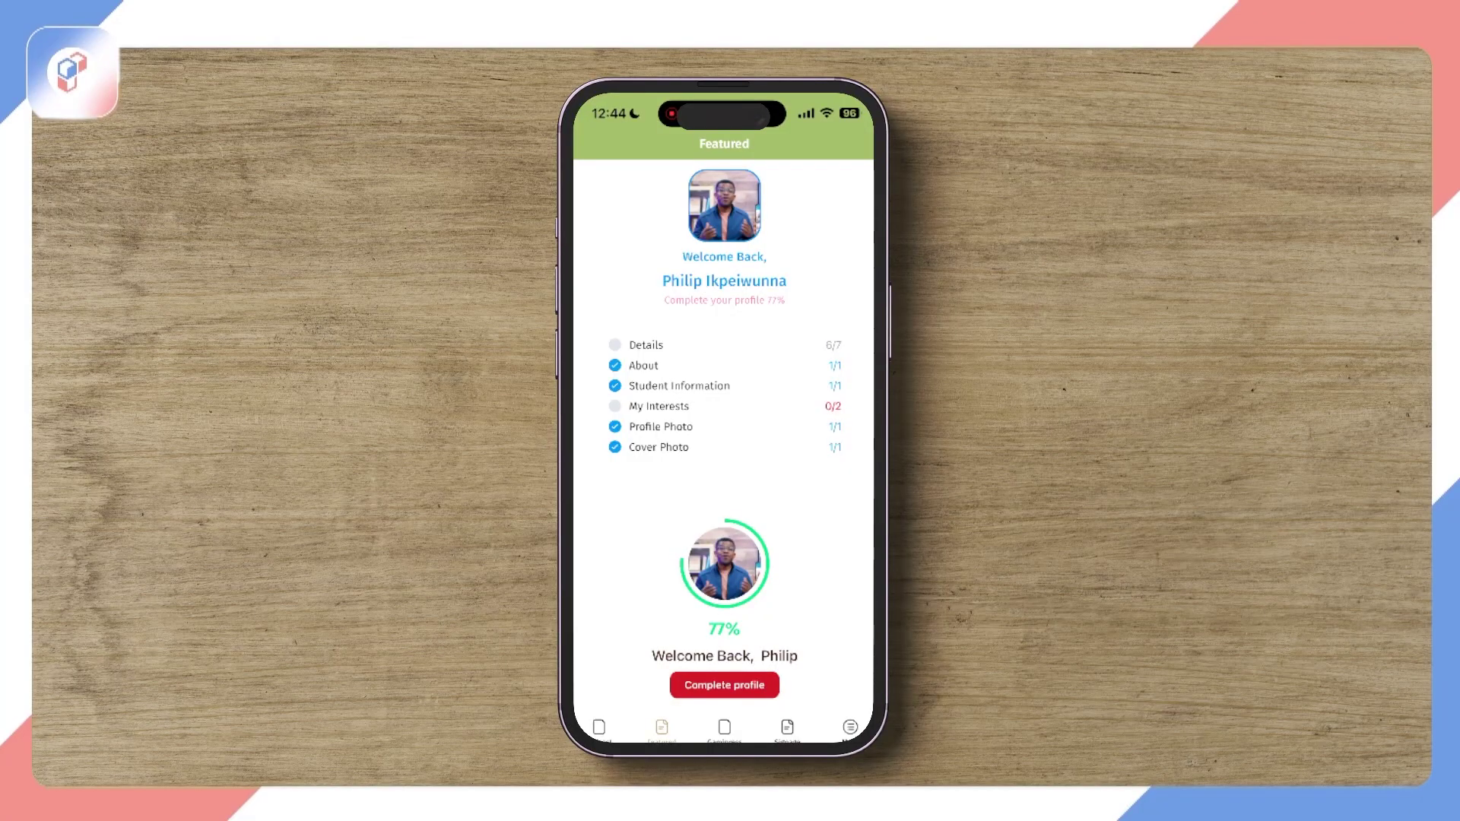
Step: Open the Rising Star badge's details from the Gamipress page and review its required steps
{"action": "left_click", "coordinate": [723, 727]}
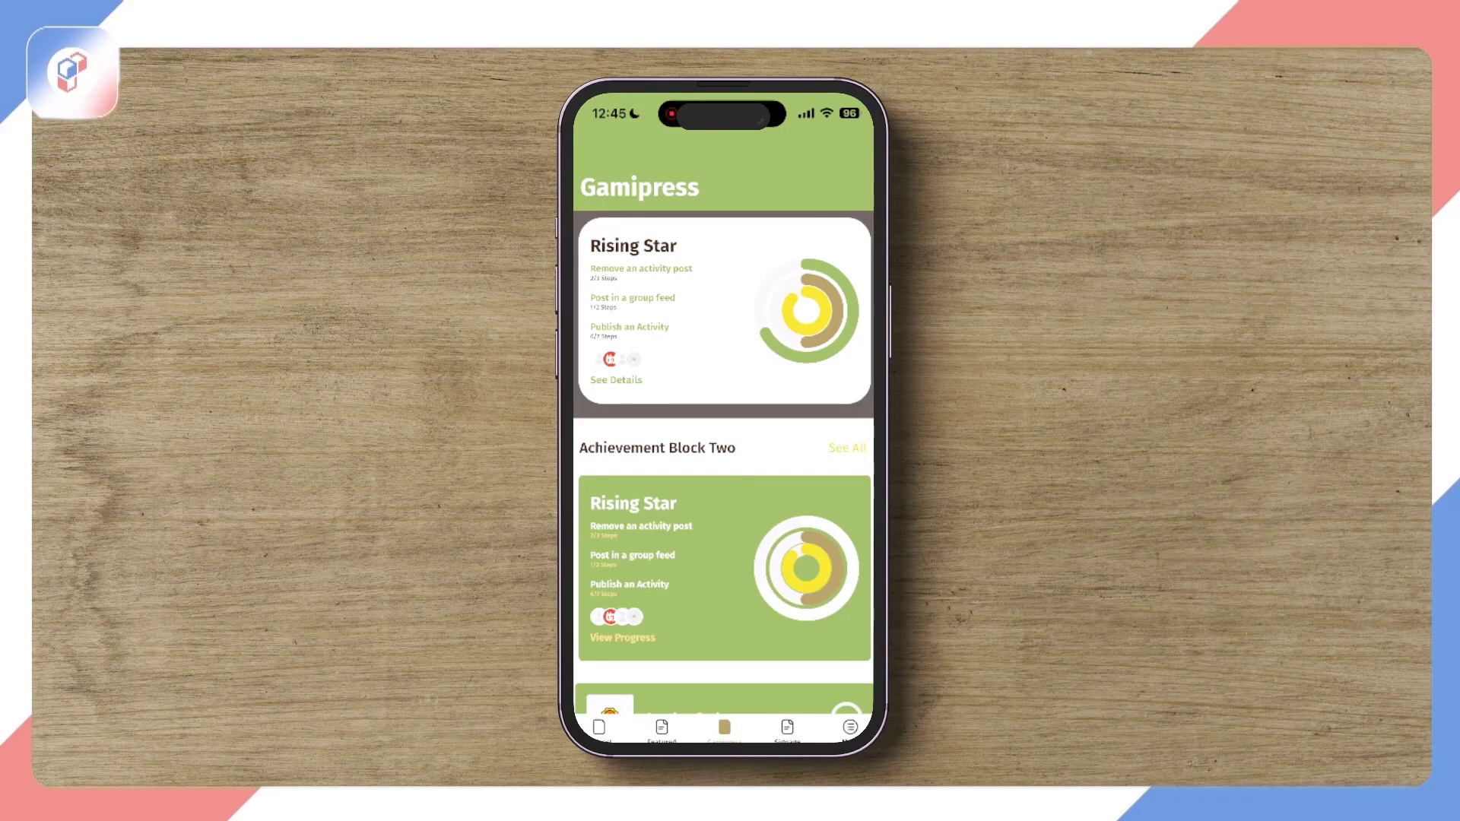
{"action": "left_click", "coordinate": [615, 380]}
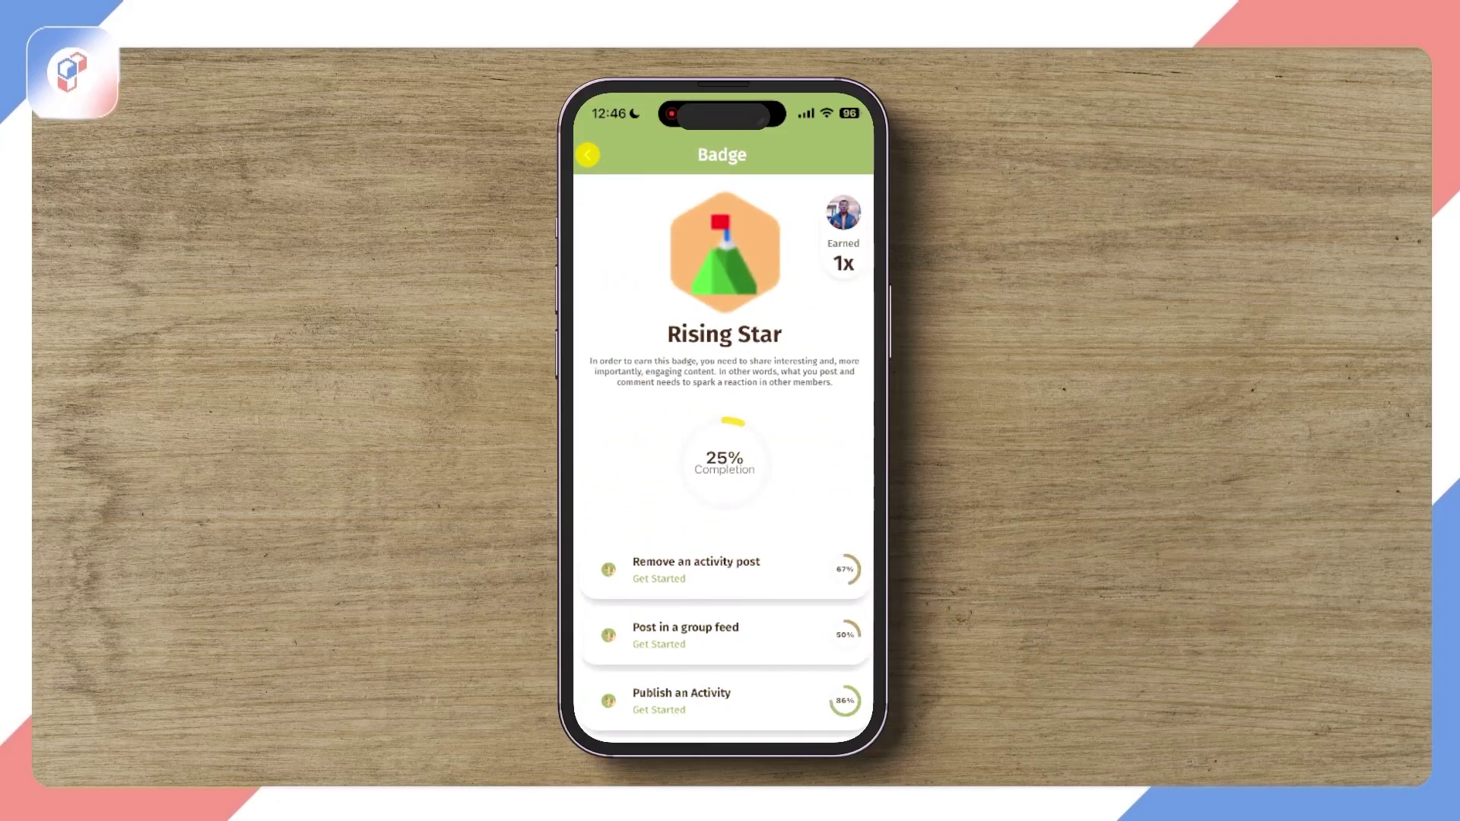
{"action": "scroll", "coordinate": [724, 456], "scroll_direction": "down", "scroll_amount": 3}
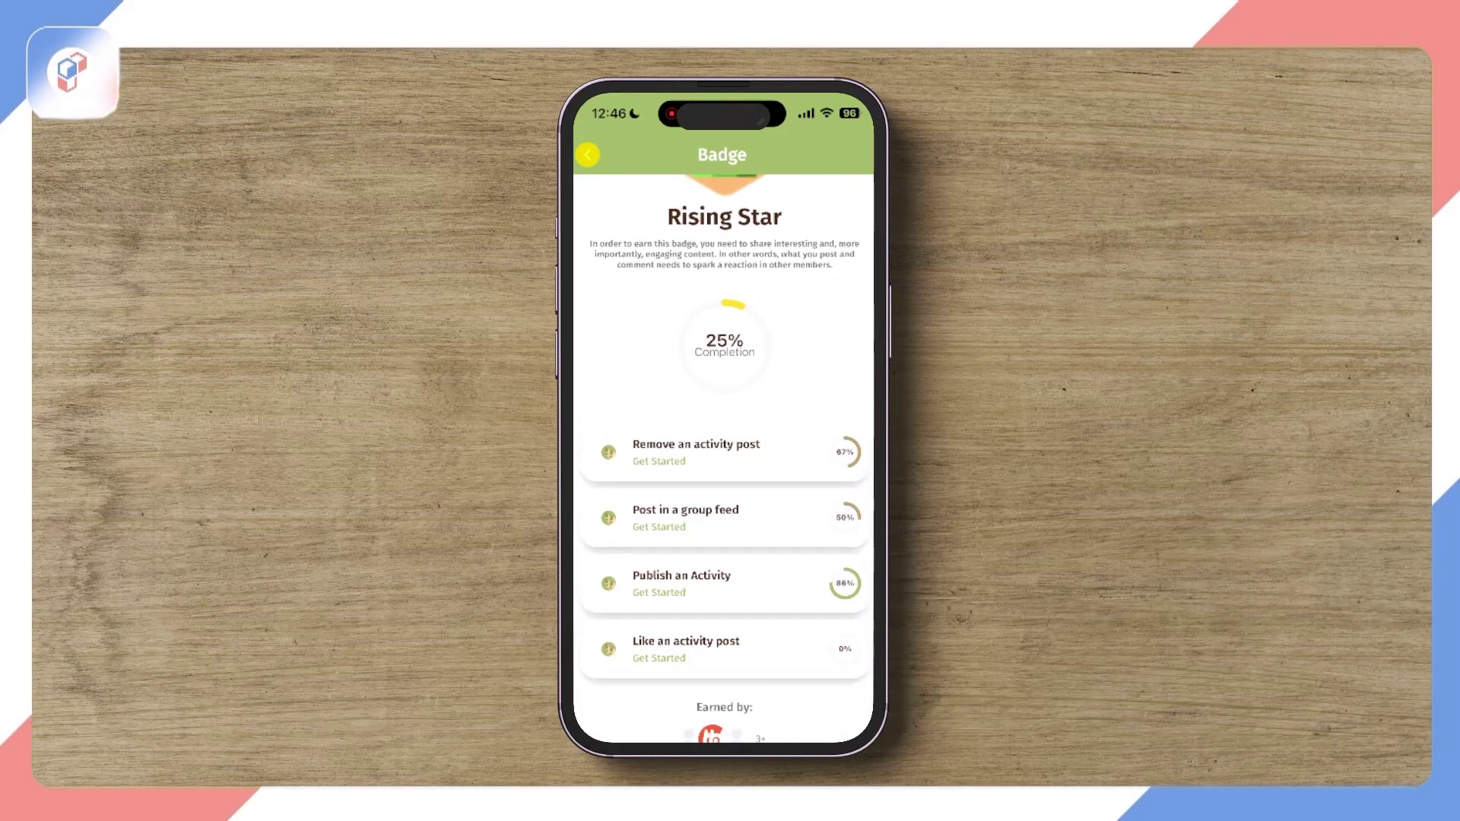
{"action": "scroll", "coordinate": [723, 456], "scroll_direction": "up", "scroll_amount": 3}
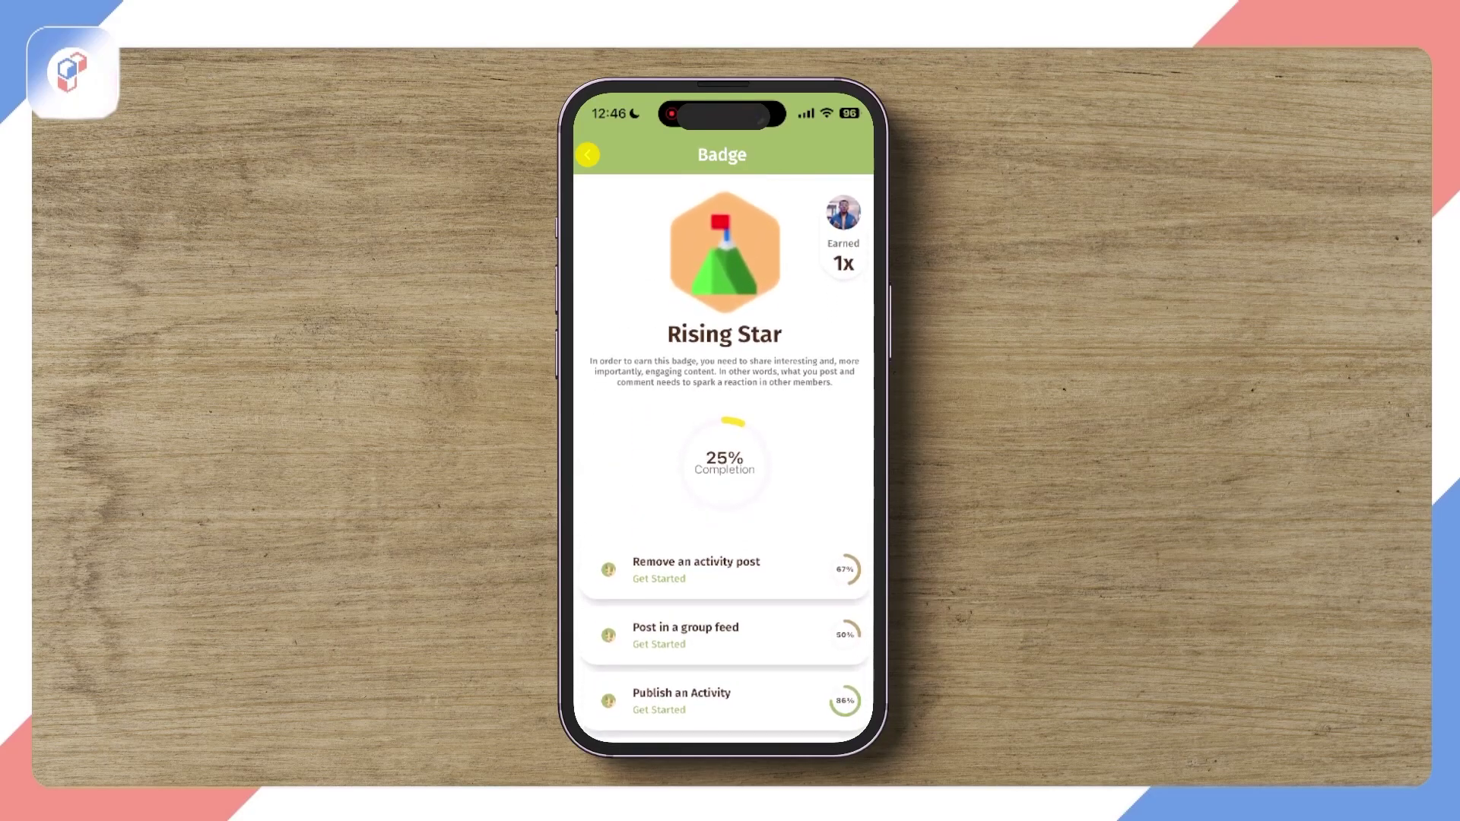
{"action": "scroll", "coordinate": [724, 456], "scroll_direction": "down", "scroll_amount": 3}
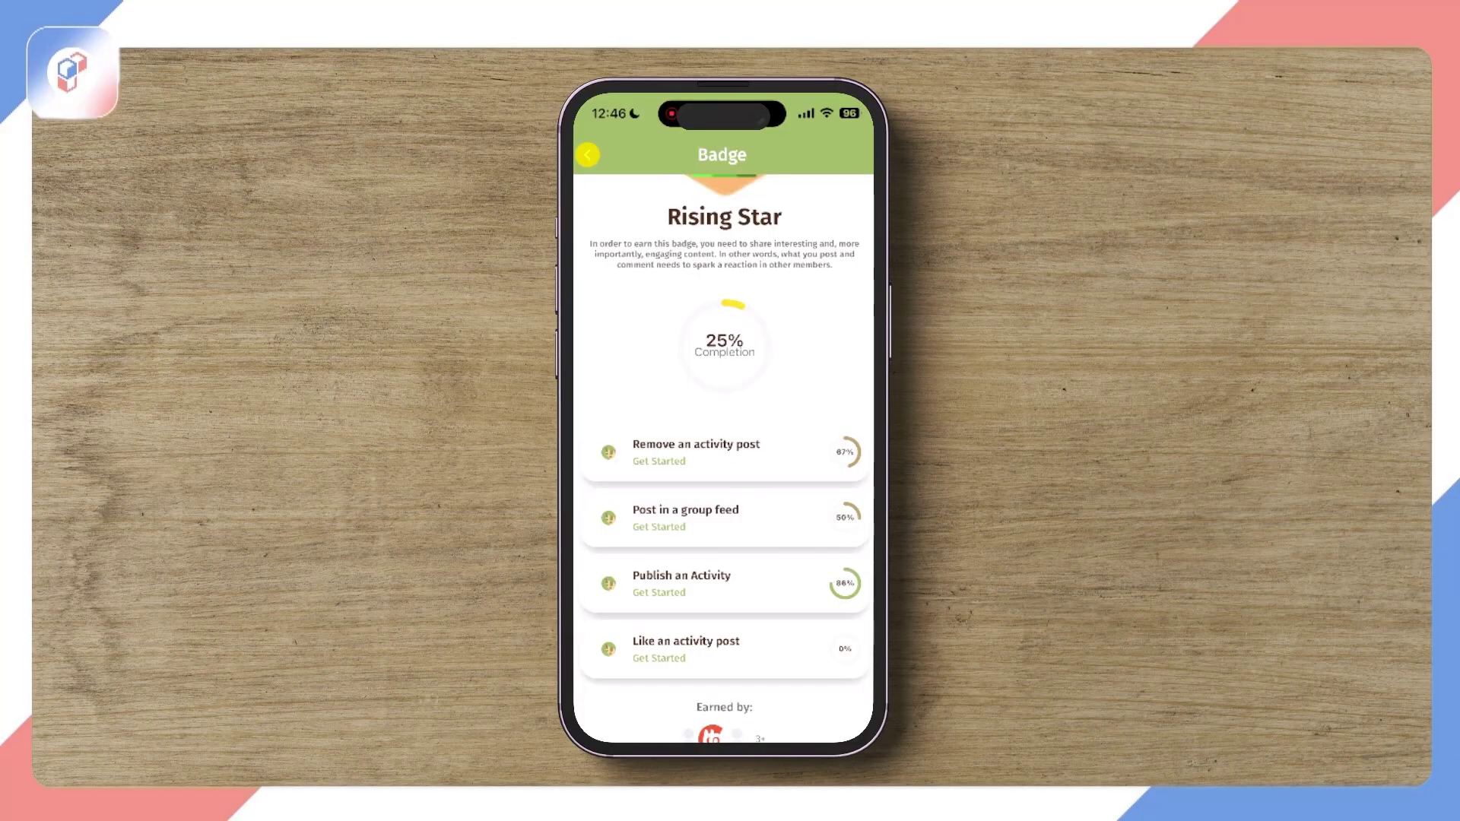
{"action": "scroll", "coordinate": [724, 456], "scroll_direction": "up", "scroll_amount": 3}
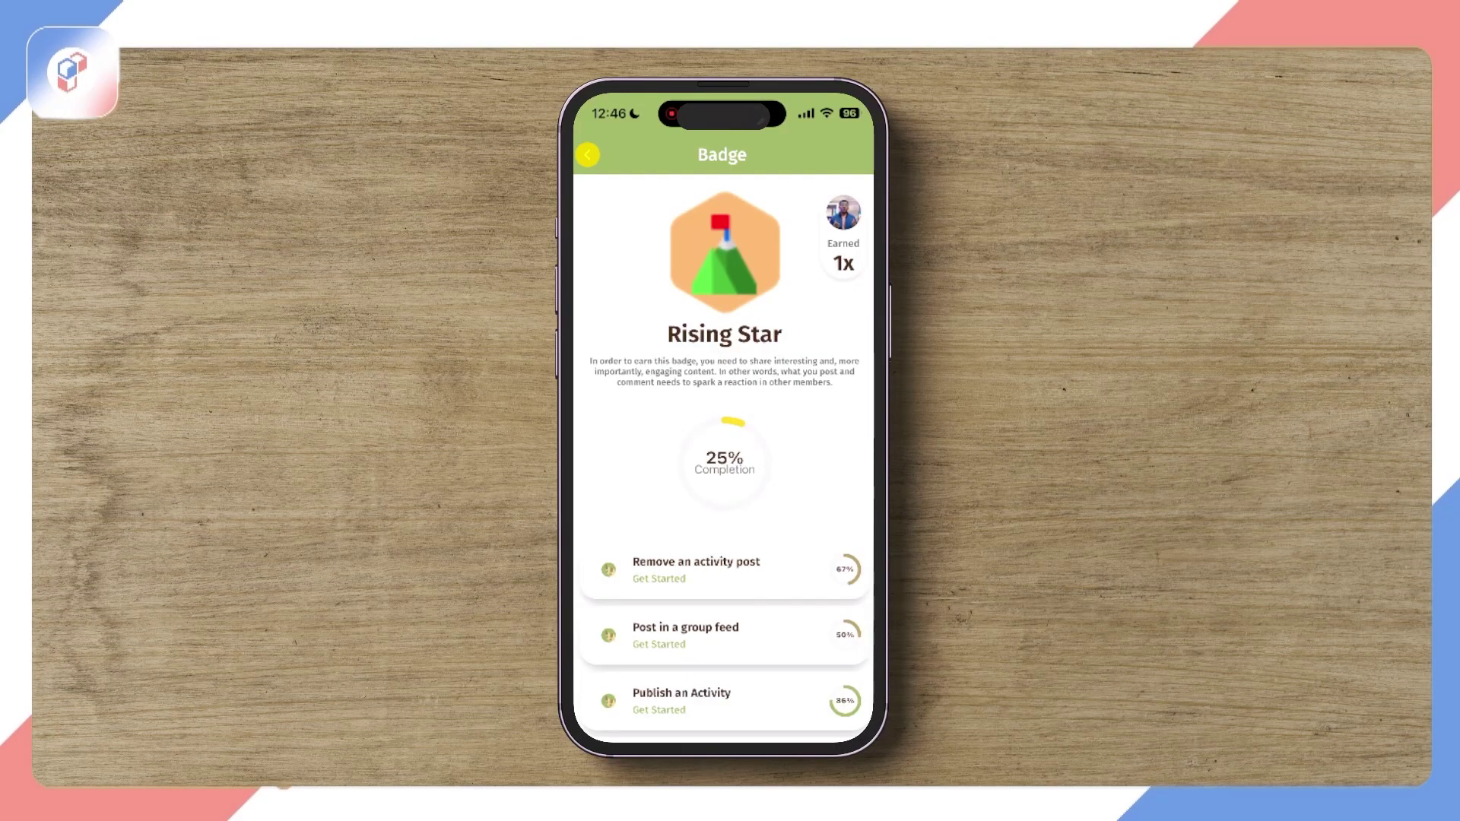
Step: Check the member profile and a Get Started link from the Rising Star badge, and return to the Gamipress page
{"action": "left_click", "coordinate": [843, 213]}
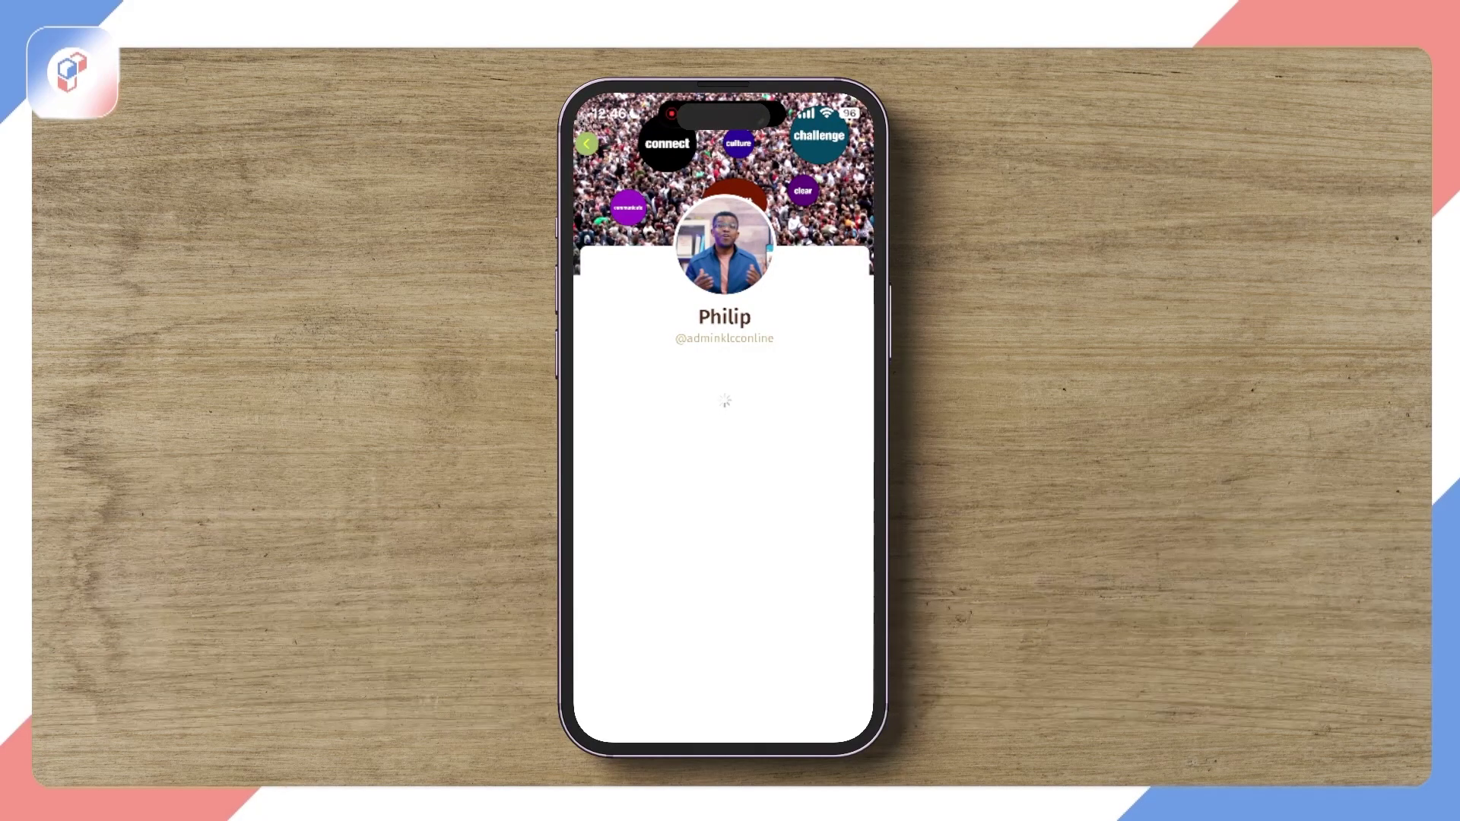
{"action": "left_click", "coordinate": [586, 144]}
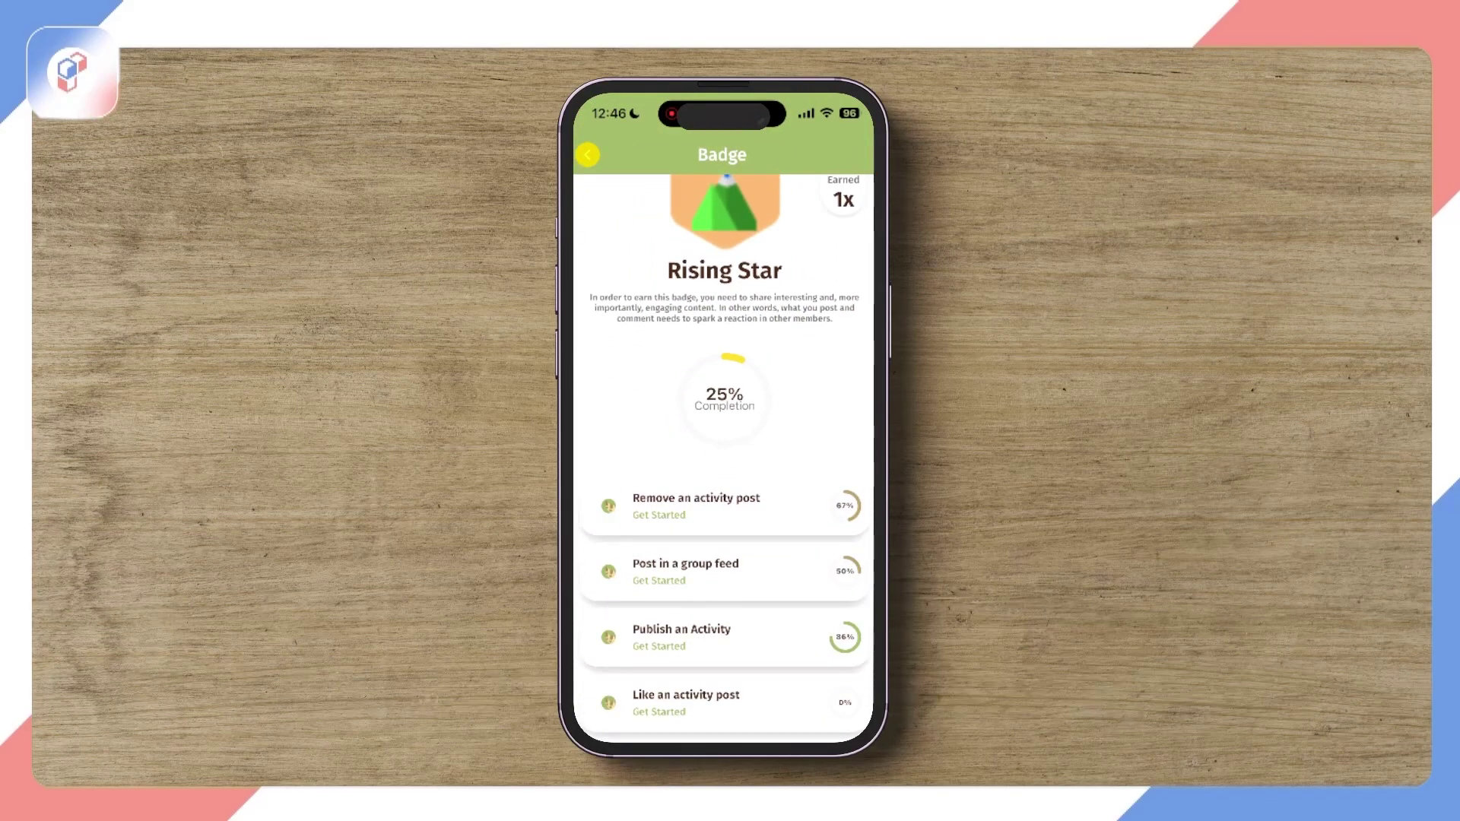
{"action": "left_click", "coordinate": [586, 155]}
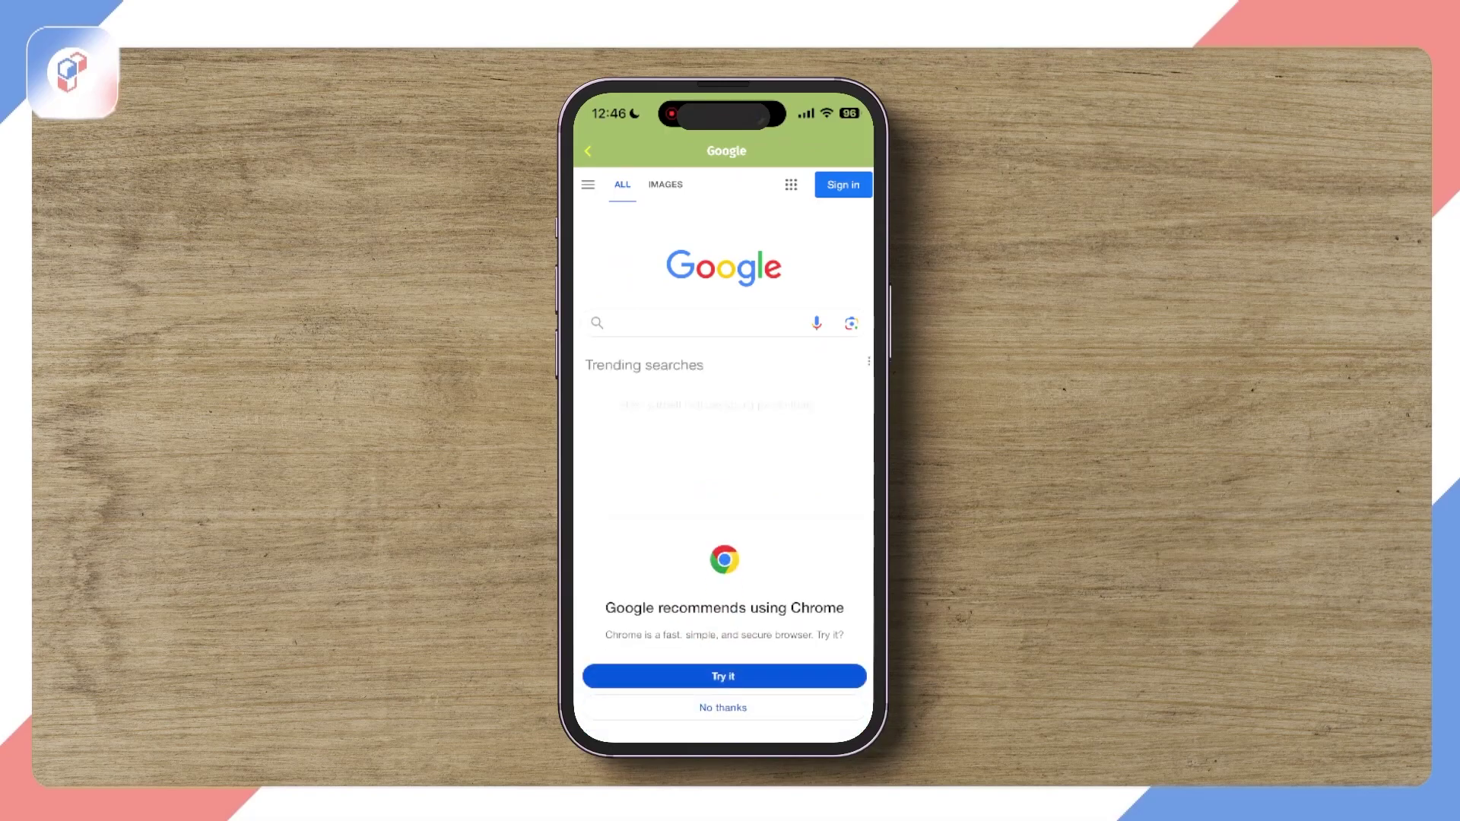
{"action": "left_click", "coordinate": [588, 151]}
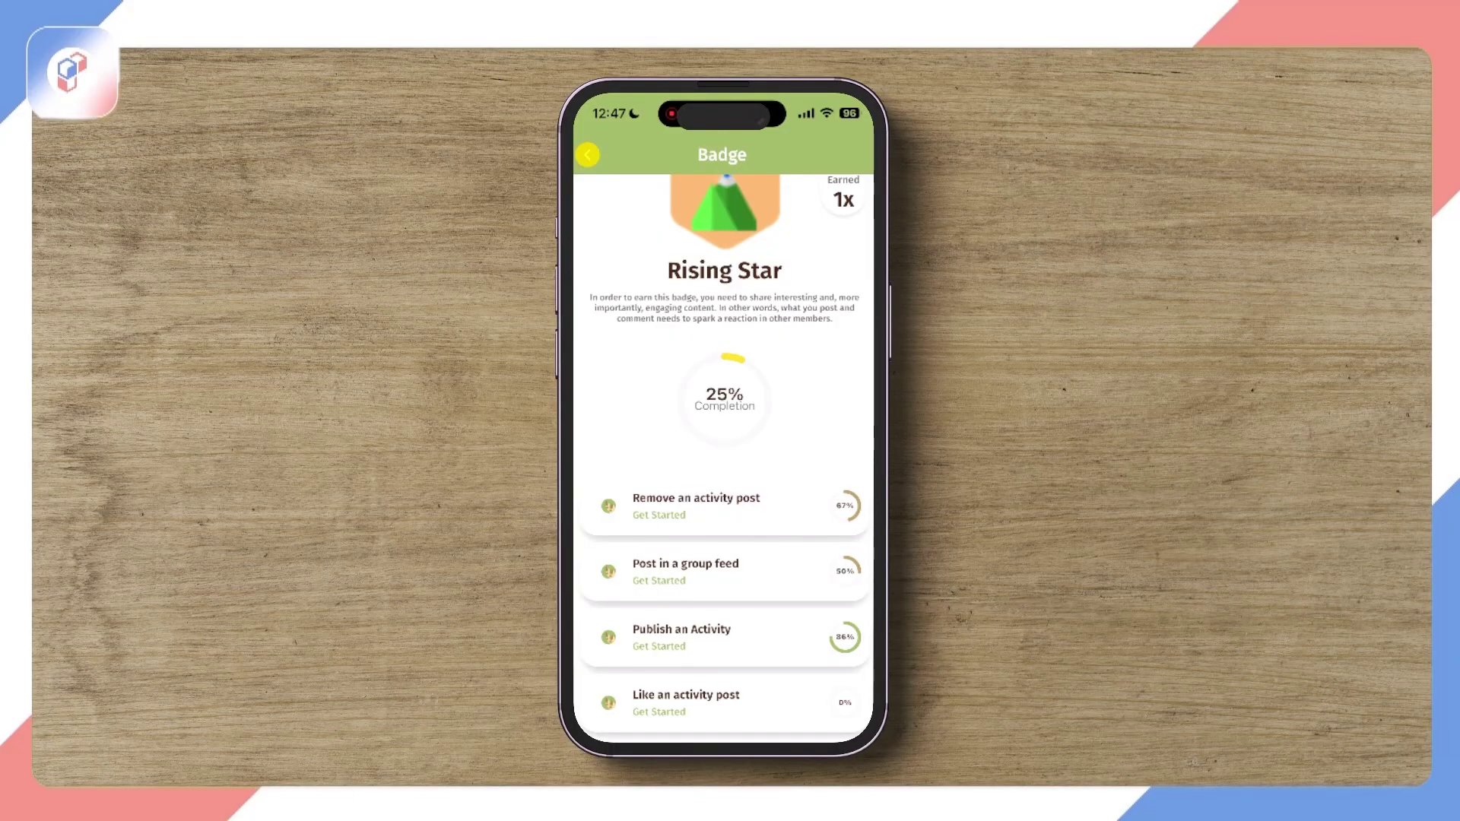
{"action": "left_click", "coordinate": [587, 155]}
Step: Review Achievement Block Two and view the details of its Another Badge and Rising Star entries
{"action": "scroll", "coordinate": [724, 441], "scroll_direction": "down", "scroll_amount": 3}
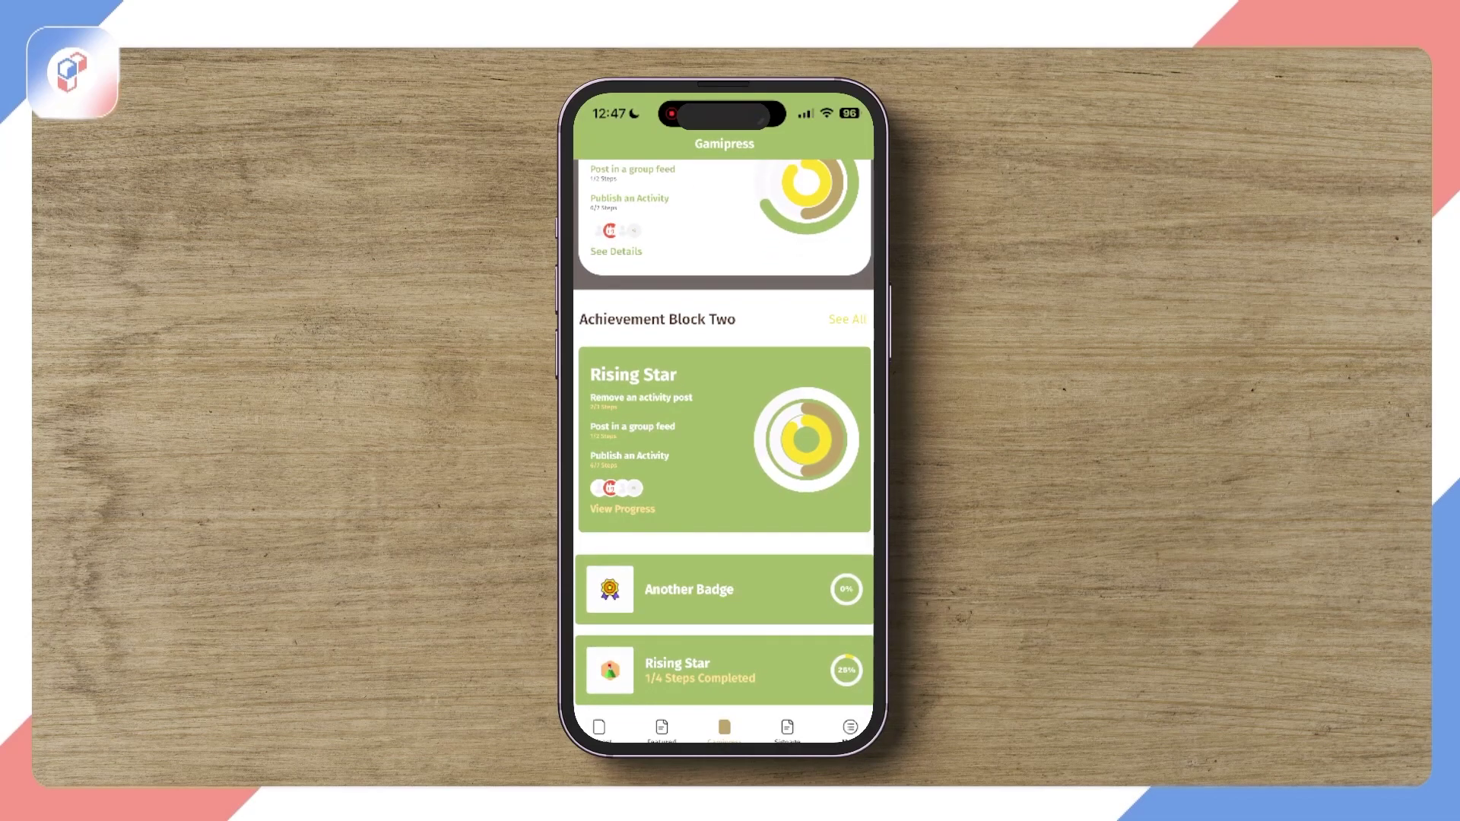
{"action": "scroll", "coordinate": [724, 426], "scroll_direction": "up", "scroll_amount": 3}
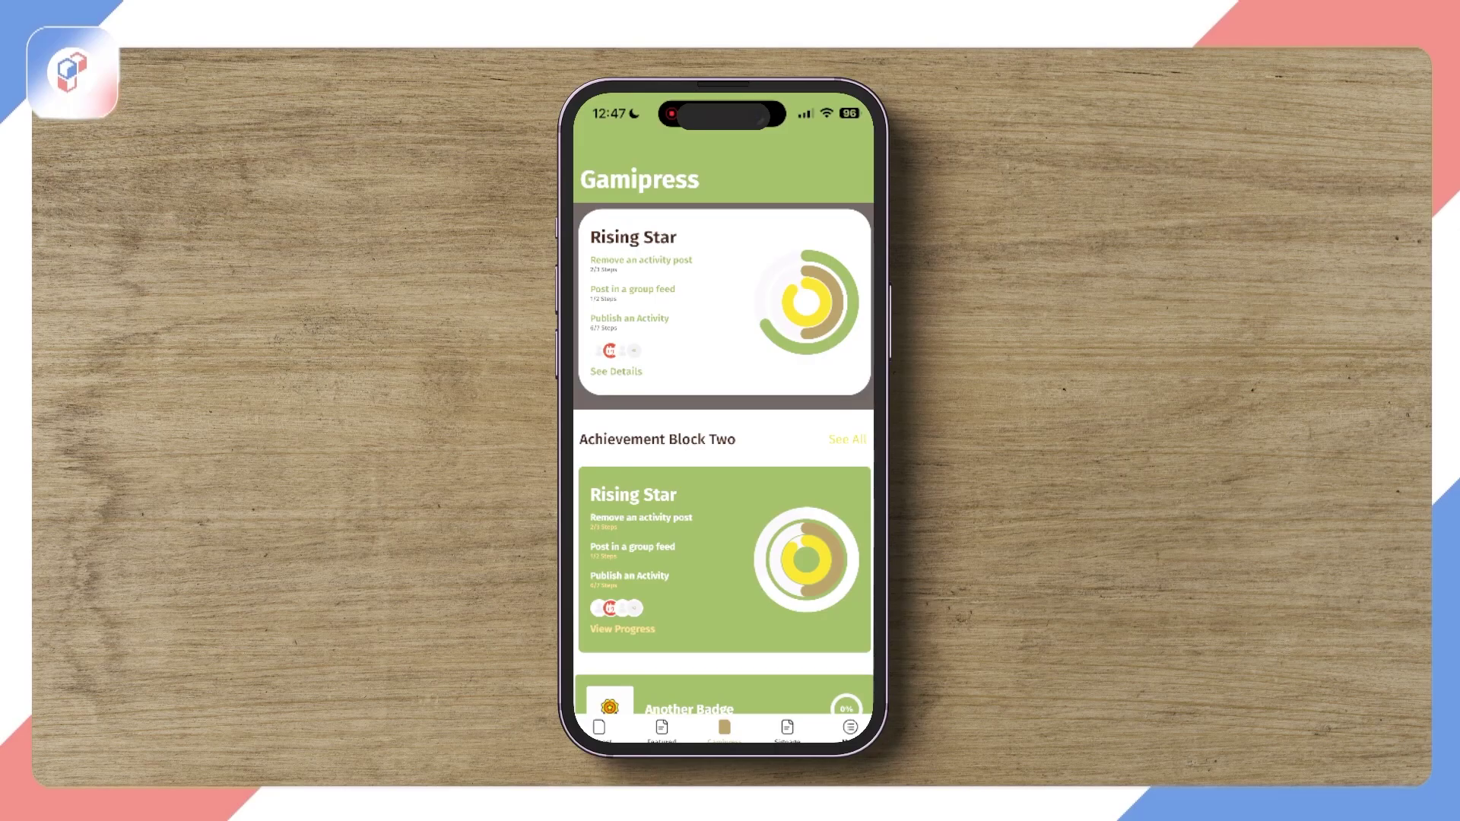
{"action": "scroll", "coordinate": [724, 439], "scroll_direction": "down", "scroll_amount": 5}
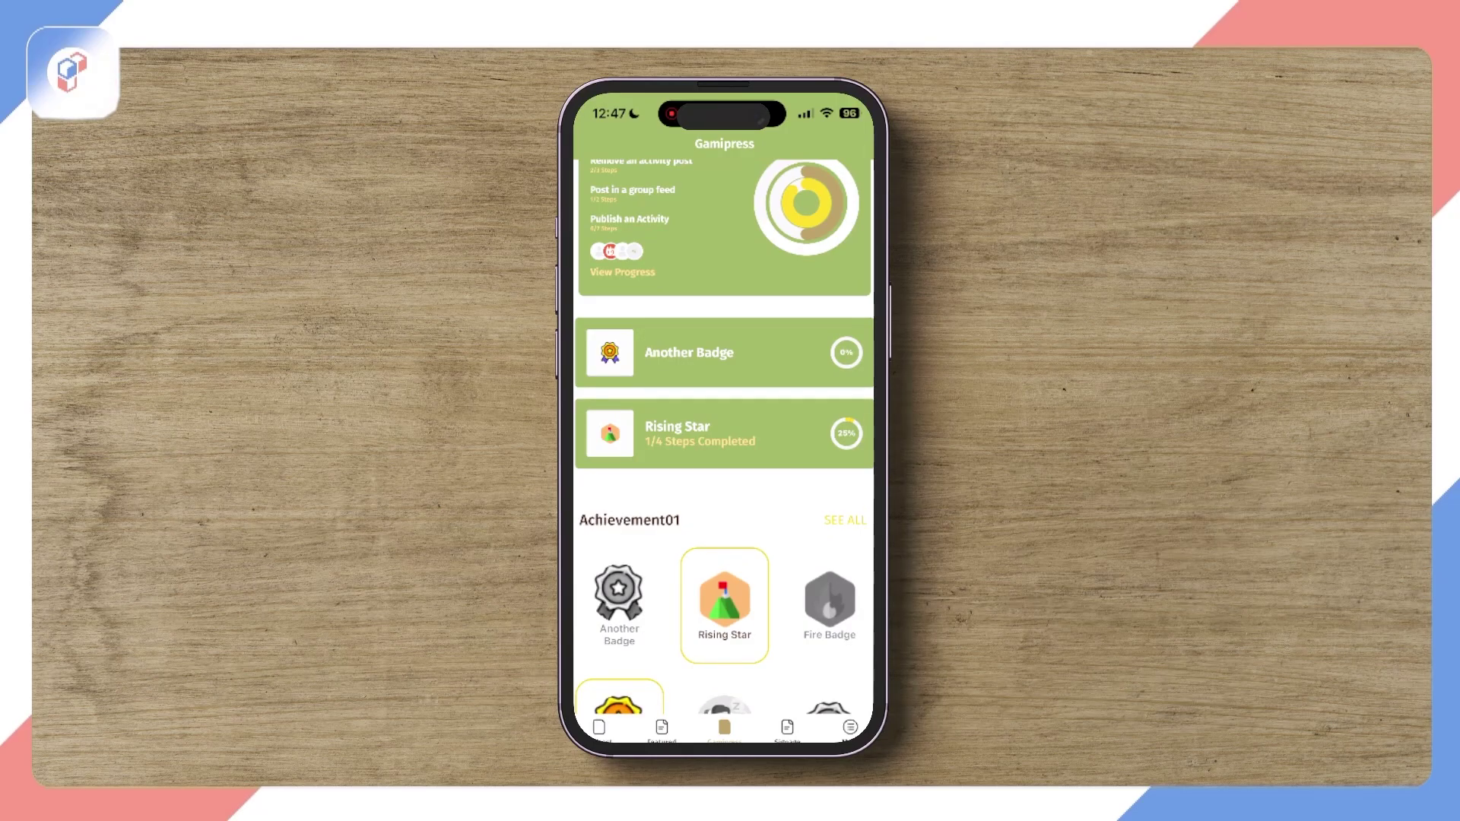
{"action": "left_click", "coordinate": [688, 352]}
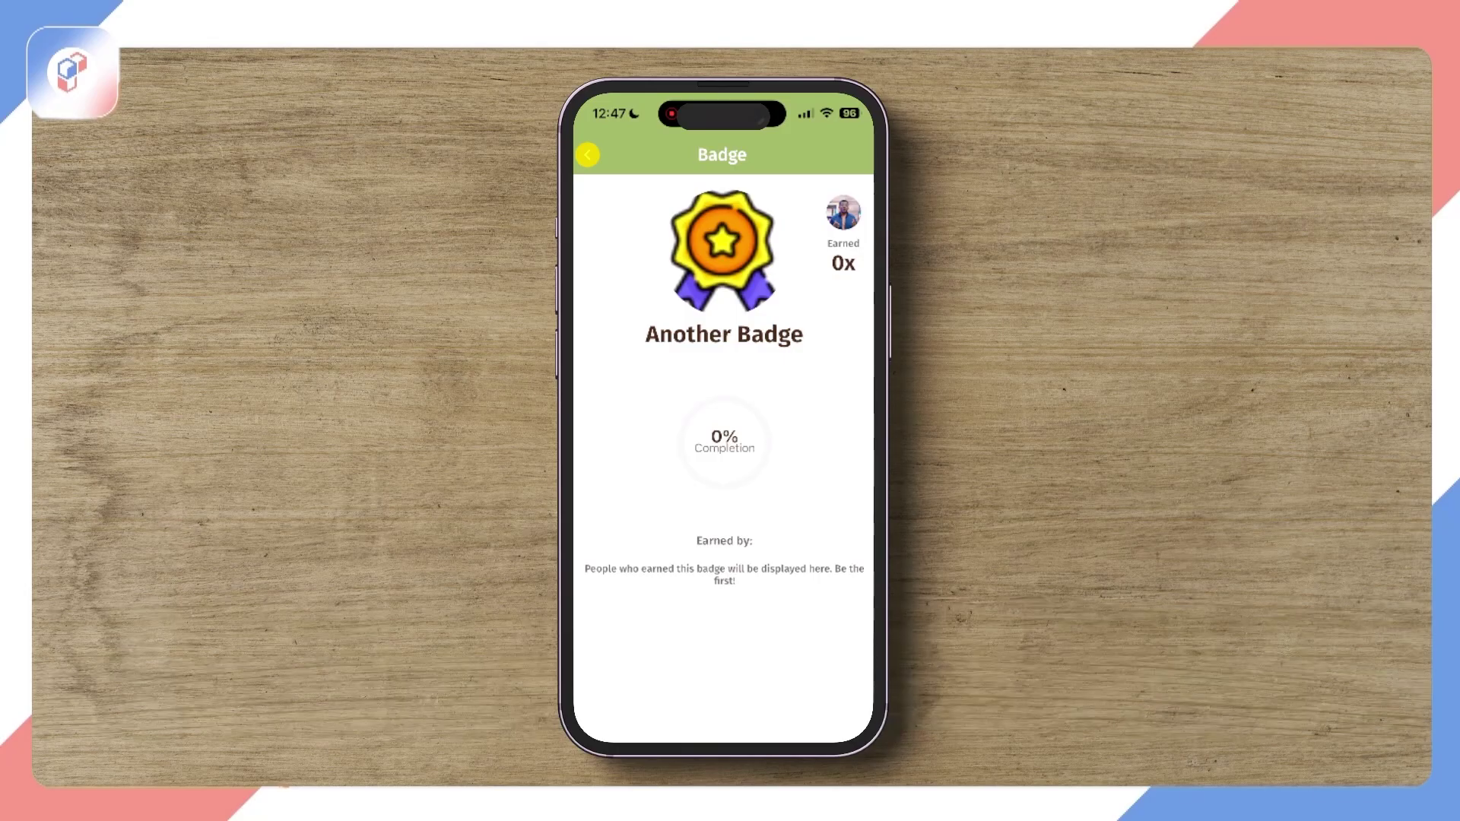
{"action": "left_click", "coordinate": [587, 154]}
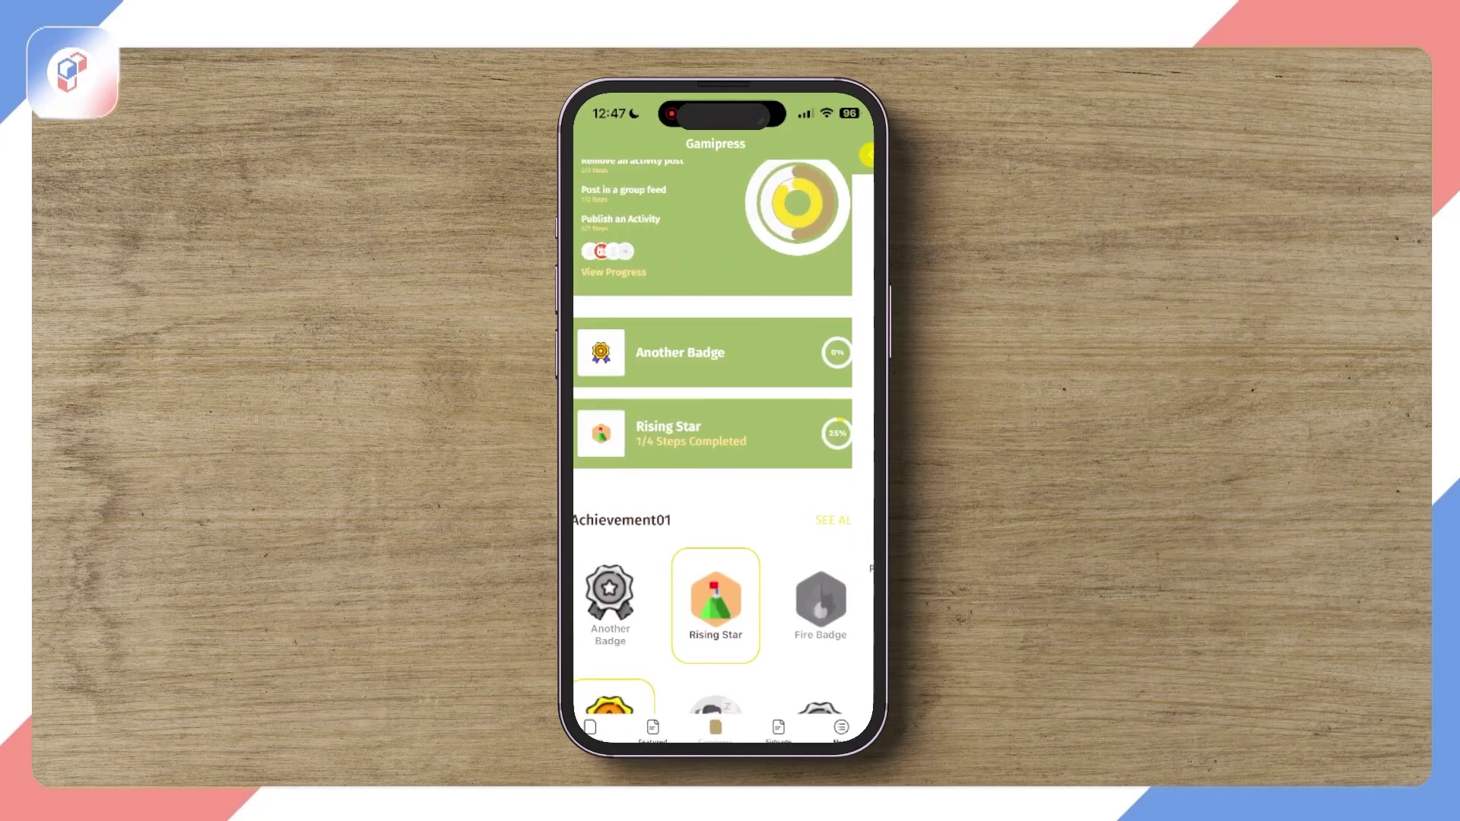
{"action": "left_click", "coordinate": [715, 429]}
{"action": "scroll", "coordinate": [722, 456], "scroll_direction": "down", "scroll_amount": 2}
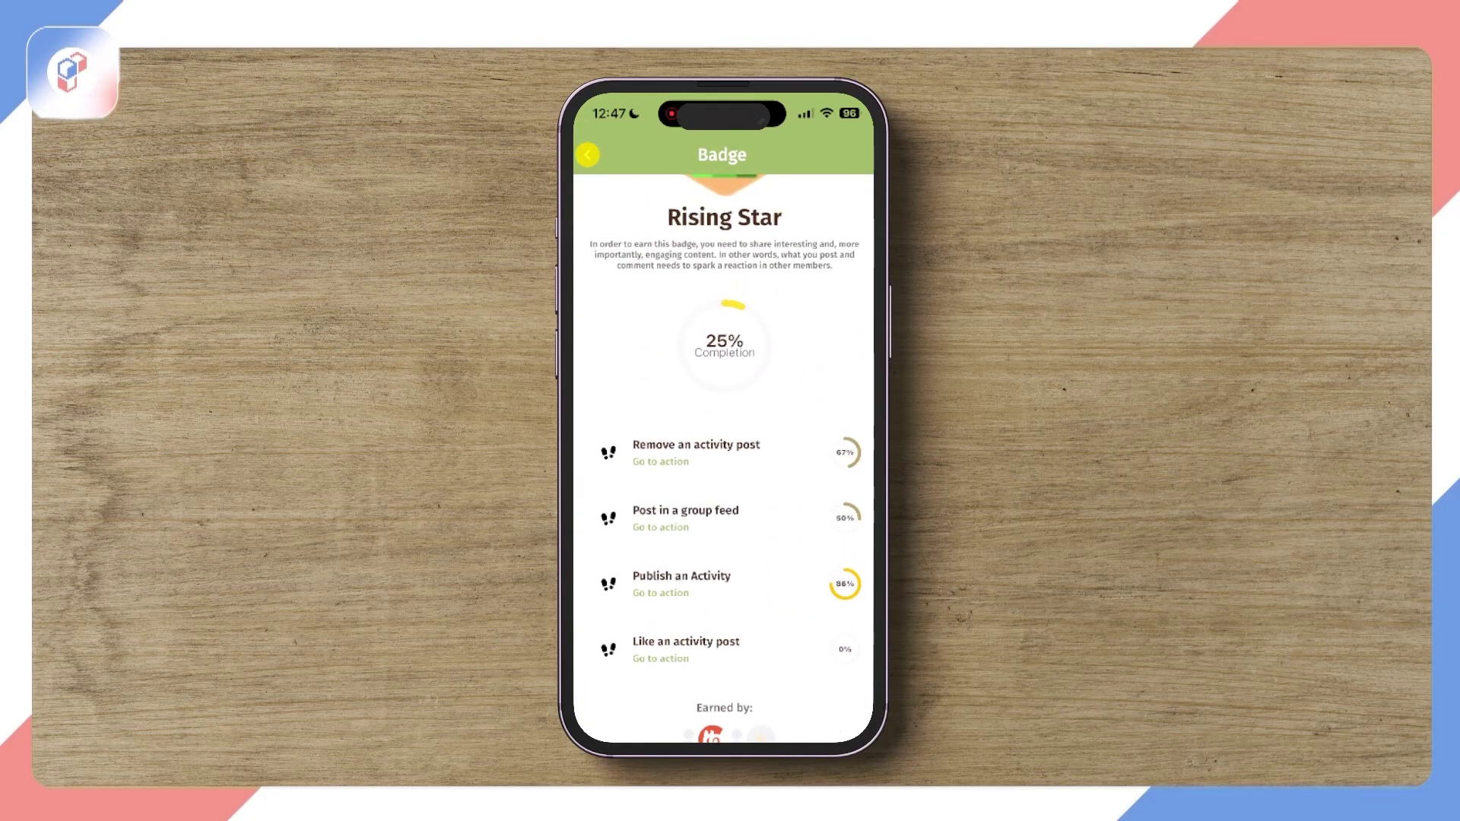
{"action": "left_click", "coordinate": [587, 154]}
Step: Examine the Achievement01 badge grid and its full achievement list, and return to the start of the Gamipress page
{"action": "scroll", "coordinate": [724, 456], "scroll_direction": "down", "scroll_amount": 3}
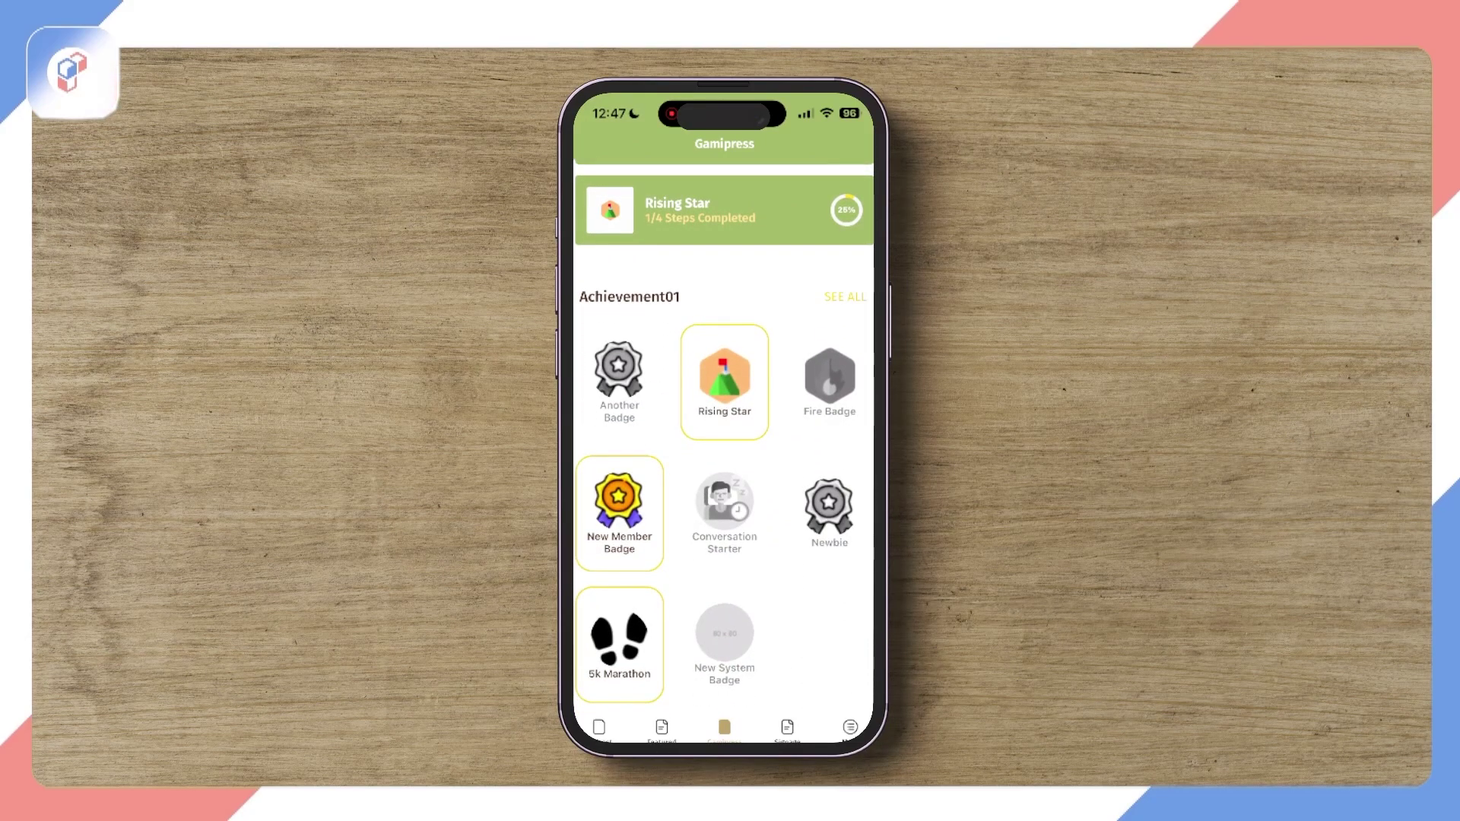
{"action": "scroll", "coordinate": [724, 456], "scroll_direction": "down", "scroll_amount": 1}
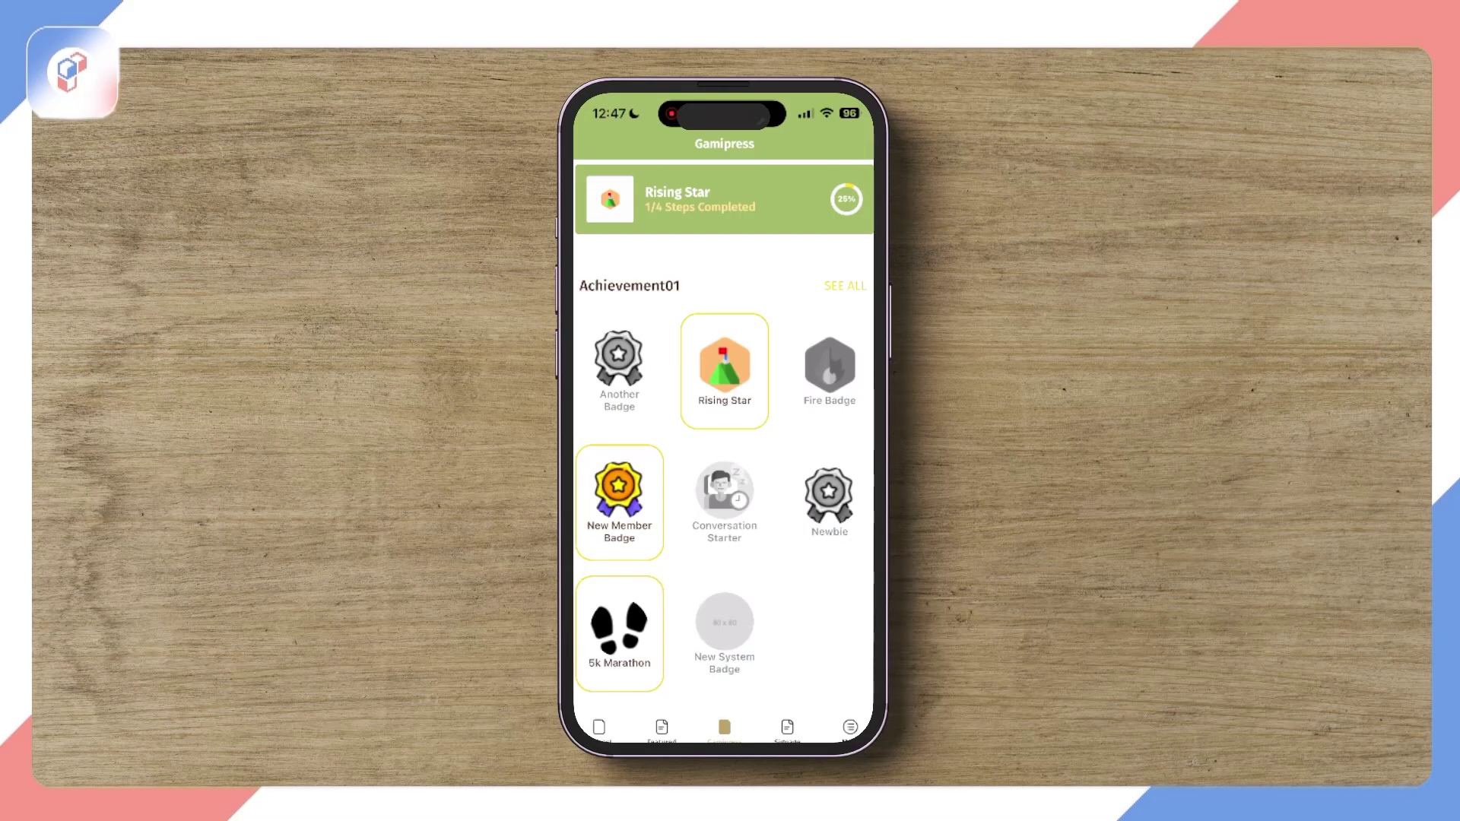
{"action": "left_click", "coordinate": [844, 285]}
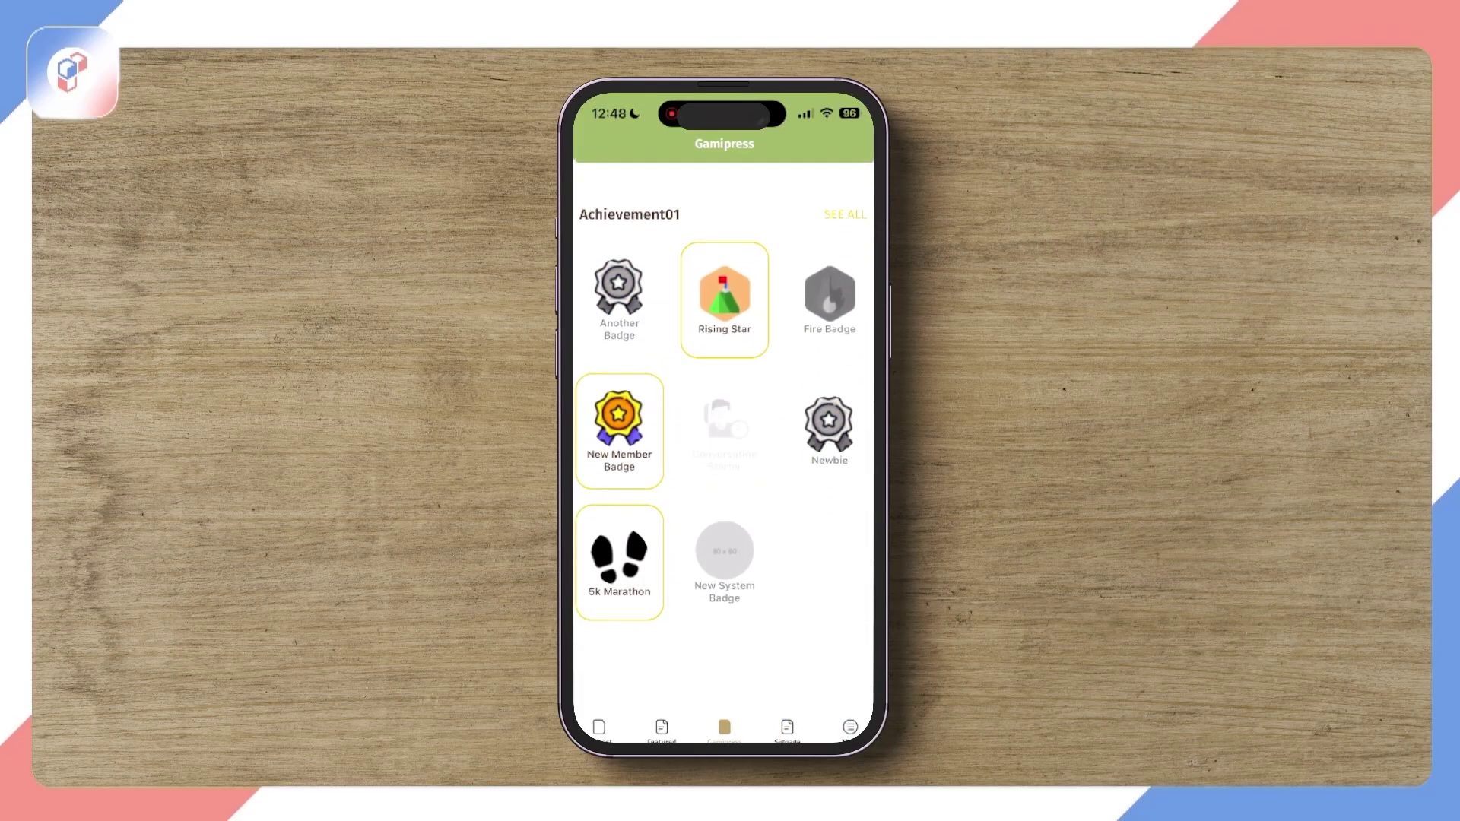
{"action": "scroll", "coordinate": [724, 425], "scroll_direction": "up", "scroll_amount": 10}
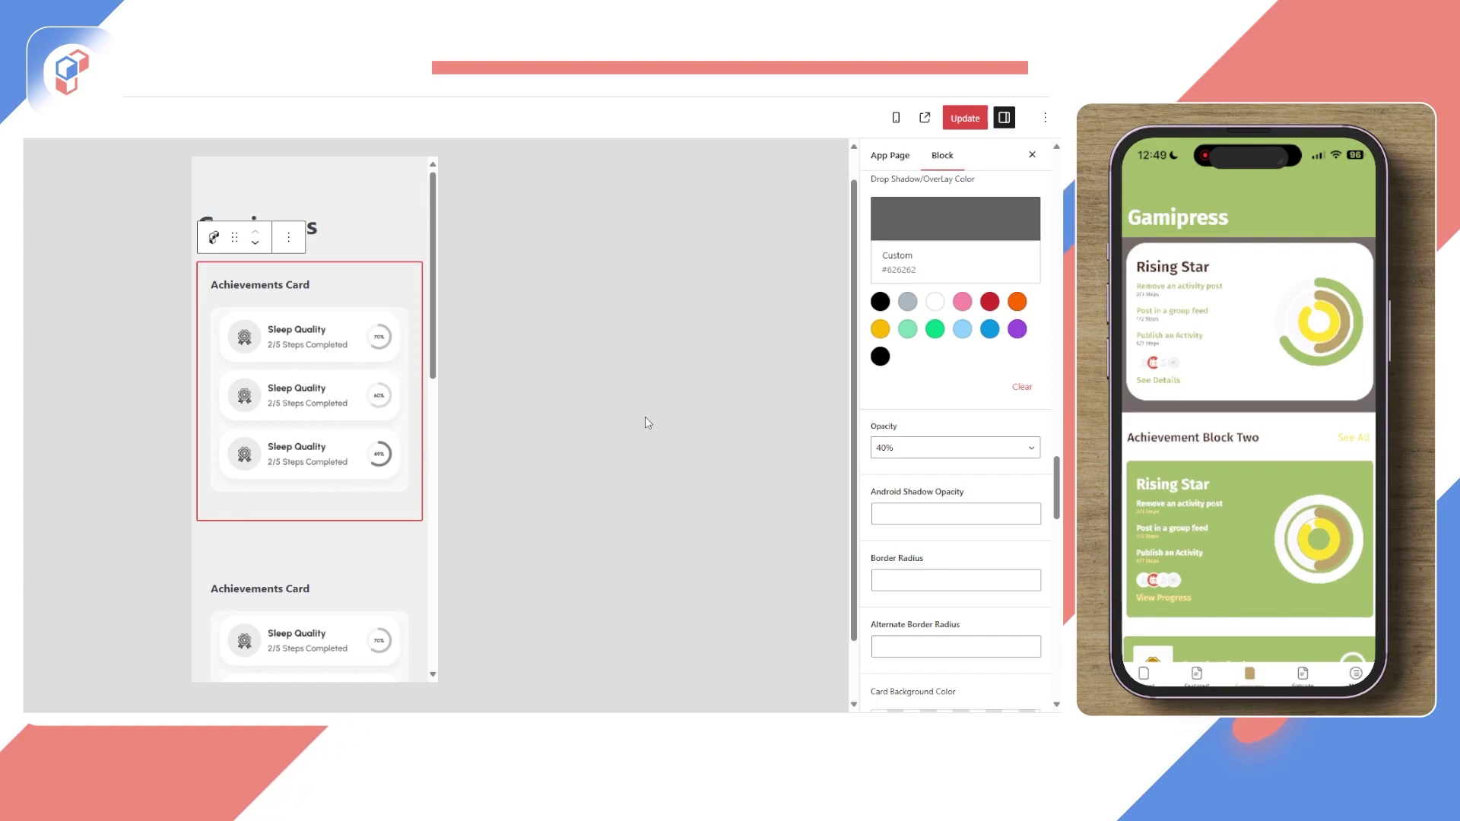
Step: In the app page editor, set the first Achievements Card's heading to "Badges", turn off Hide Heading, and update the page
{"action": "scroll", "coordinate": [941, 395], "scroll_direction": "up", "scroll_amount": 10}
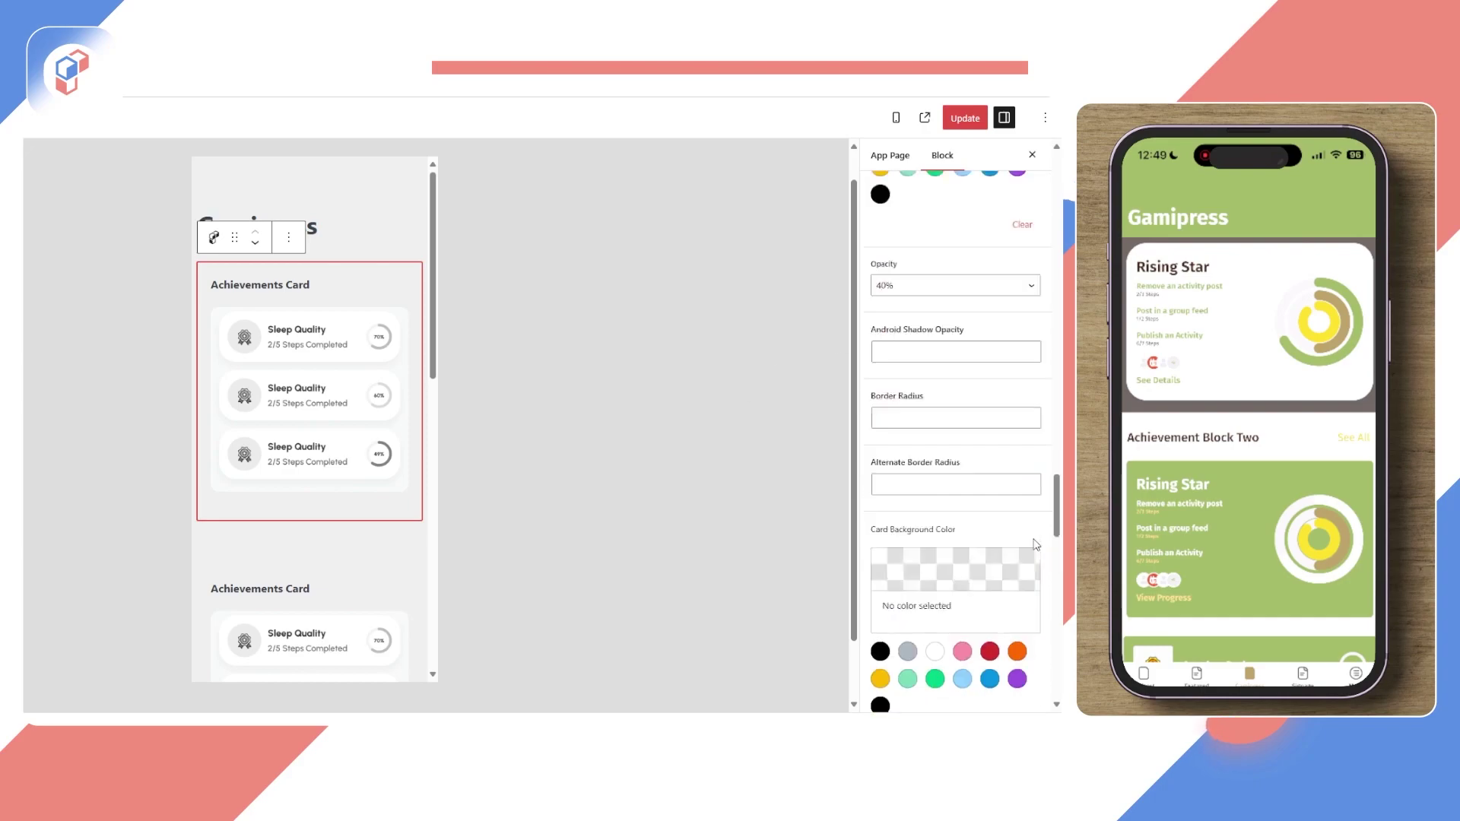
{"action": "scroll", "coordinate": [1003, 434], "scroll_direction": "up", "scroll_amount": 10}
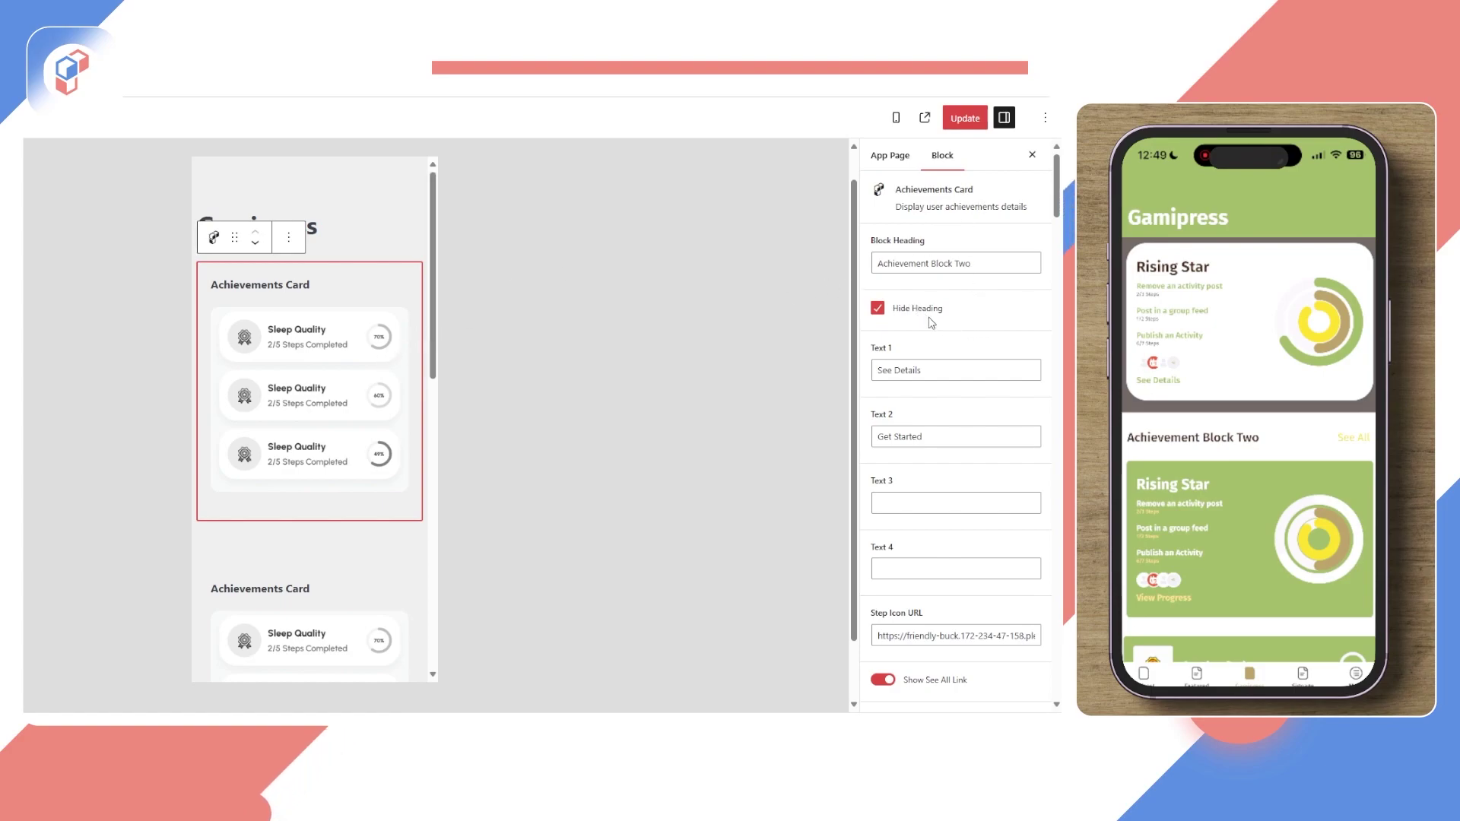
{"action": "triple_click", "coordinate": [964, 266]}
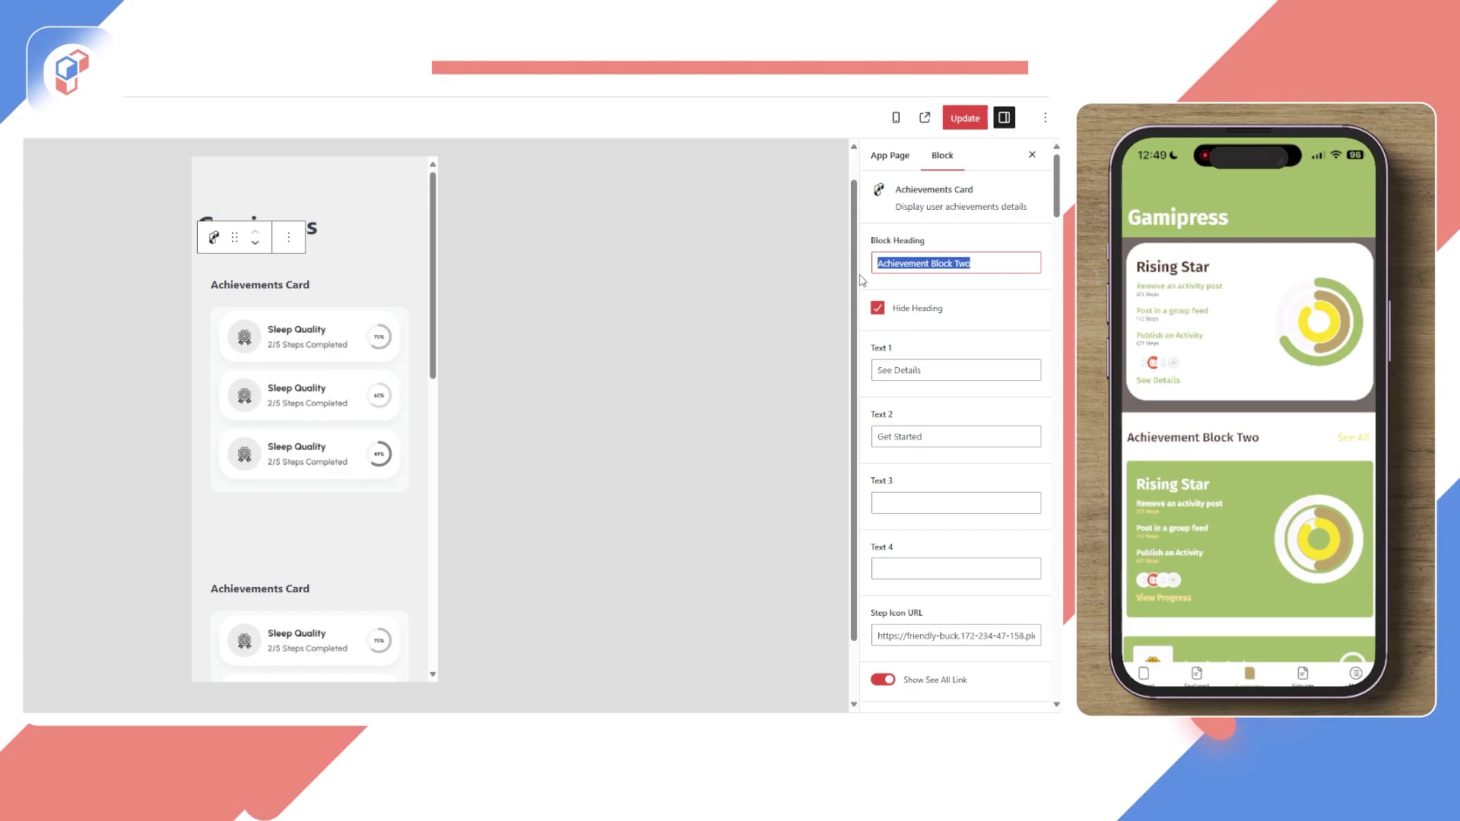
{"action": "type", "text": "Badges"}
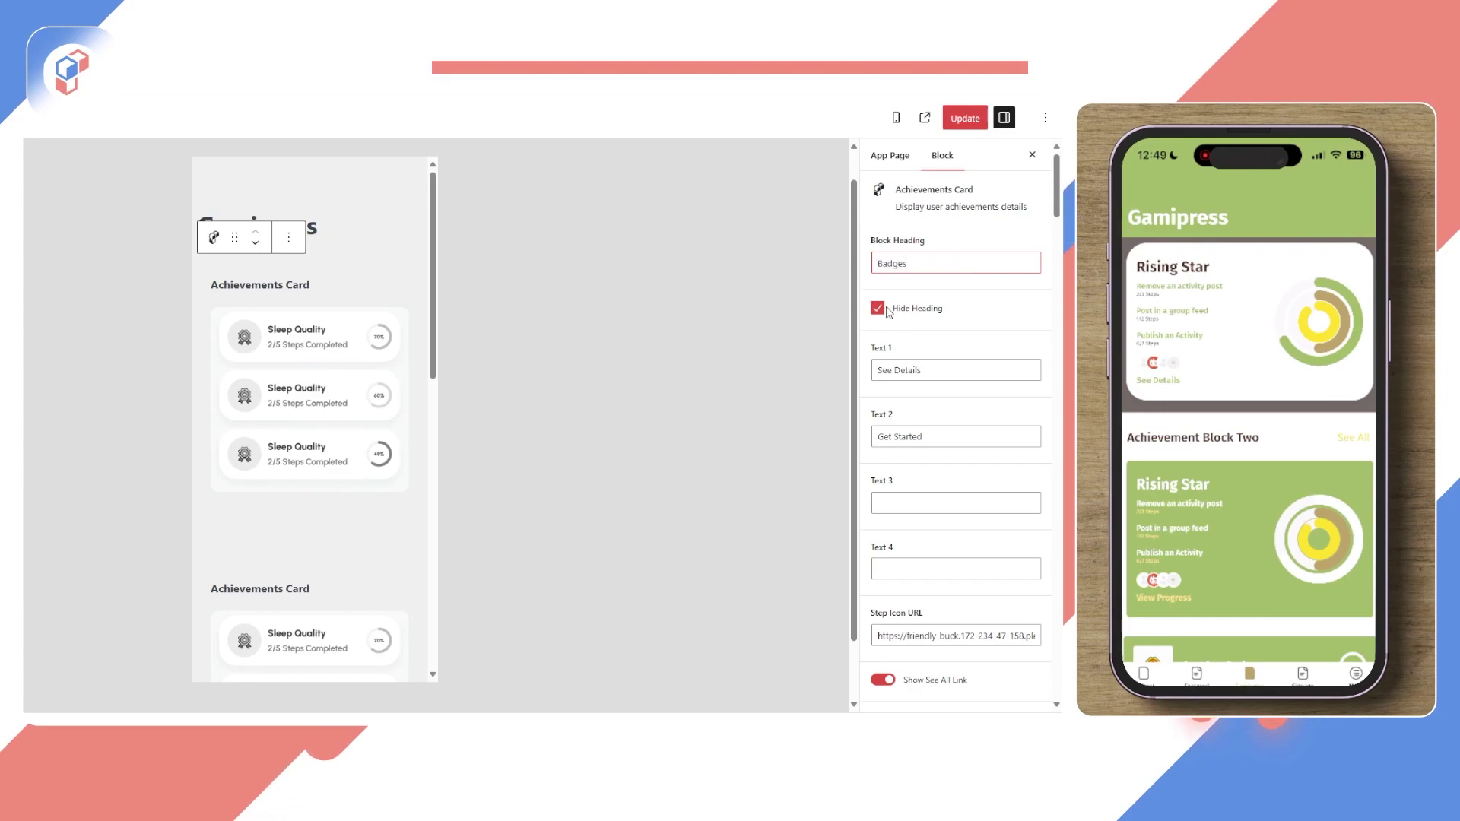
{"action": "left_click", "coordinate": [880, 312]}
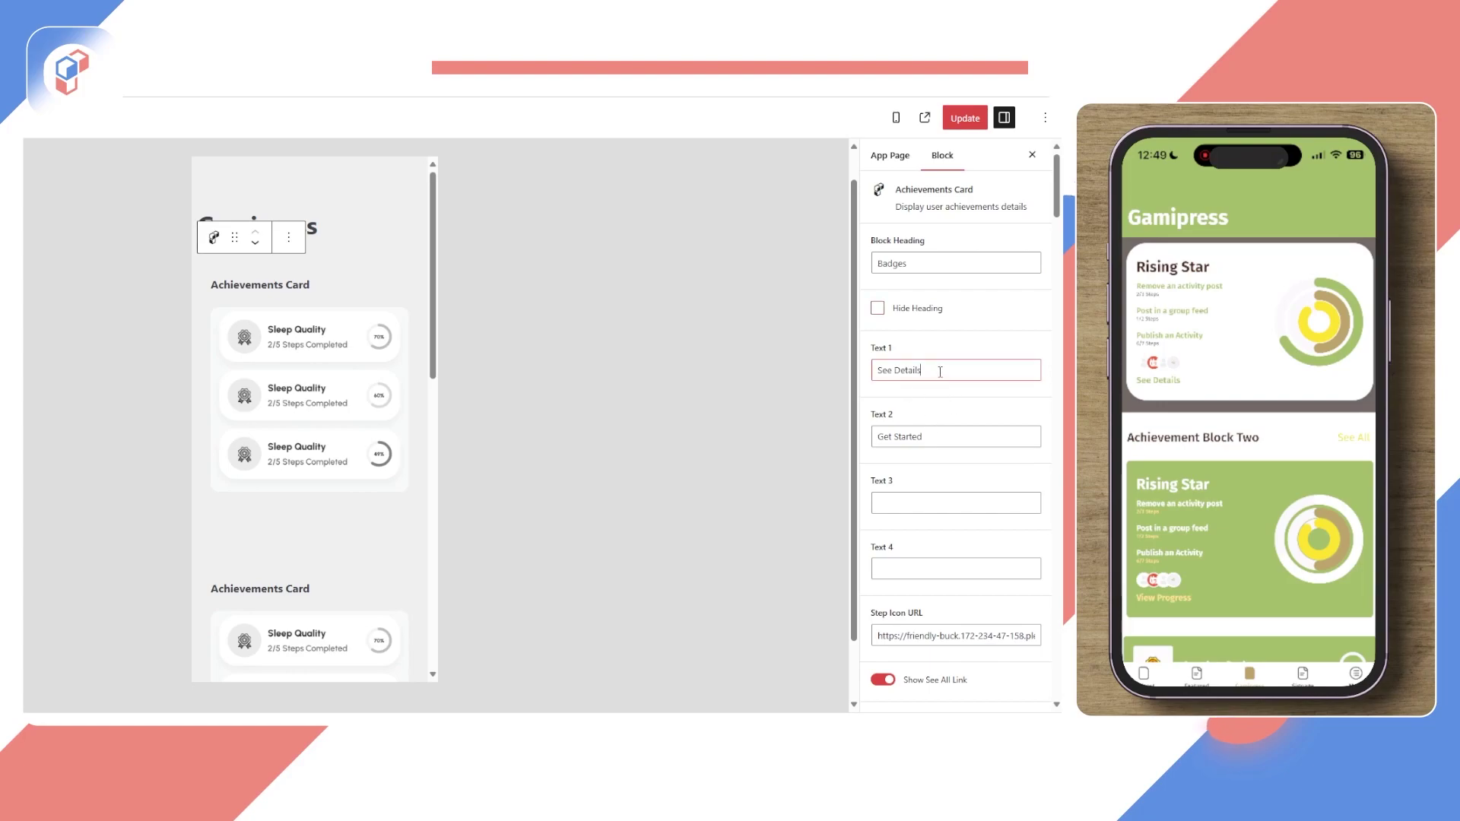
{"action": "scroll", "coordinate": [975, 500], "scroll_direction": "down", "scroll_amount": 3}
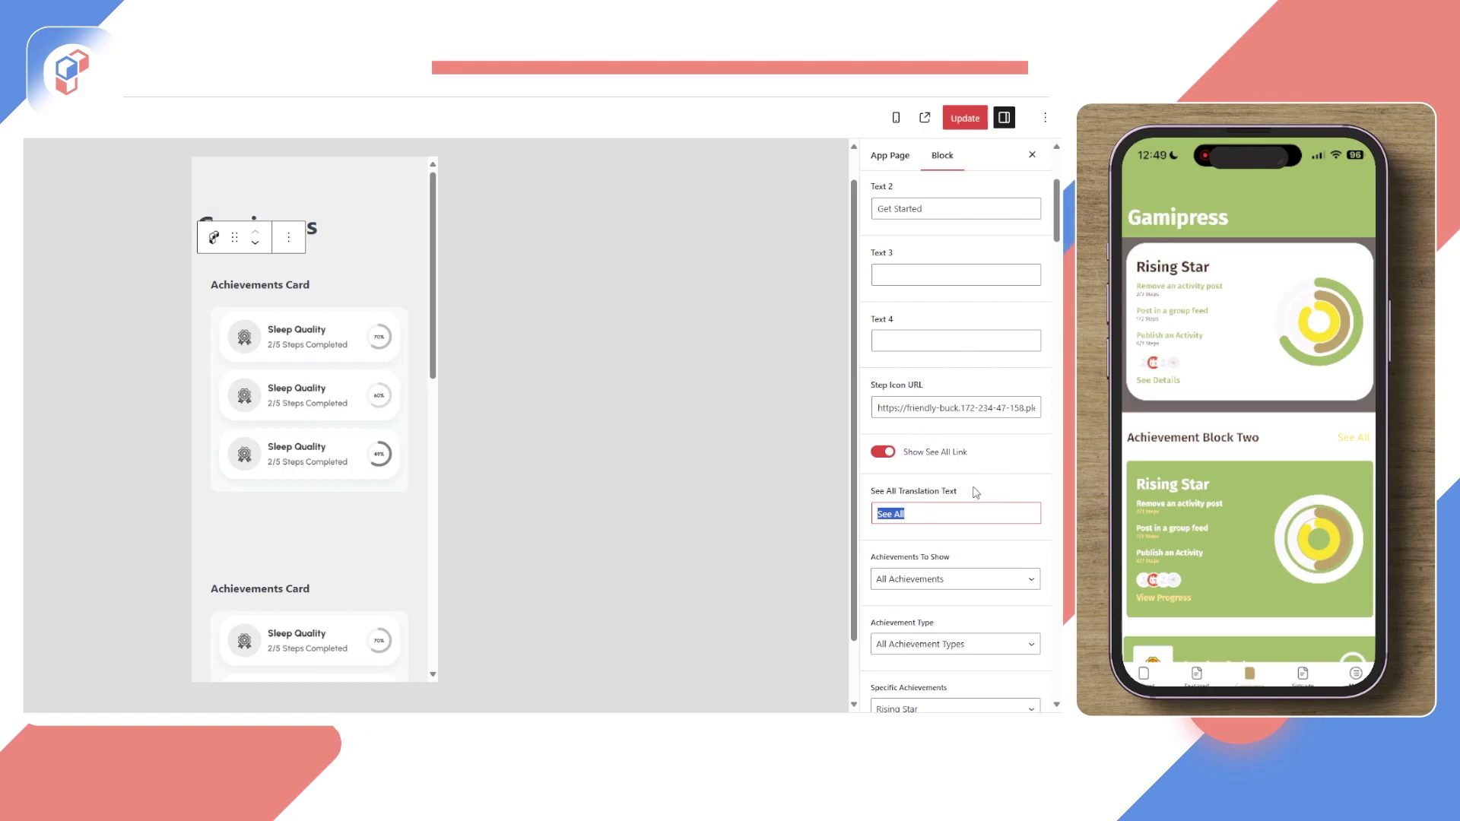
{"action": "left_click", "coordinate": [965, 120]}
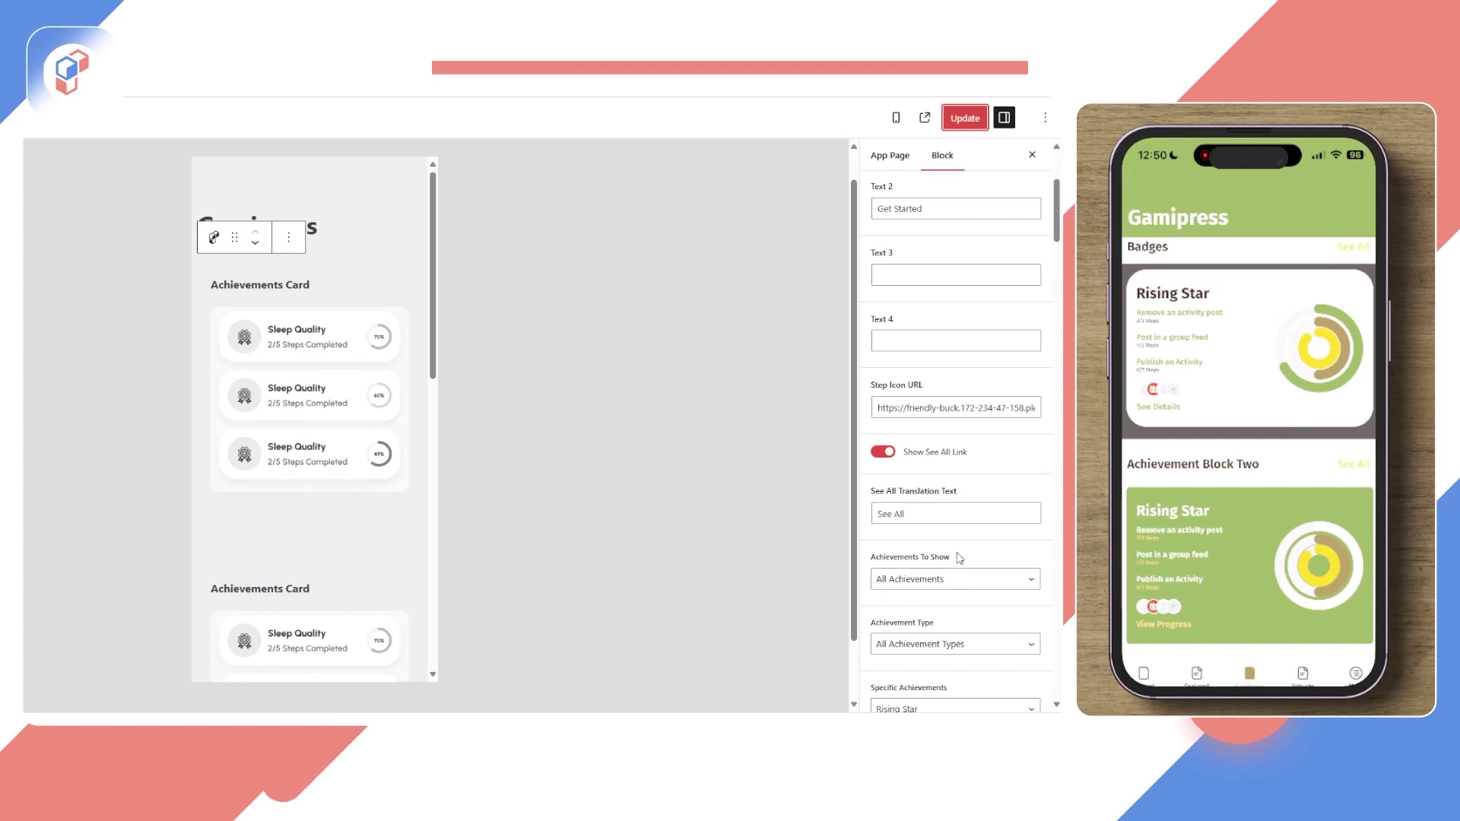
Step: Set the card's Specific Achievements option to All Achievements and update the page
{"action": "scroll", "coordinate": [950, 609], "scroll_direction": "down", "scroll_amount": 9}
{"action": "scroll", "coordinate": [959, 584], "scroll_direction": "up", "scroll_amount": 6}
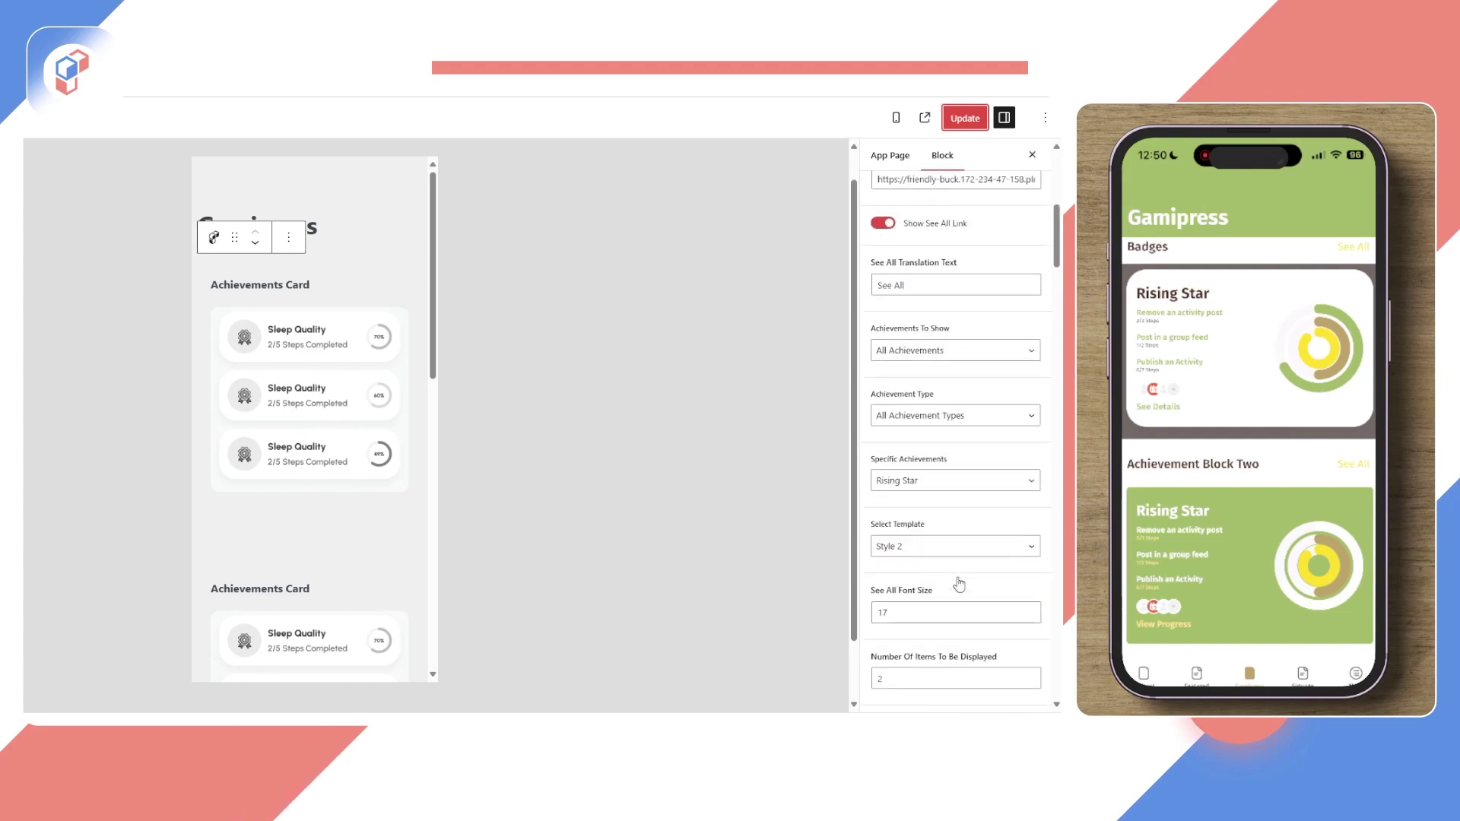
{"action": "left_click", "coordinate": [936, 481]}
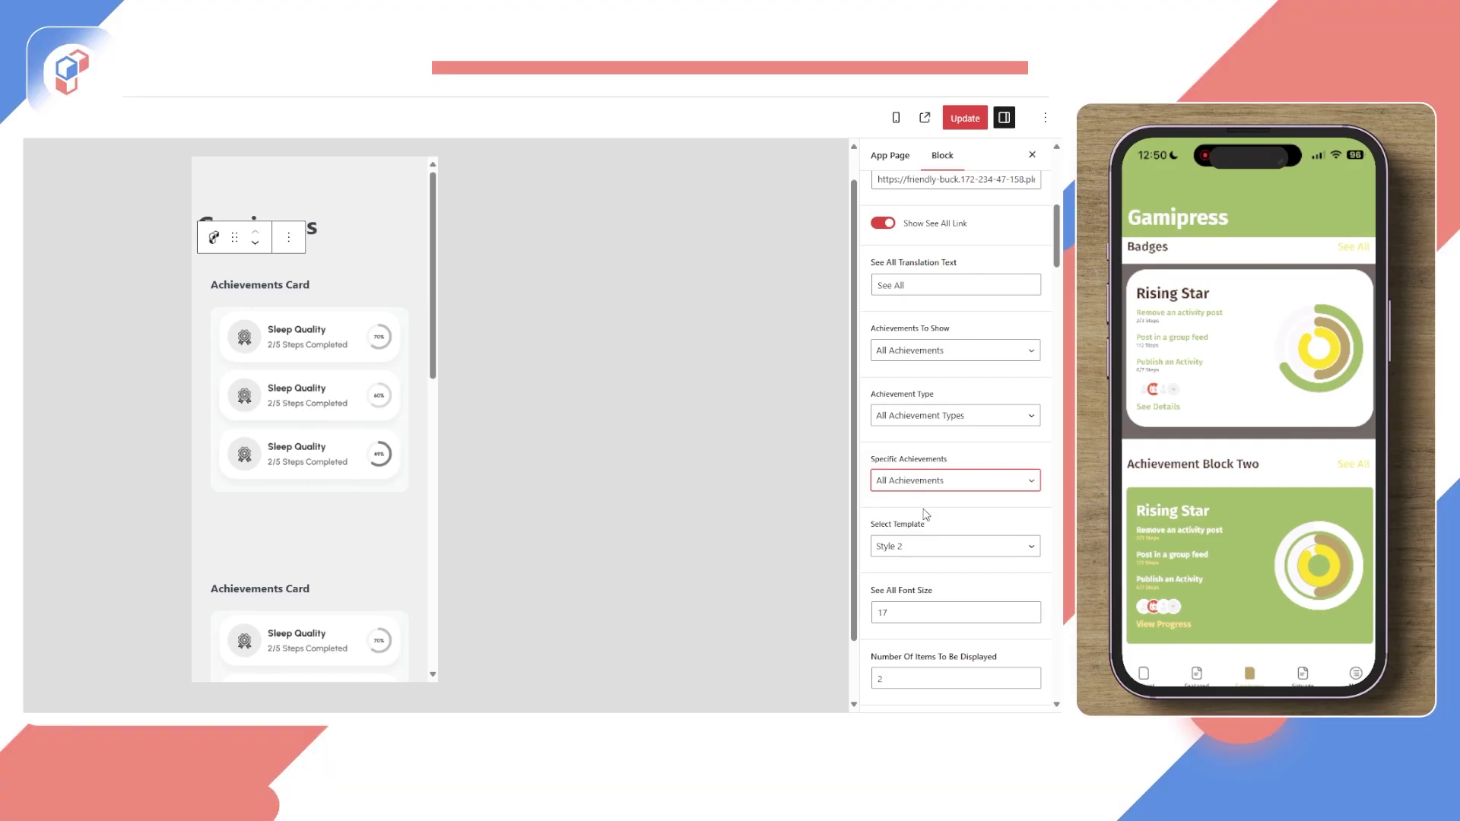
{"action": "left_click", "coordinate": [965, 126]}
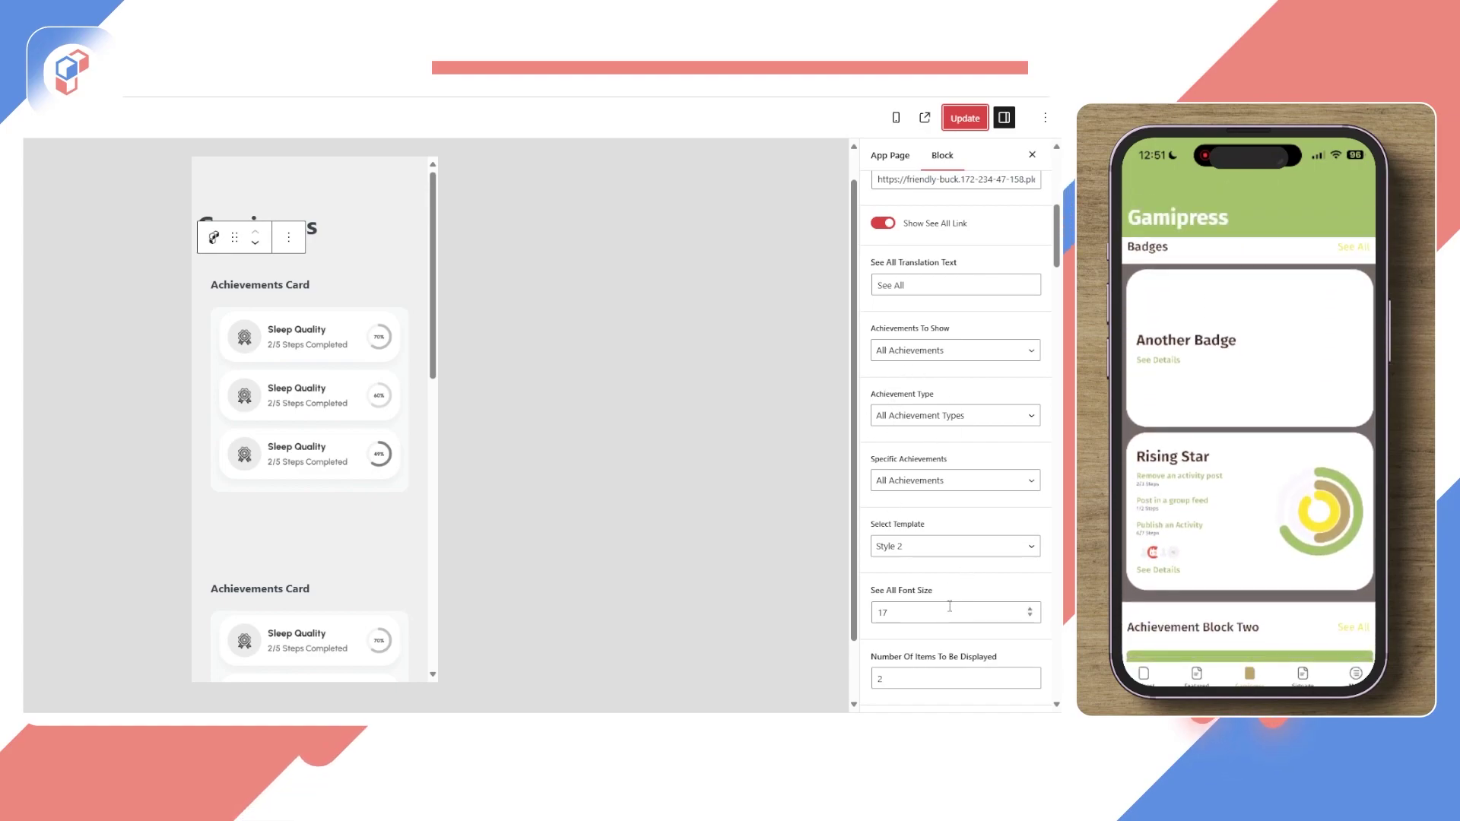
Step: Clear the card's number of items to be displayed and update the page
{"action": "scroll", "coordinate": [955, 654], "scroll_direction": "down", "scroll_amount": 3}
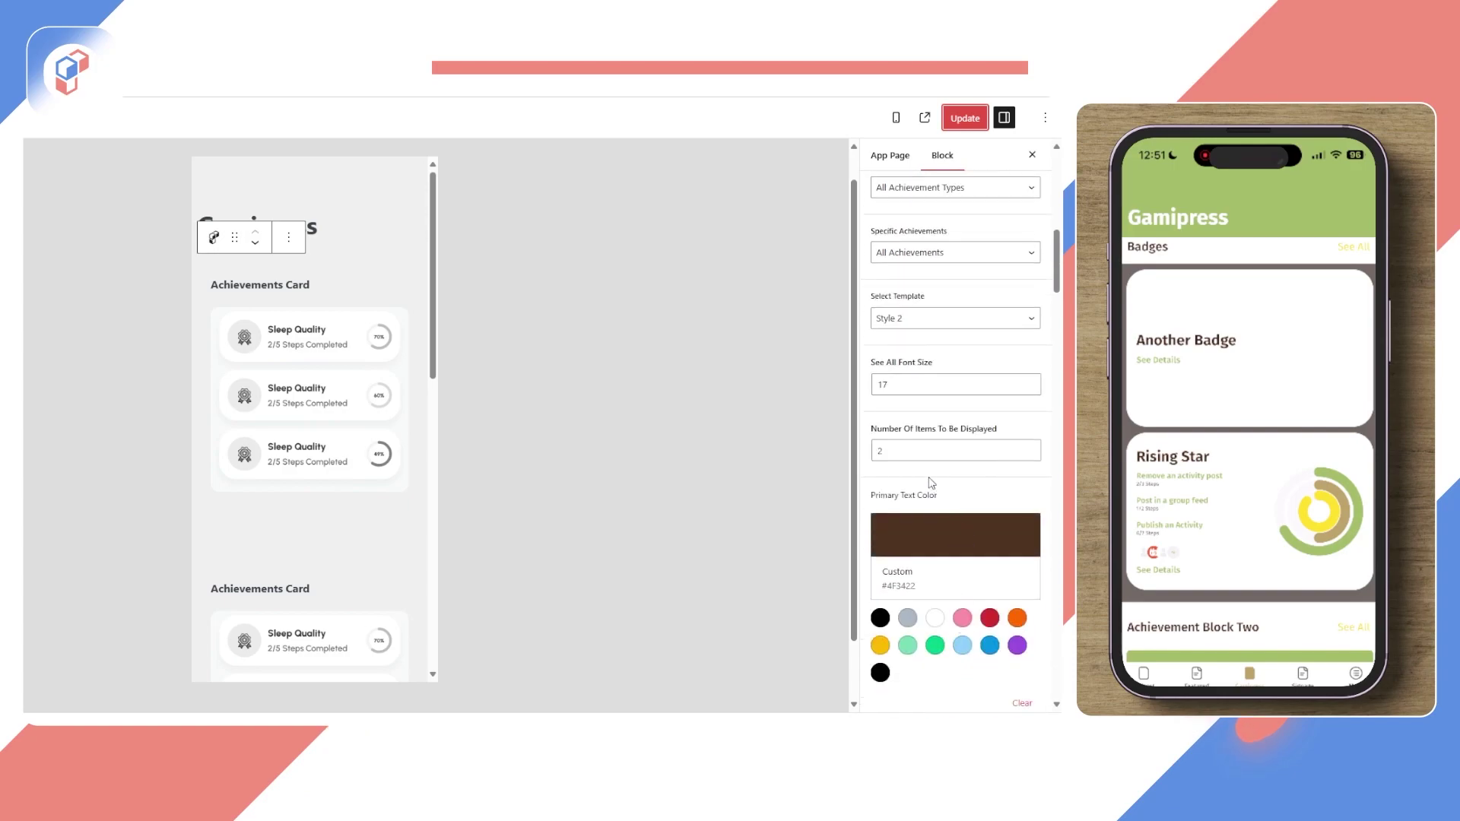
{"action": "left_click", "coordinate": [922, 454]}
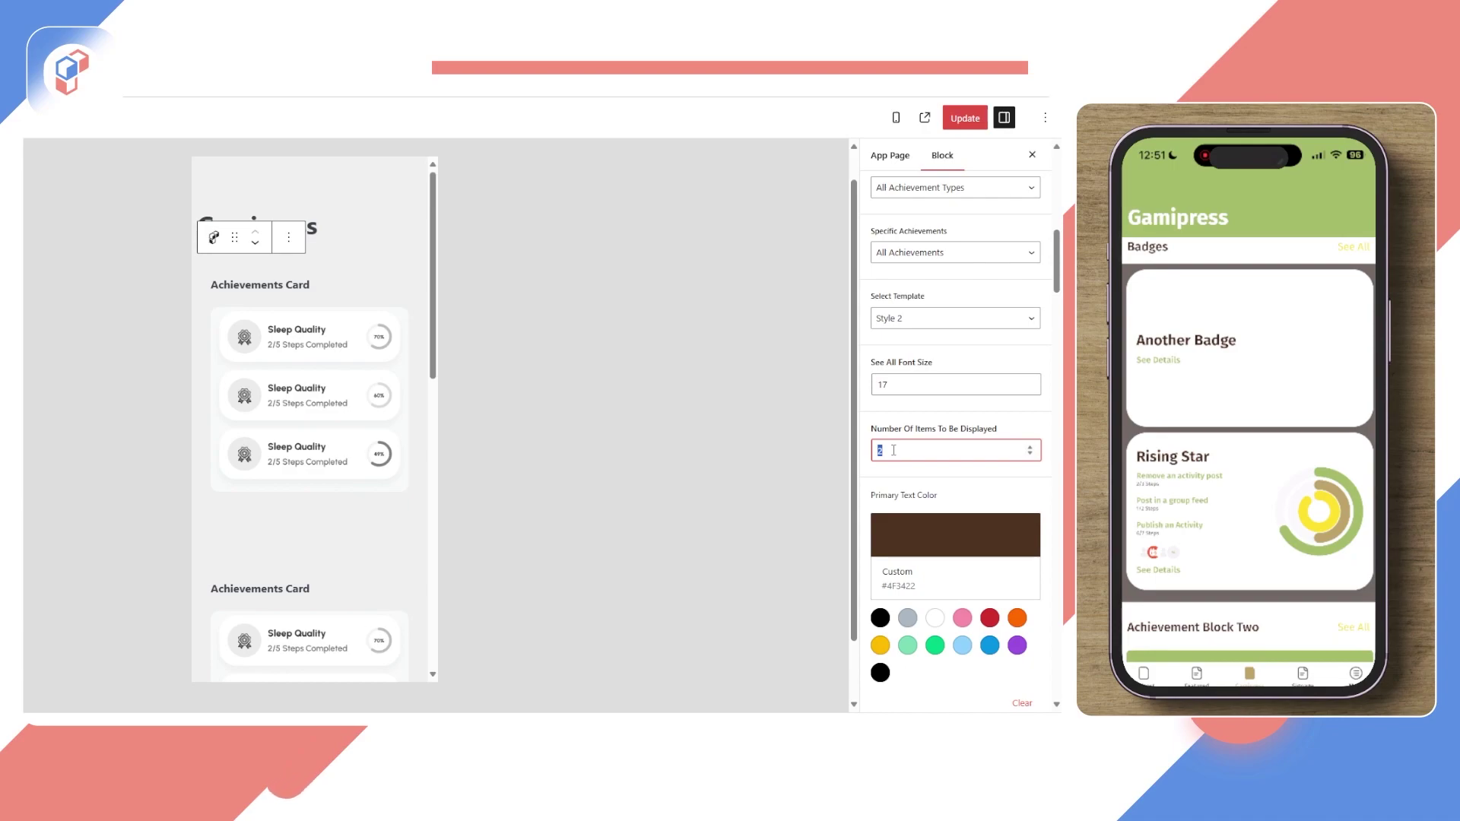
{"action": "left_click", "coordinate": [964, 119]}
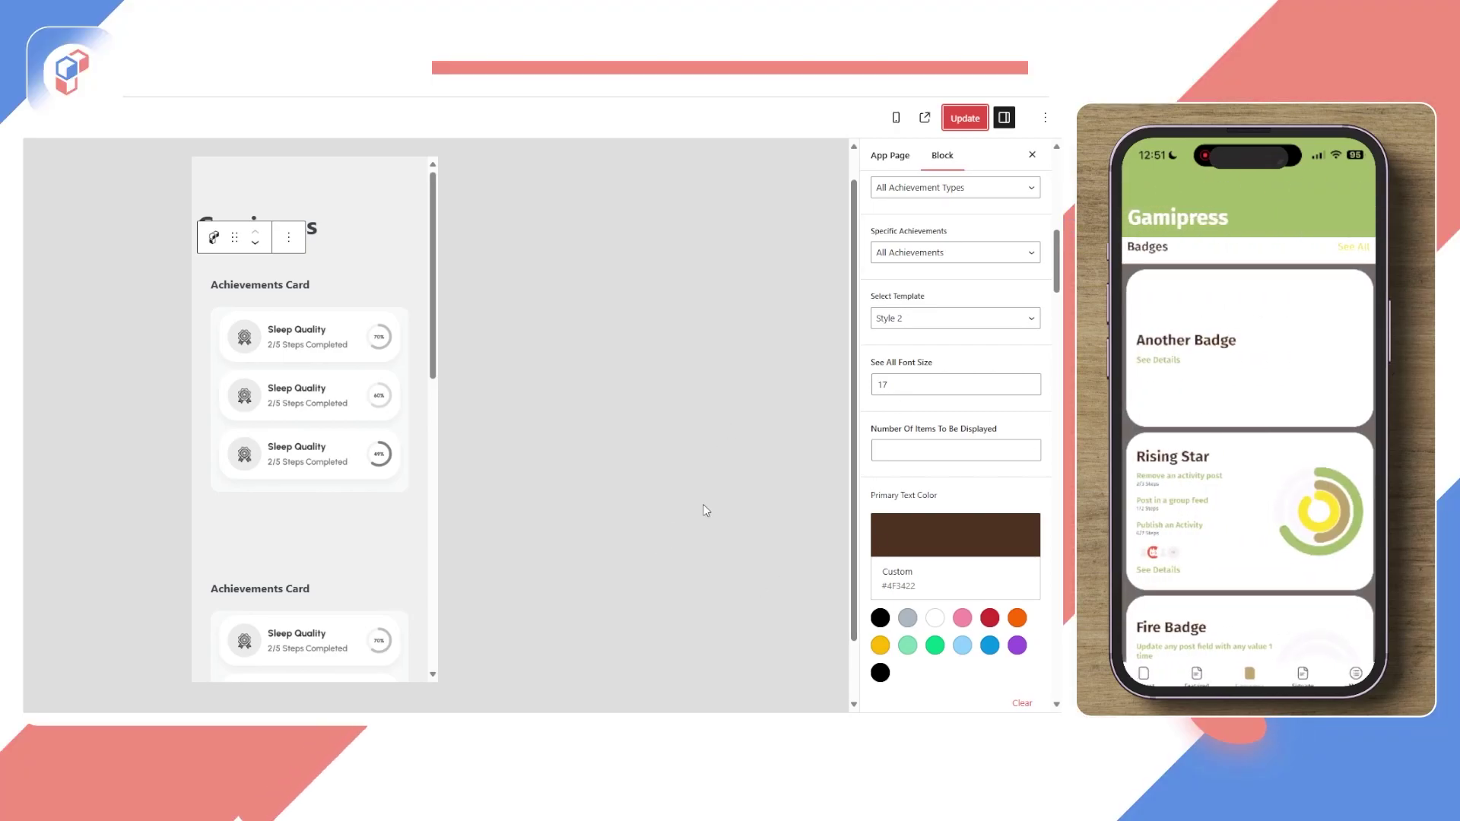
Step: Set the first card's Specific Achievements to Rising Star, turn on Hide Heading, turn off Show See All Link, and update the page
{"action": "scroll", "coordinate": [931, 328], "scroll_direction": "up", "scroll_amount": 8}
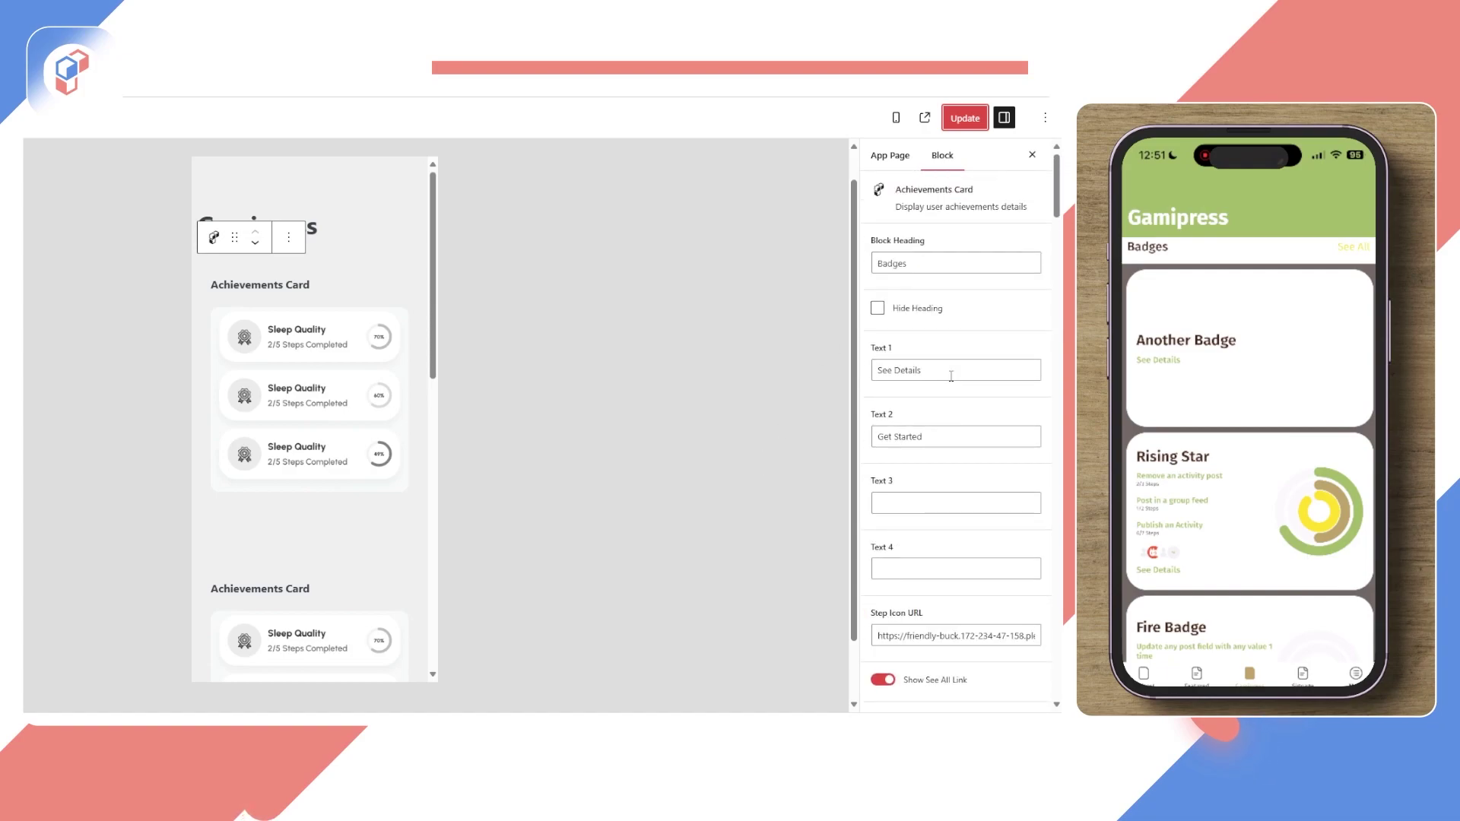
{"action": "scroll", "coordinate": [948, 456], "scroll_direction": "down", "scroll_amount": 5}
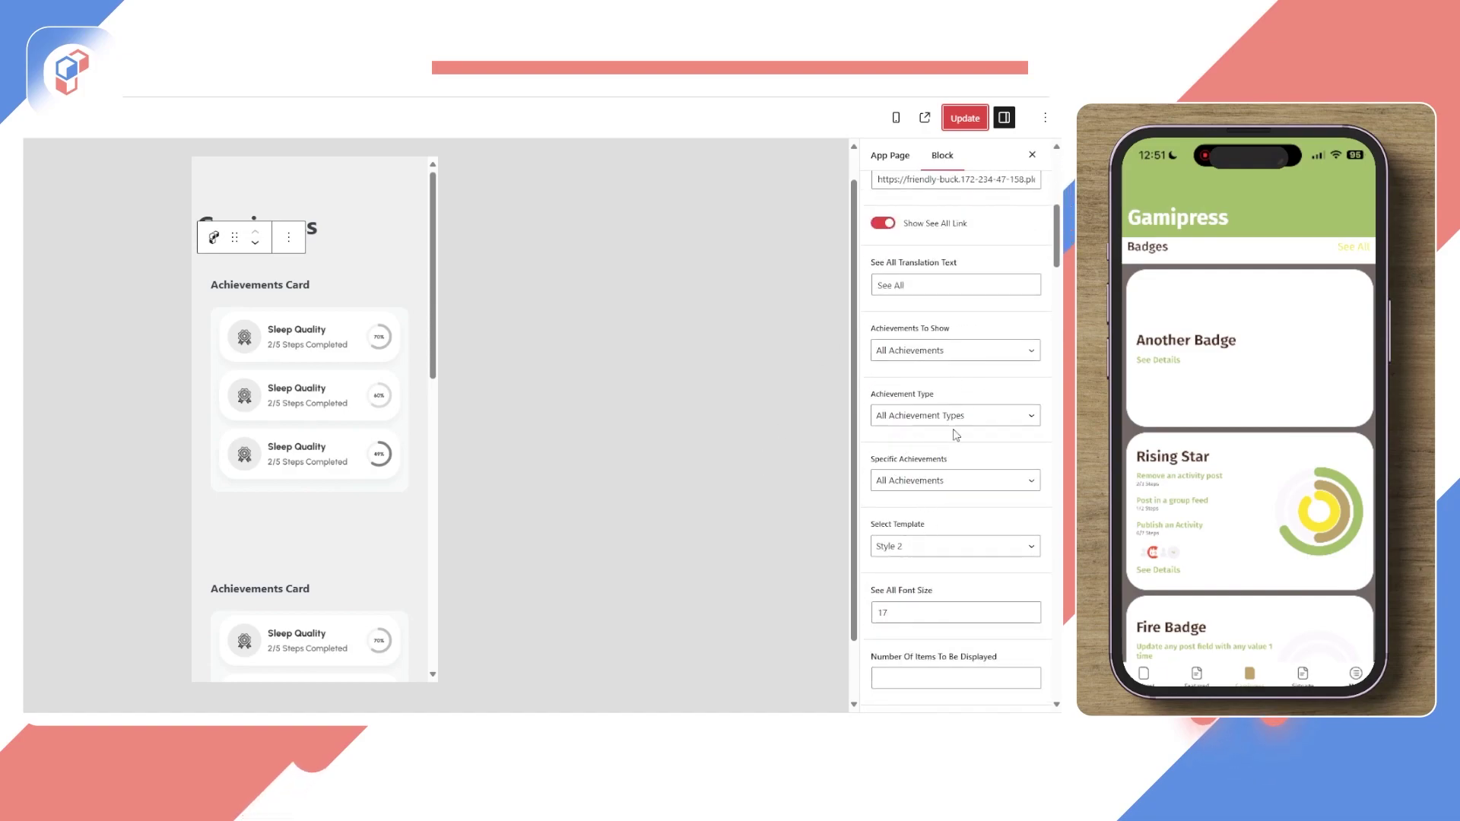
{"action": "left_click", "coordinate": [947, 486]}
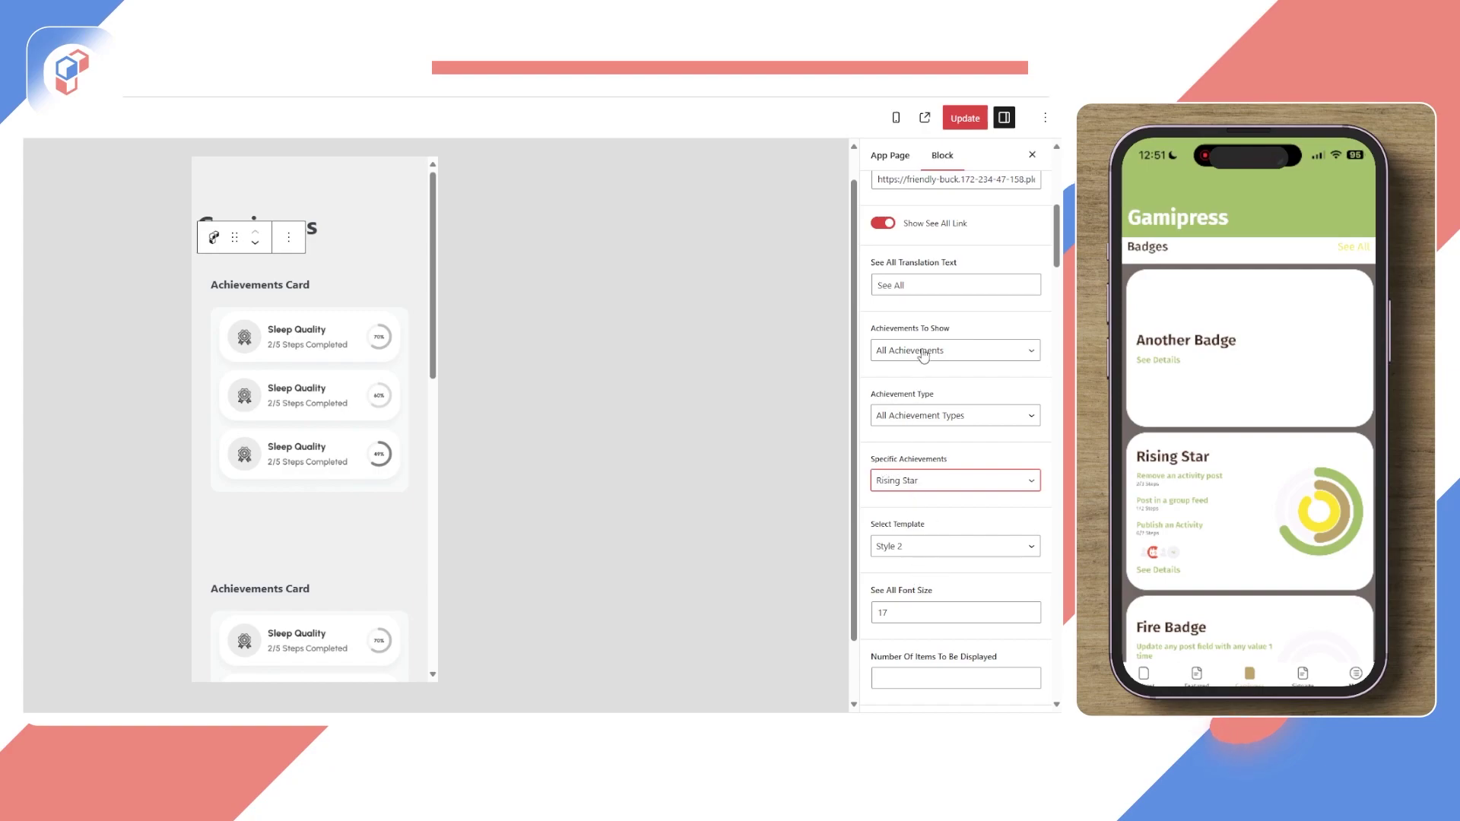
{"action": "scroll", "coordinate": [988, 178], "scroll_direction": "up", "scroll_amount": 5}
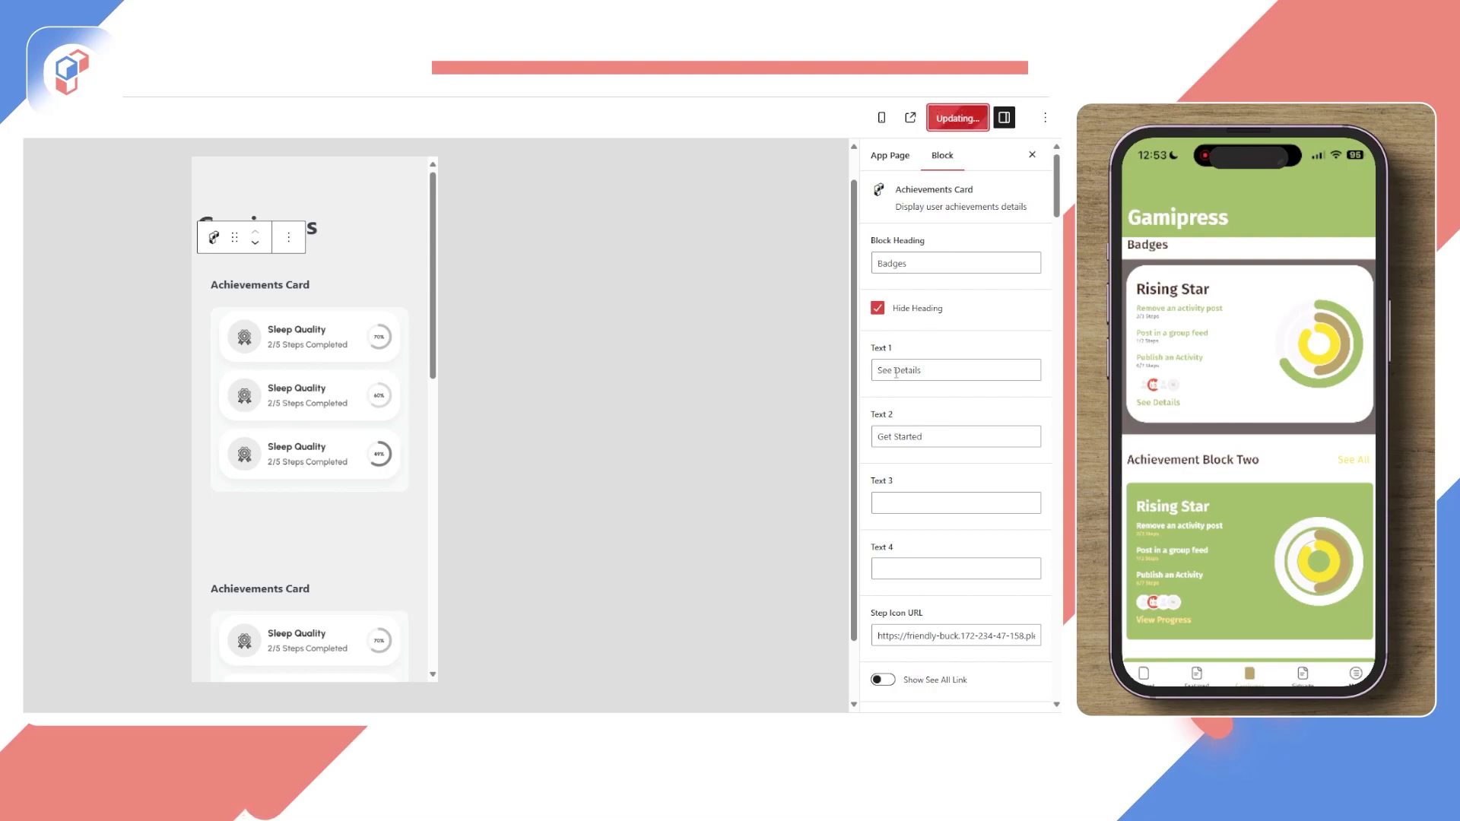
Step: Examine the first Achievements Card's Text 1 and Text 2 settings and its available block options
{"action": "left_click", "coordinate": [901, 437]}
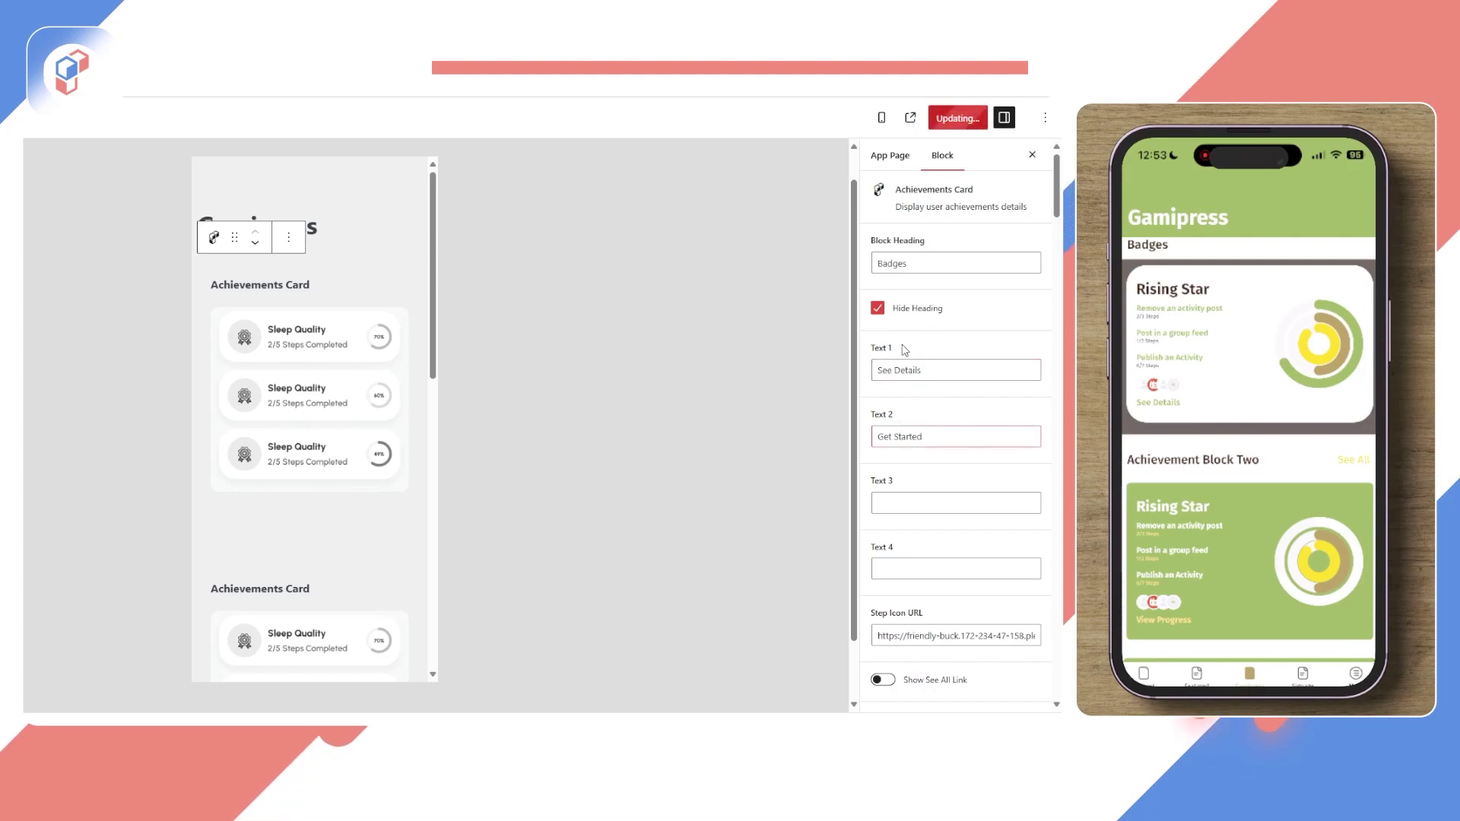
{"action": "scroll", "coordinate": [942, 456], "scroll_direction": "down", "scroll_amount": 15}
{"action": "scroll", "coordinate": [960, 575], "scroll_direction": "up", "scroll_amount": 15}
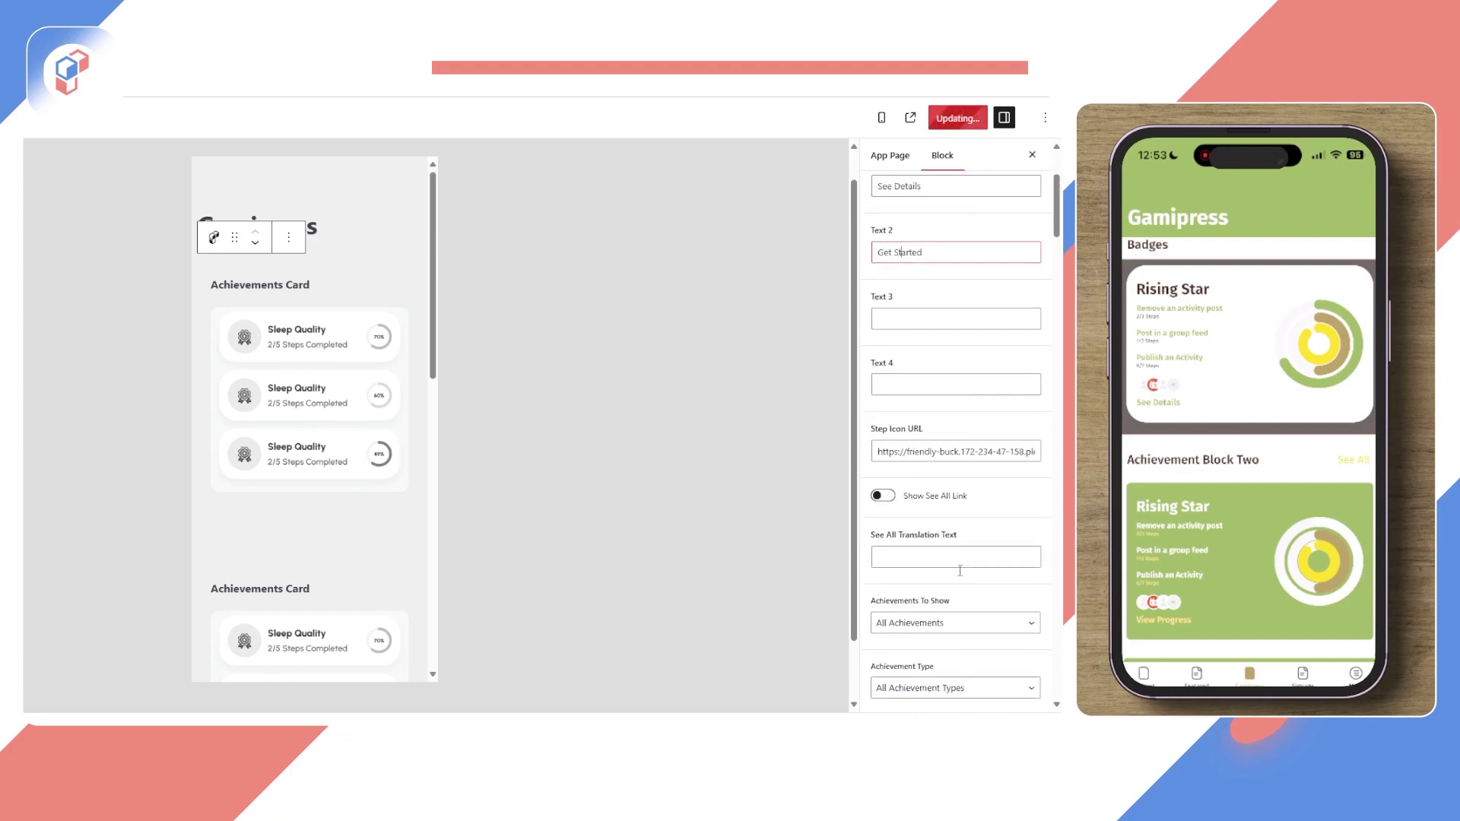
{"action": "left_click", "coordinate": [281, 384]}
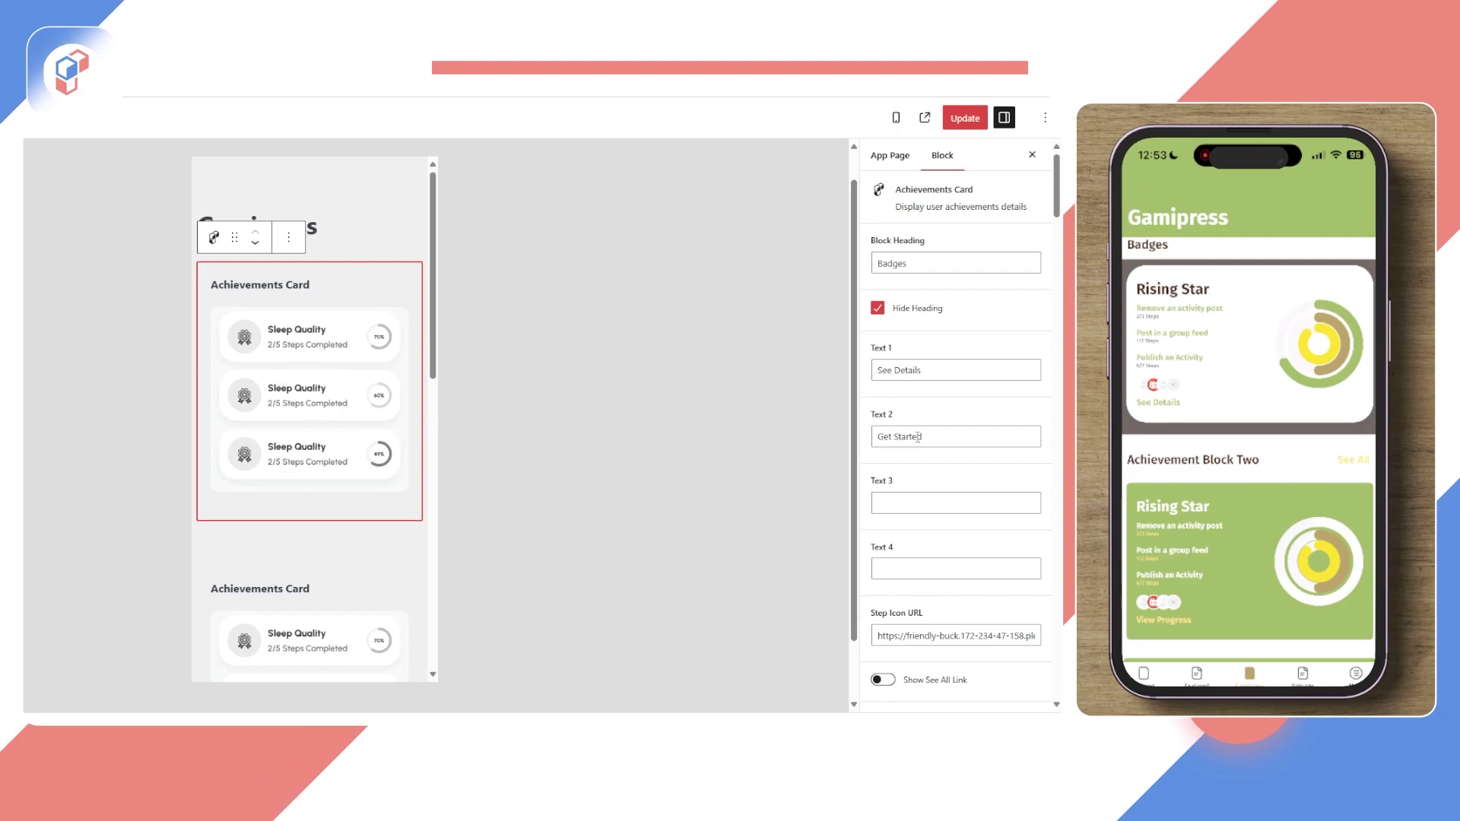
{"action": "left_click", "coordinate": [934, 373]}
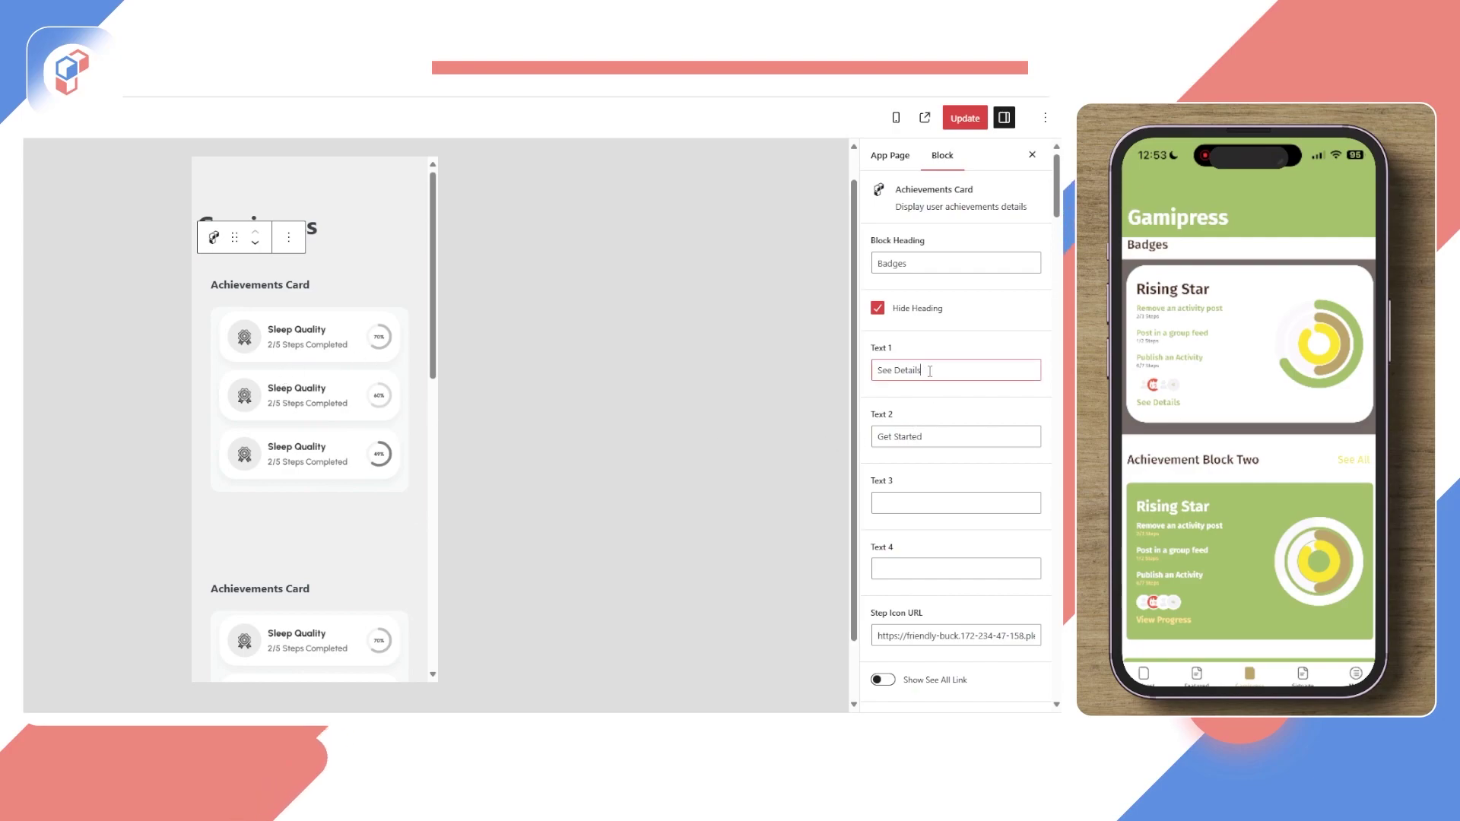
{"action": "left_click_drag", "start_coordinate": [928, 372], "coordinate": [867, 372]}
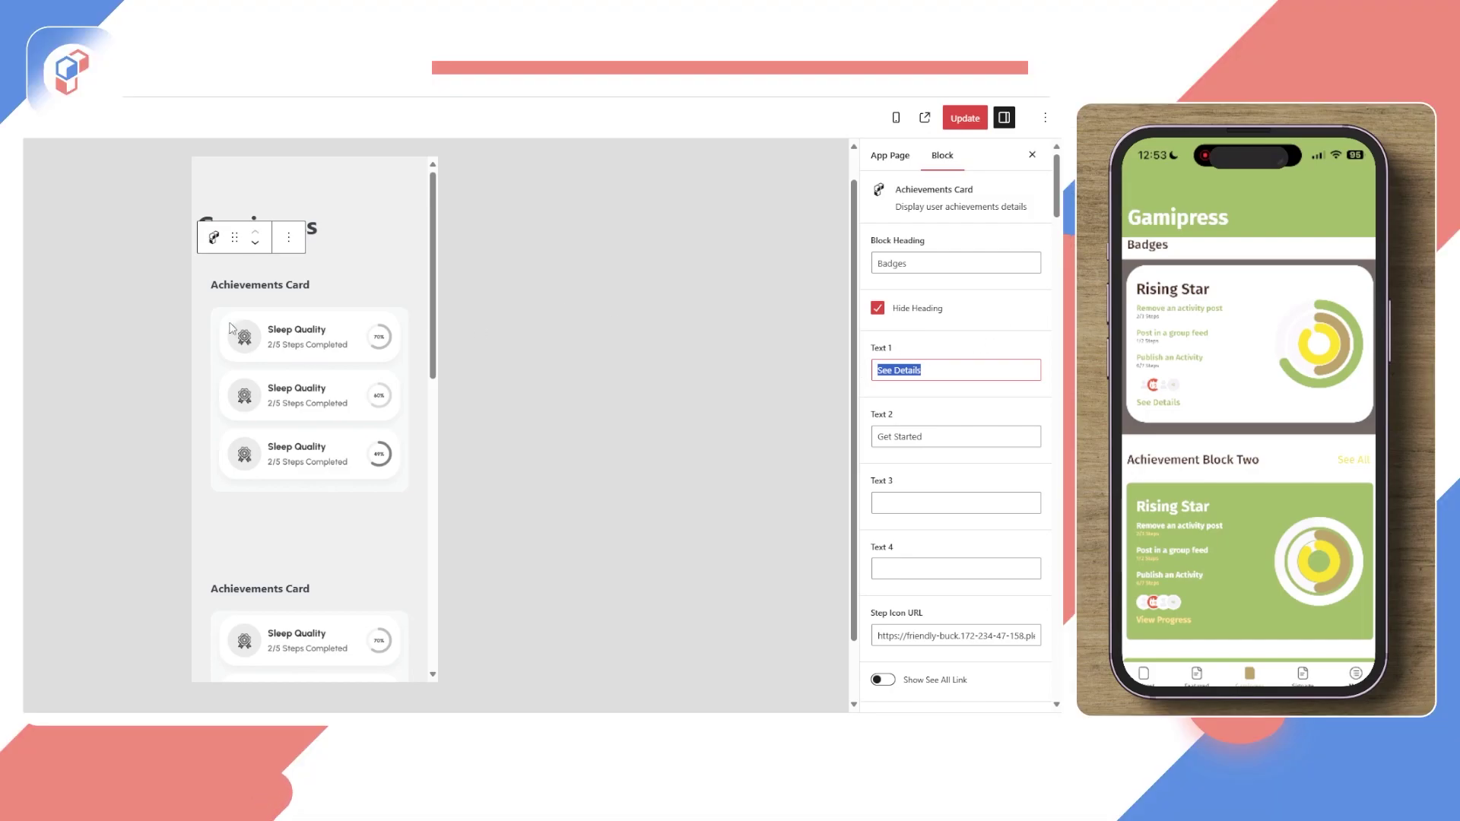
{"action": "left_click", "coordinate": [249, 351]}
{"action": "left_click", "coordinate": [290, 241]}
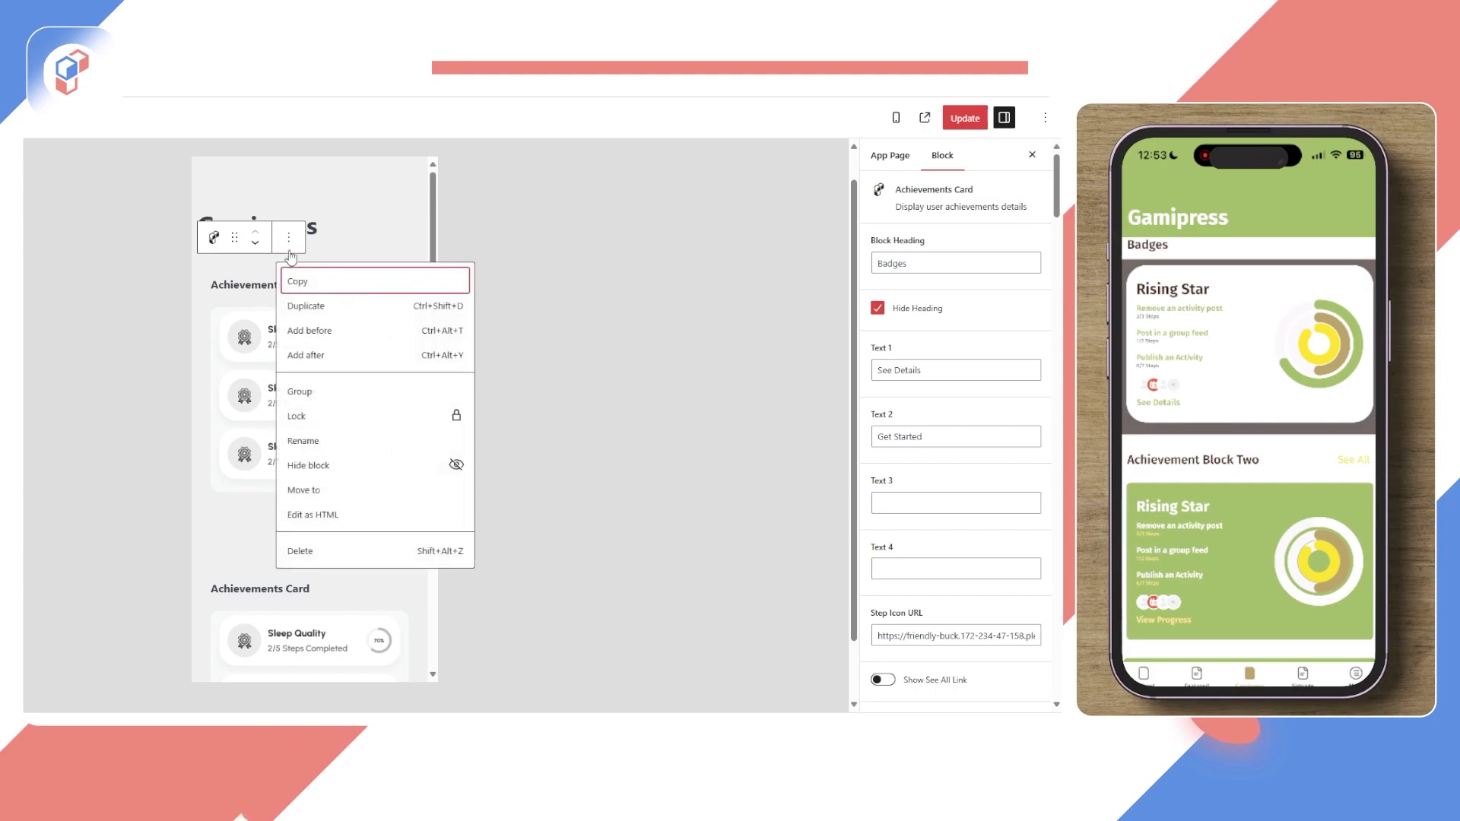
{"action": "left_click", "coordinate": [262, 373]}
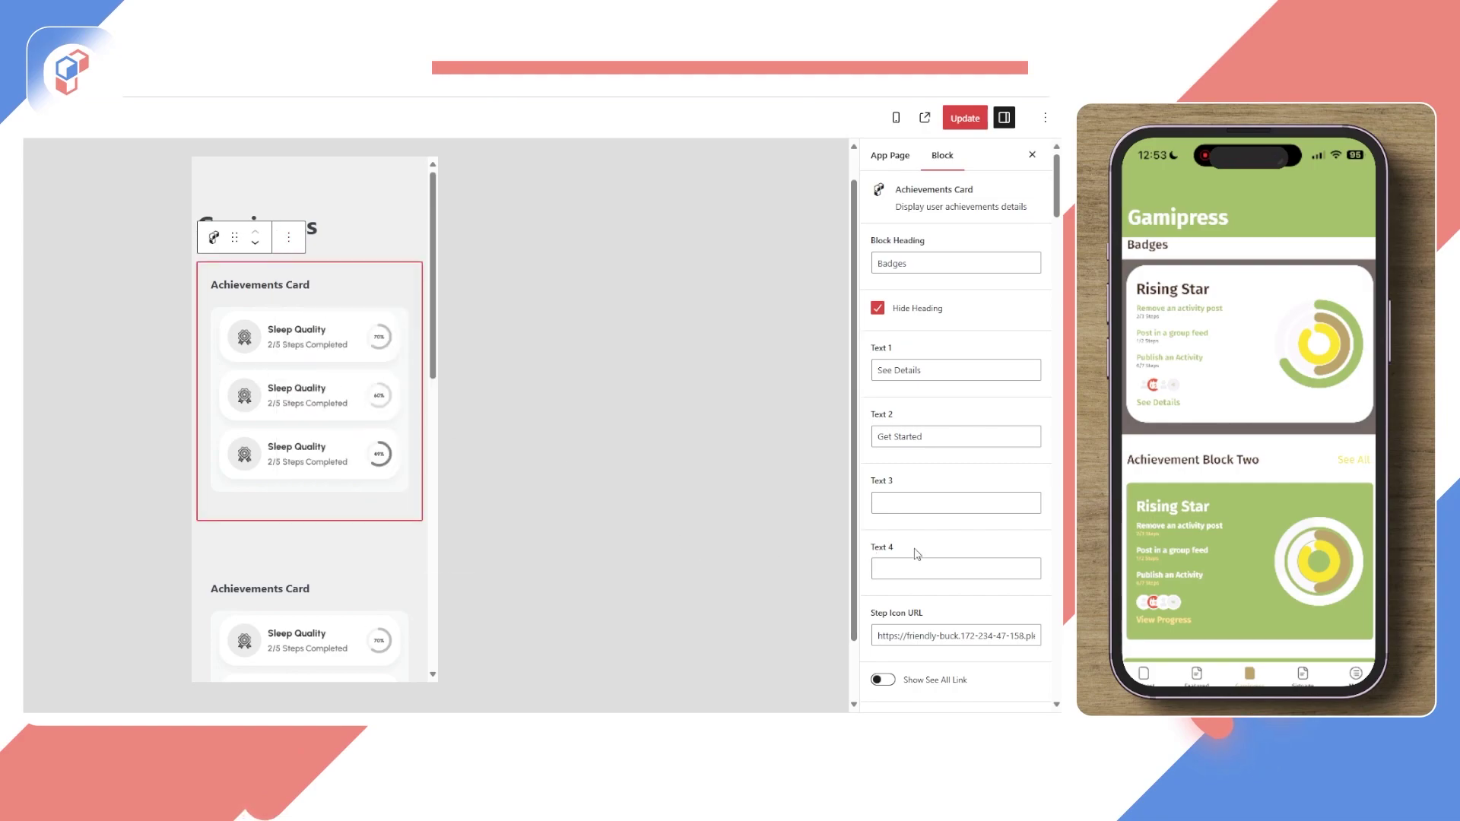
Step: Select the Style 2 template for the first Achievements Card to refresh its preview
{"action": "scroll", "coordinate": [904, 554], "scroll_direction": "down", "scroll_amount": 5}
{"action": "left_click", "coordinate": [954, 541]}
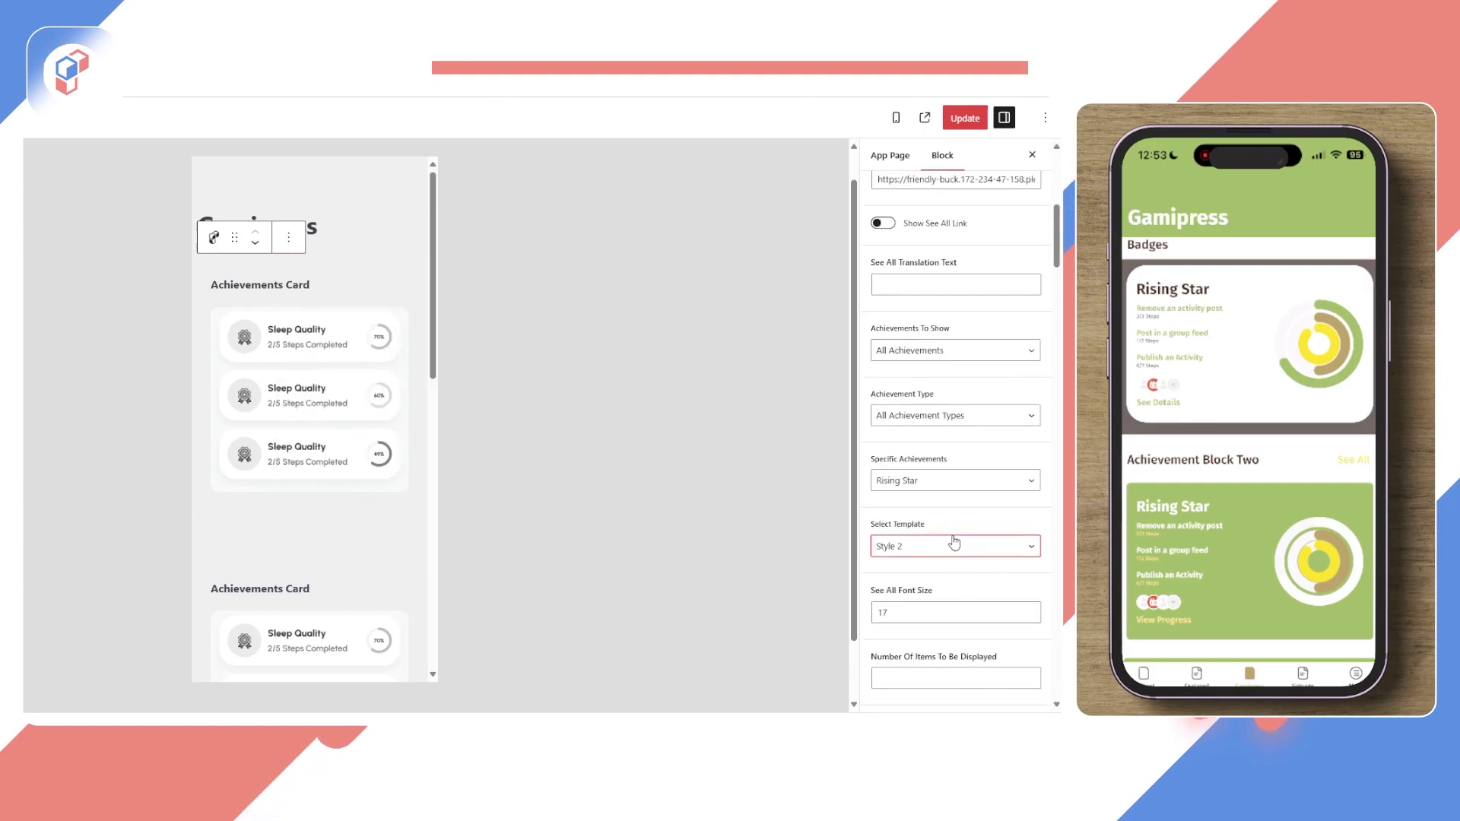
{"action": "left_click", "coordinate": [932, 583]}
{"action": "left_click", "coordinate": [358, 486]}
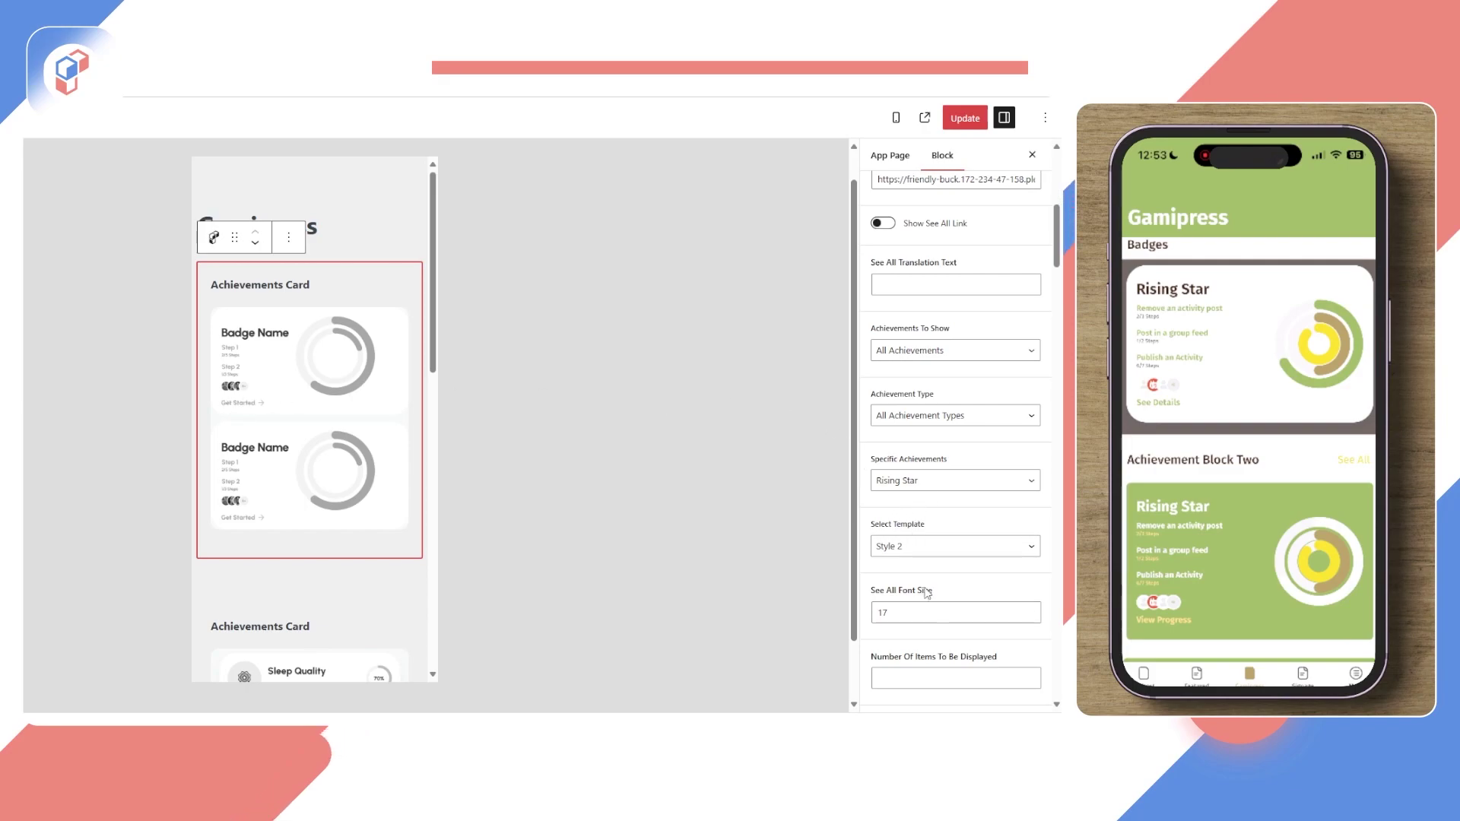
Step: Set the first Achievements Card's Text 2 to "Go to Action" and update the page
{"action": "scroll", "coordinate": [936, 643], "scroll_direction": "down", "scroll_amount": 3}
{"action": "scroll", "coordinate": [943, 638], "scroll_direction": "up", "scroll_amount": 9}
{"action": "left_click", "coordinate": [933, 371]}
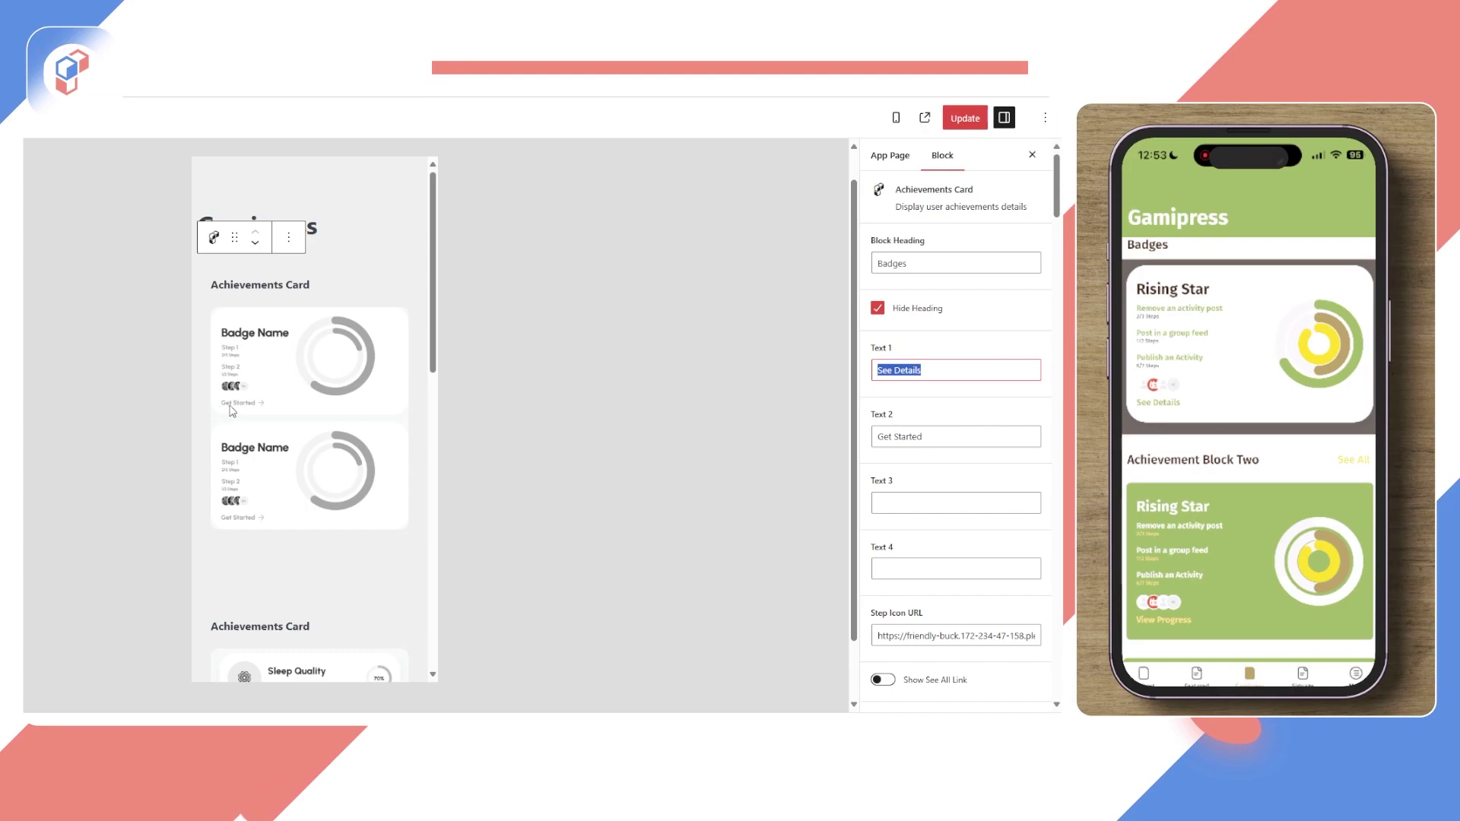
{"action": "left_click", "coordinate": [926, 437]}
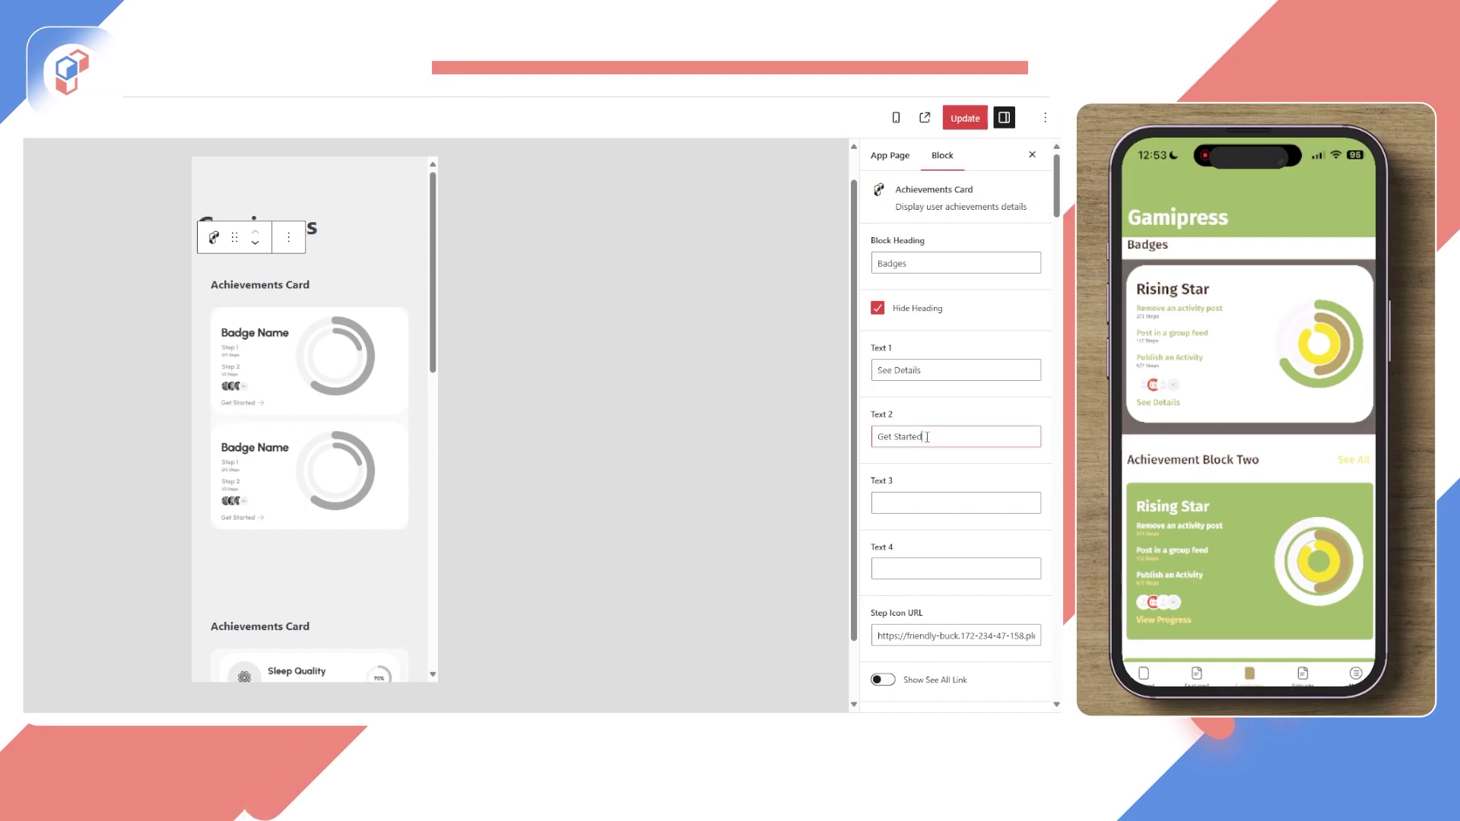
{"action": "left_click_drag", "start_coordinate": [937, 437], "coordinate": [872, 441]}
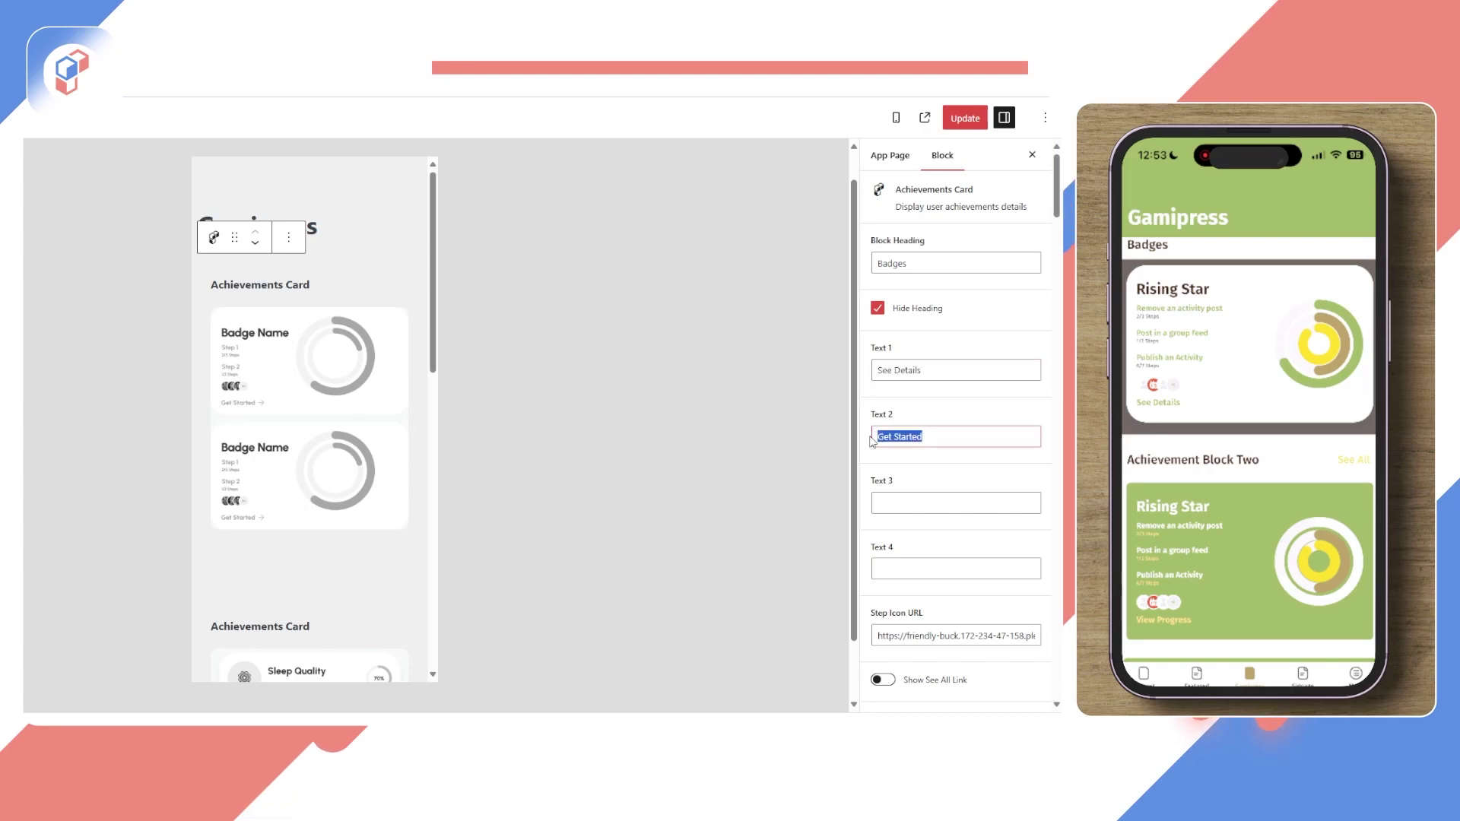
{"action": "type", "text": "Go to Action"}
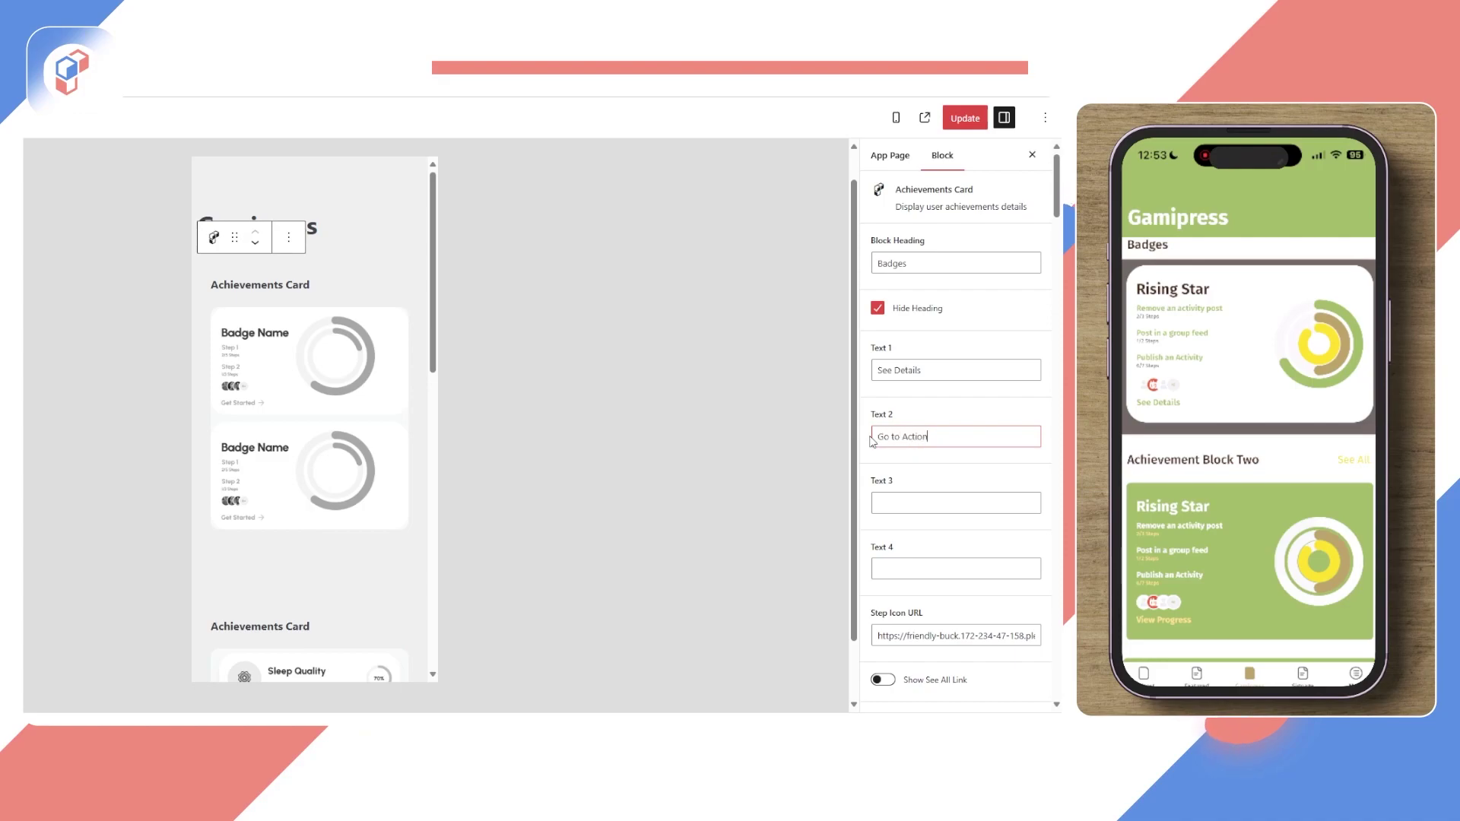
{"action": "left_click", "coordinate": [960, 119]}
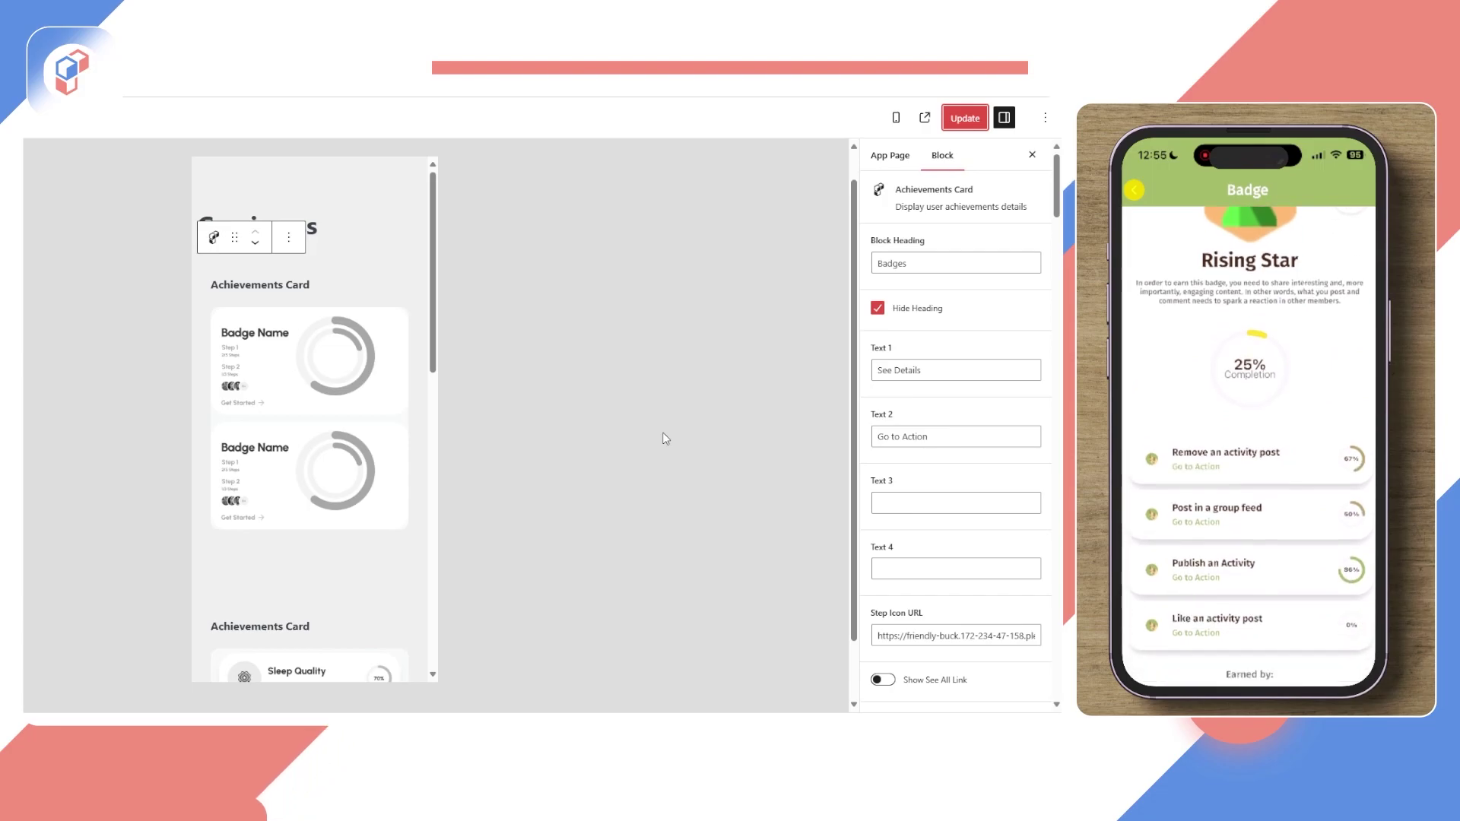
{"action": "left_click_drag", "start_coordinate": [931, 440], "coordinate": [875, 446]}
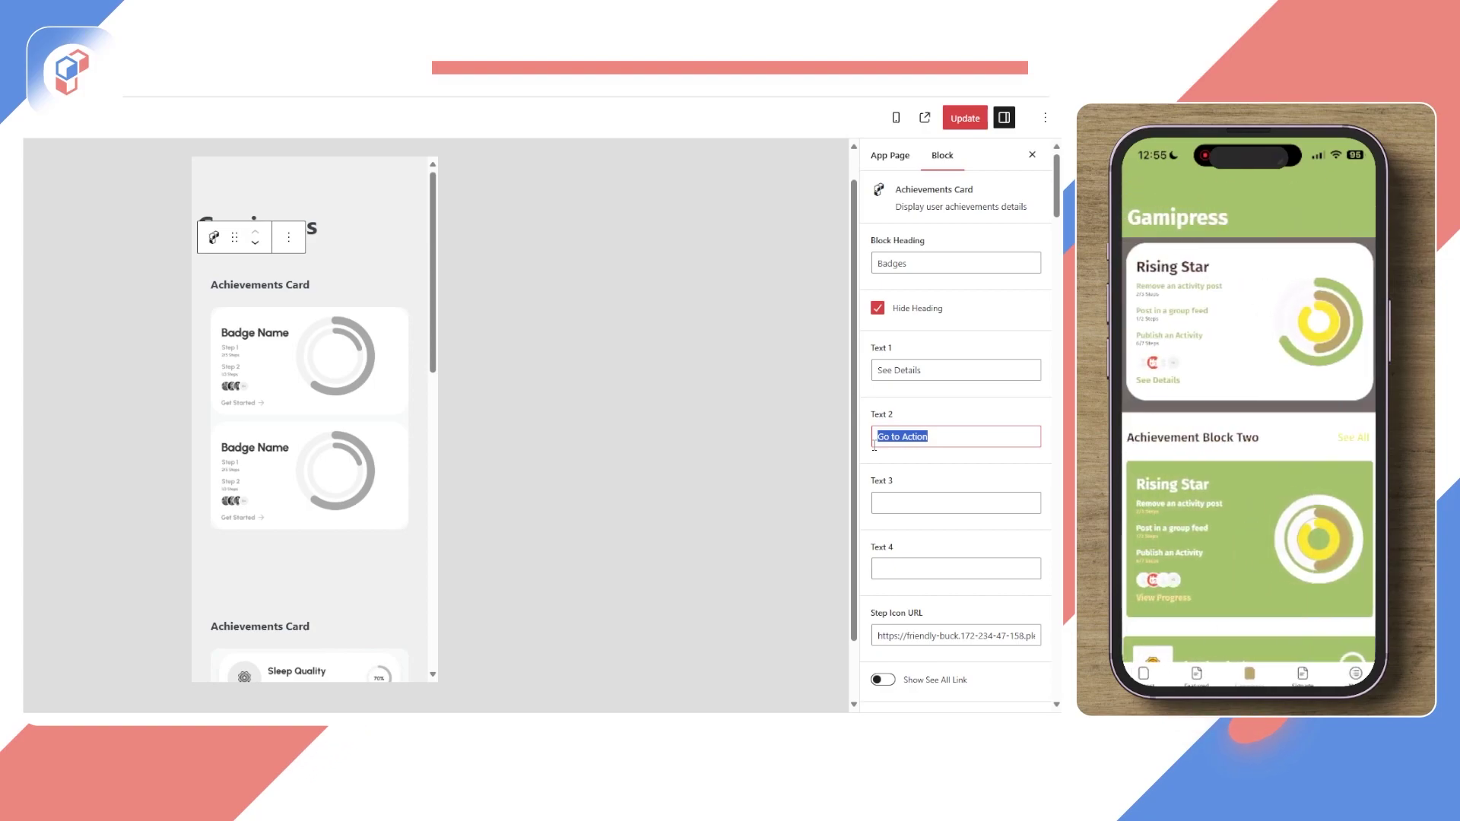
{"action": "left_click", "coordinate": [947, 370]}
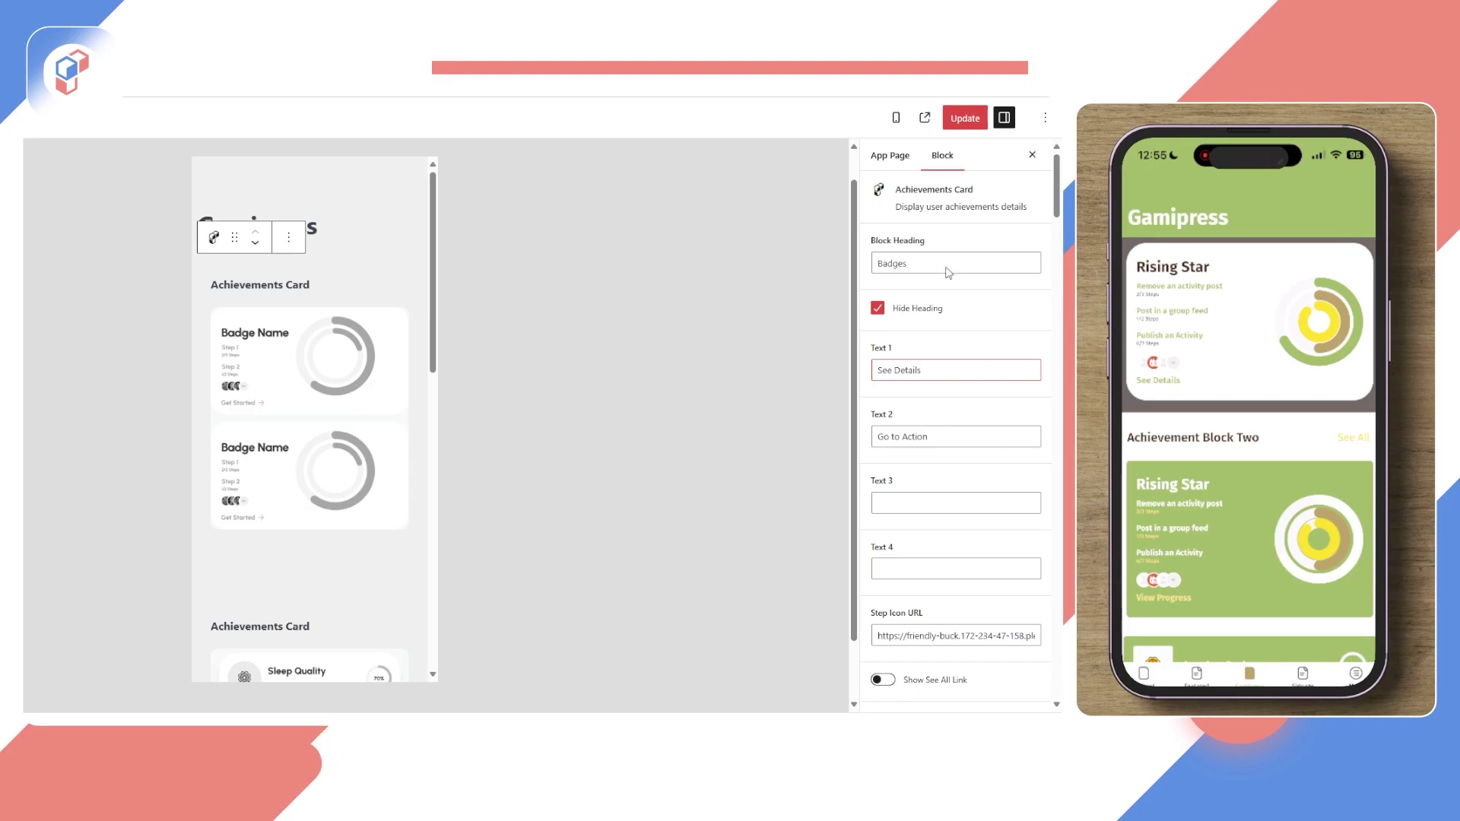
Step: Change the first Achievements Card's template to Style 1 and update the page
{"action": "scroll", "coordinate": [1003, 487], "scroll_direction": "down", "scroll_amount": 3}
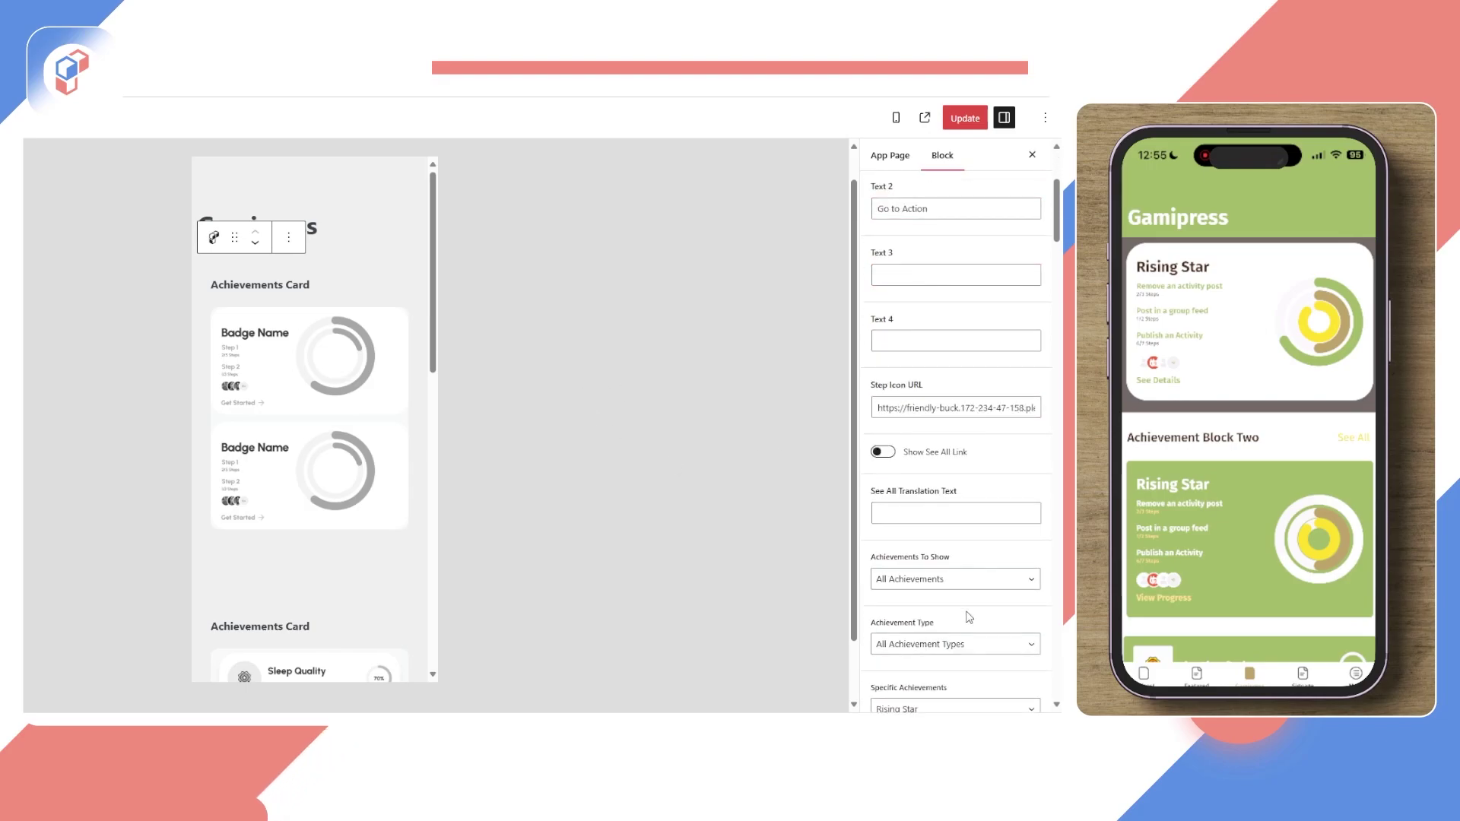
{"action": "scroll", "coordinate": [969, 616], "scroll_direction": "down", "scroll_amount": 3}
{"action": "left_click", "coordinate": [919, 547]}
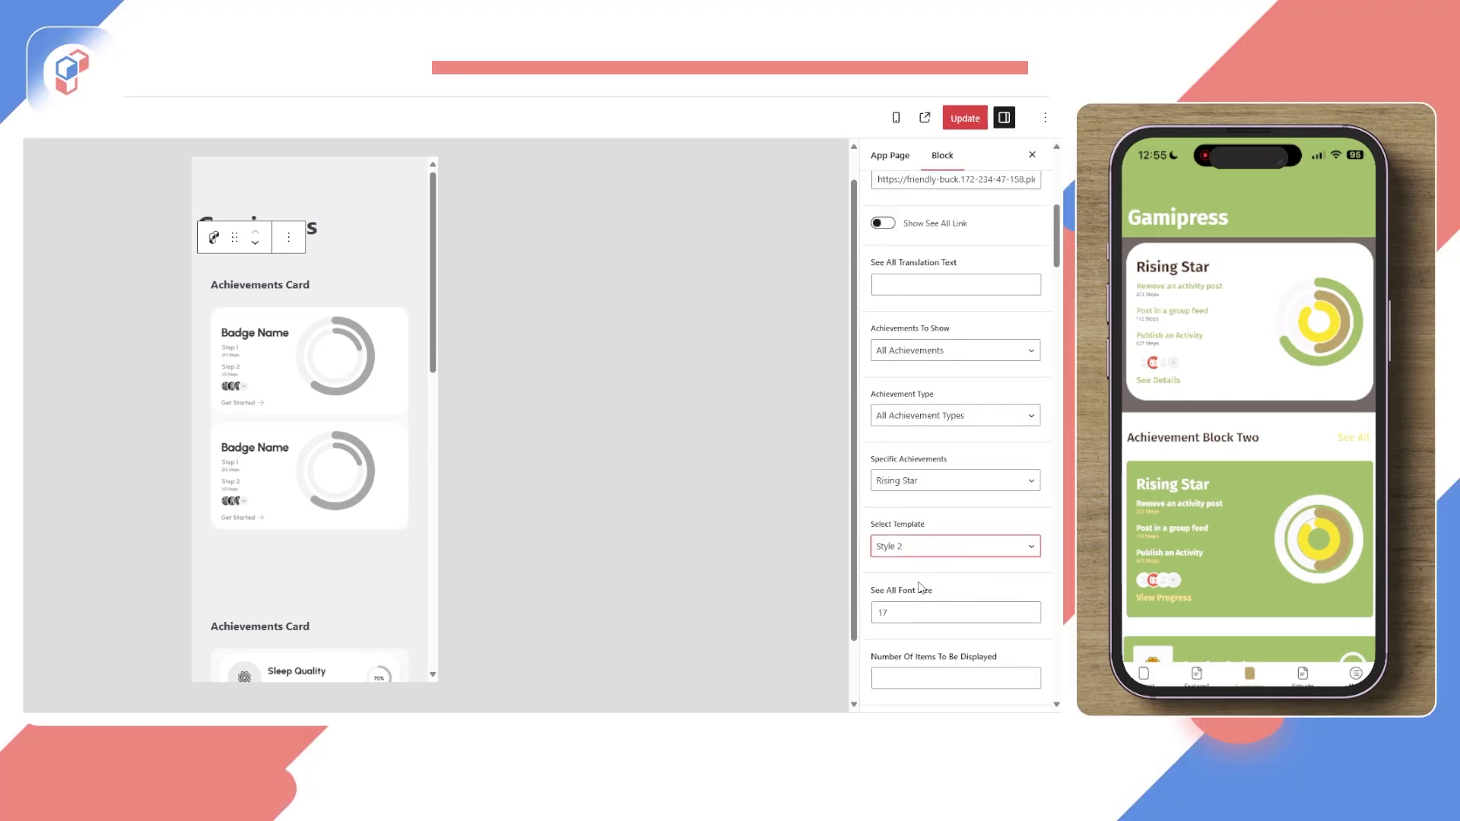
{"action": "left_click", "coordinate": [918, 565]}
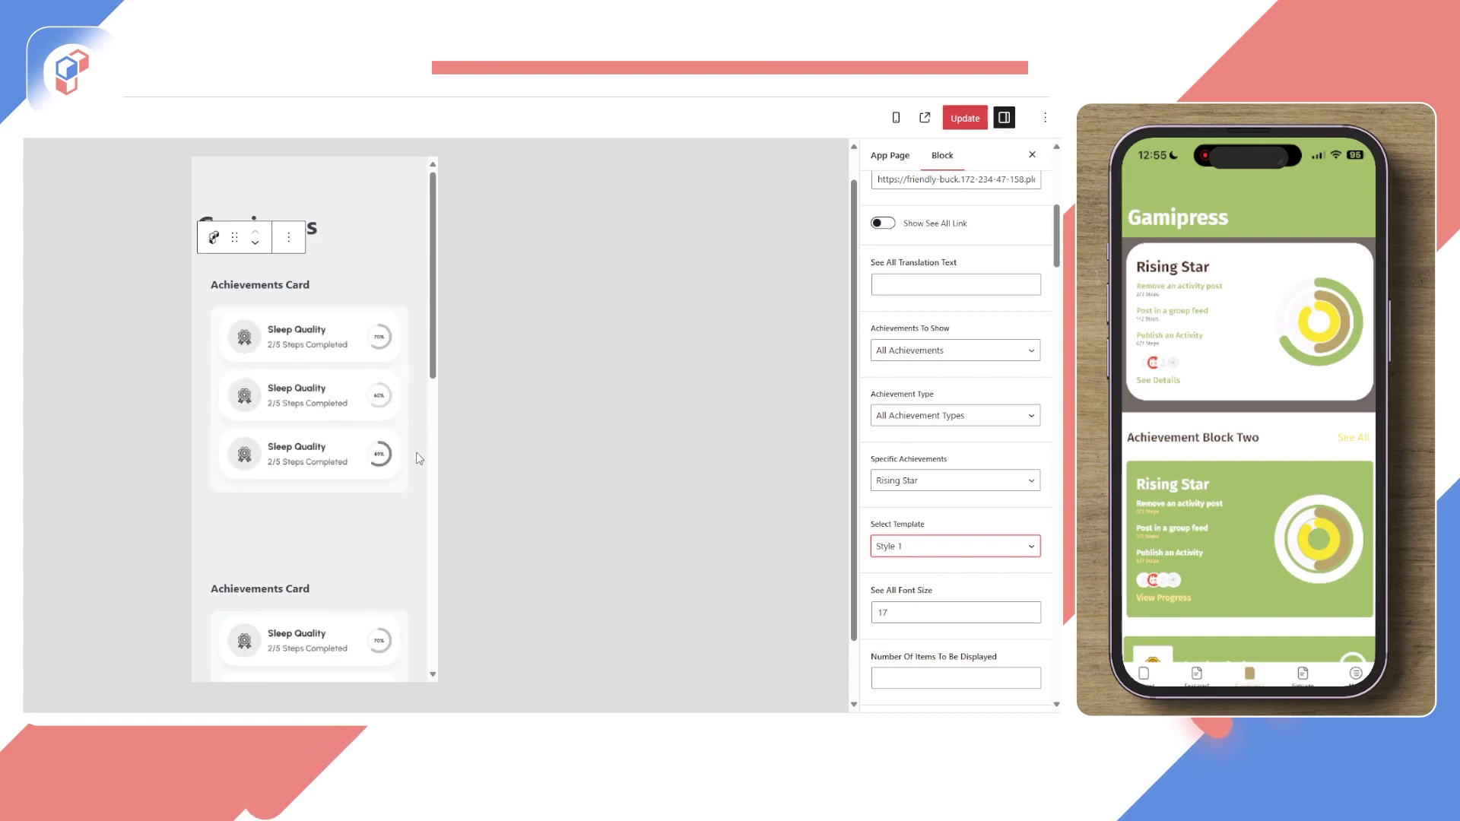
{"action": "left_click", "coordinate": [965, 118]}
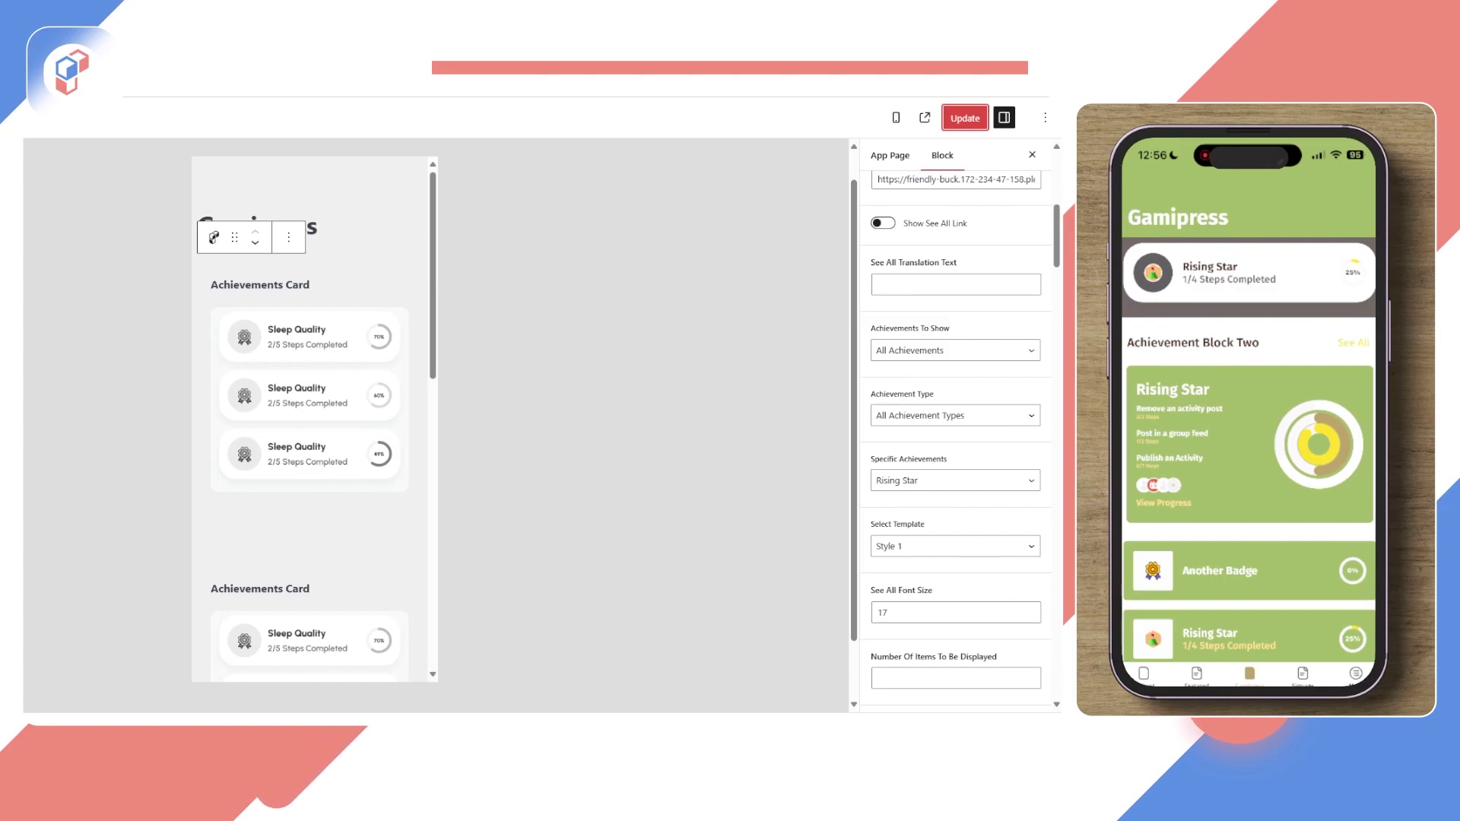
Step: Switch the first Achievements Card's template to Style 3 and review its other settings
{"action": "left_click", "coordinate": [943, 548]}
{"action": "left_click", "coordinate": [920, 597]}
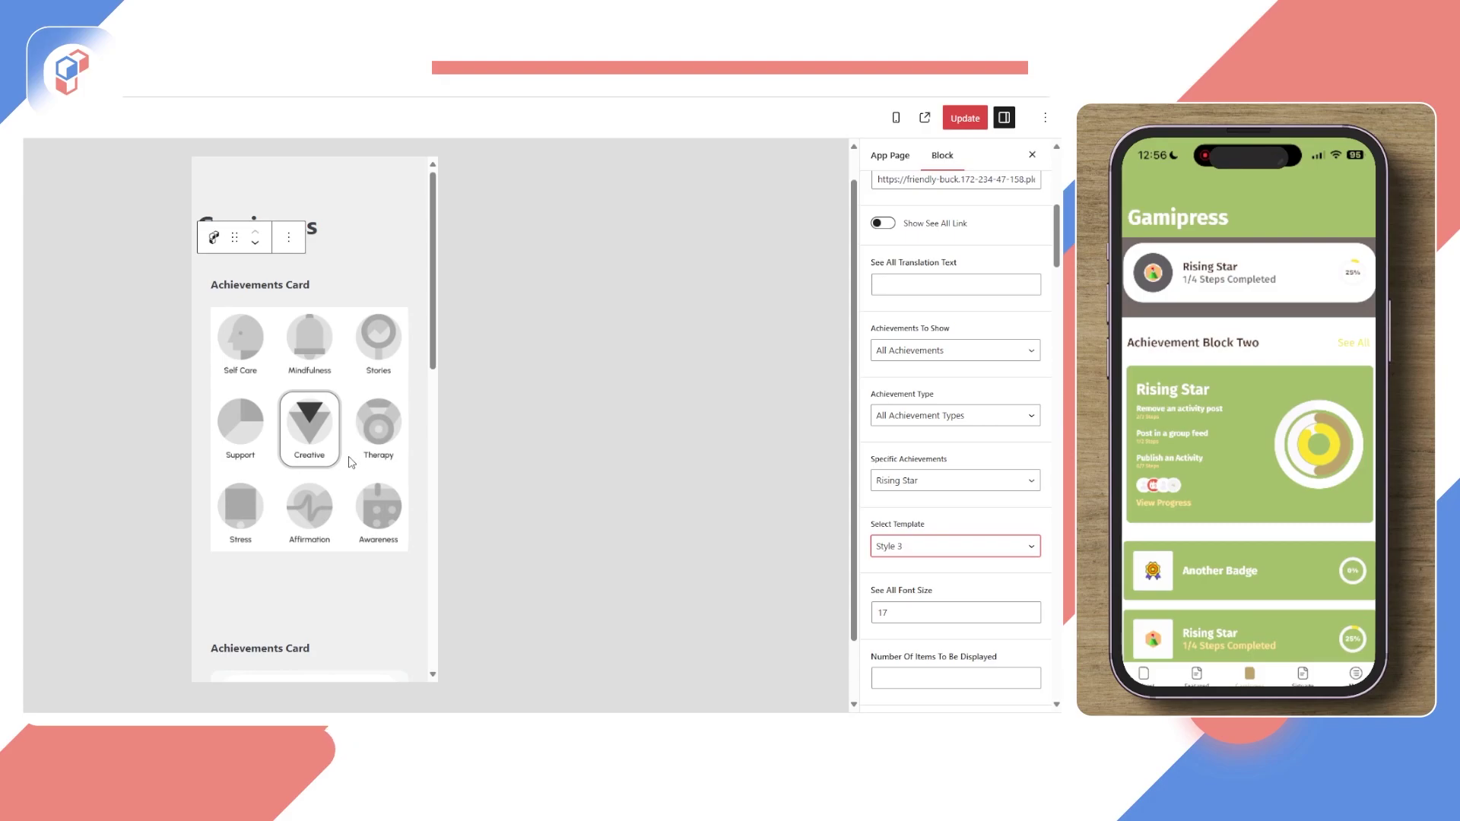
{"action": "scroll", "coordinate": [943, 578], "scroll_direction": "down", "scroll_amount": 8}
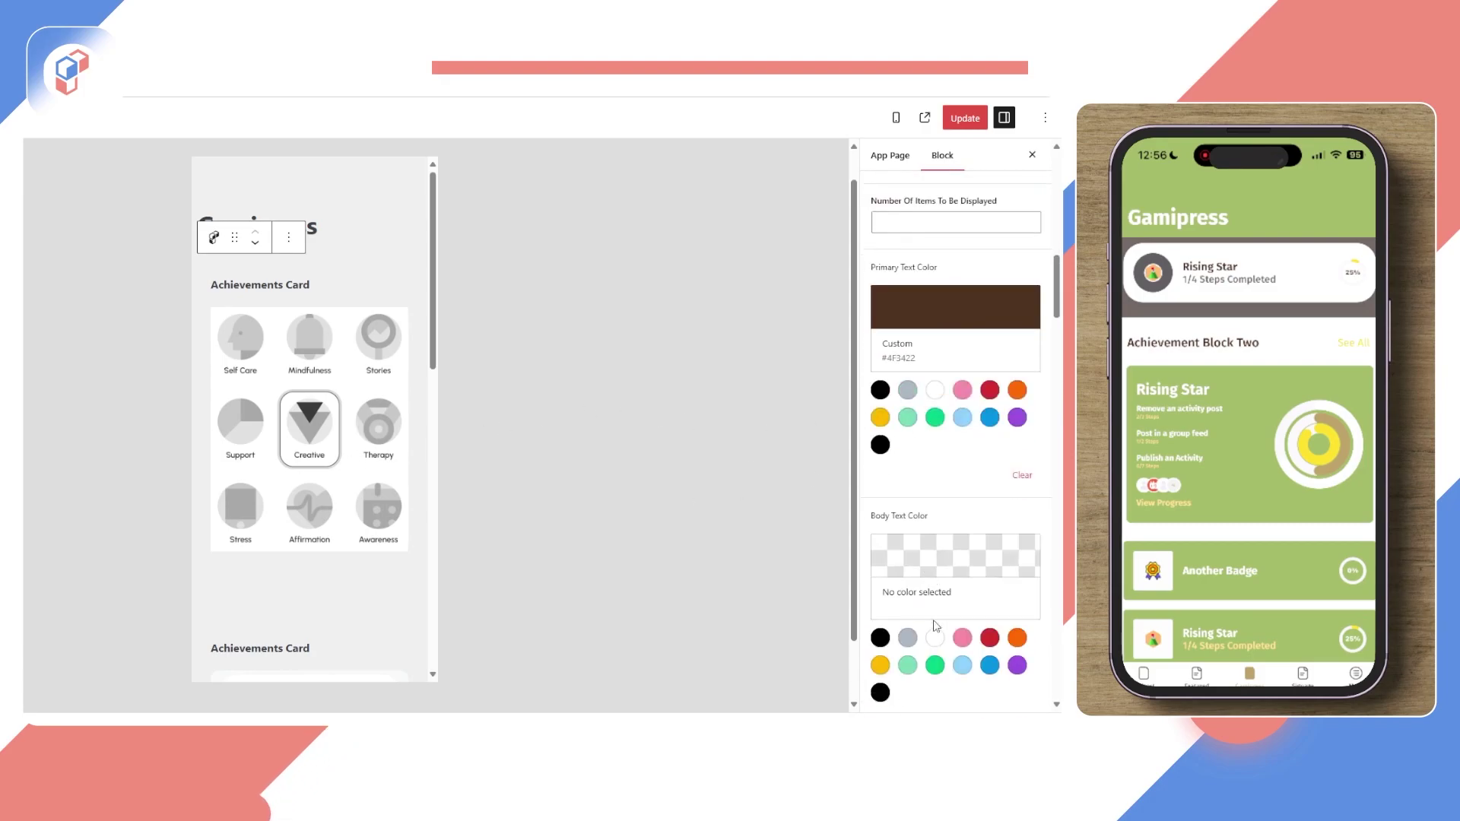
{"action": "scroll", "coordinate": [954, 548], "scroll_direction": "up", "scroll_amount": 10}
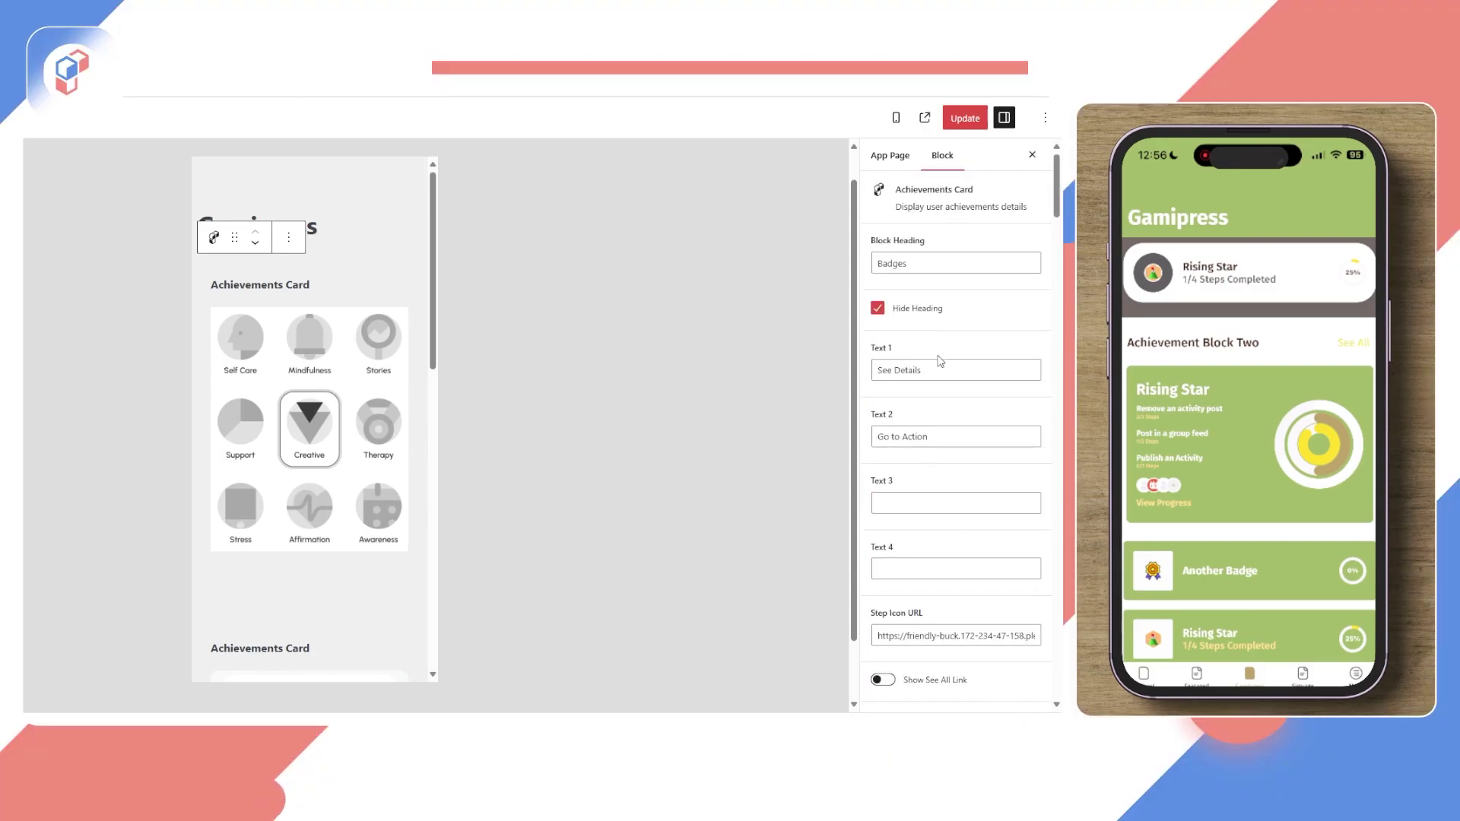
{"action": "scroll", "coordinate": [942, 594], "scroll_direction": "down", "scroll_amount": 2}
{"action": "scroll", "coordinate": [943, 595], "scroll_direction": "down", "scroll_amount": 1}
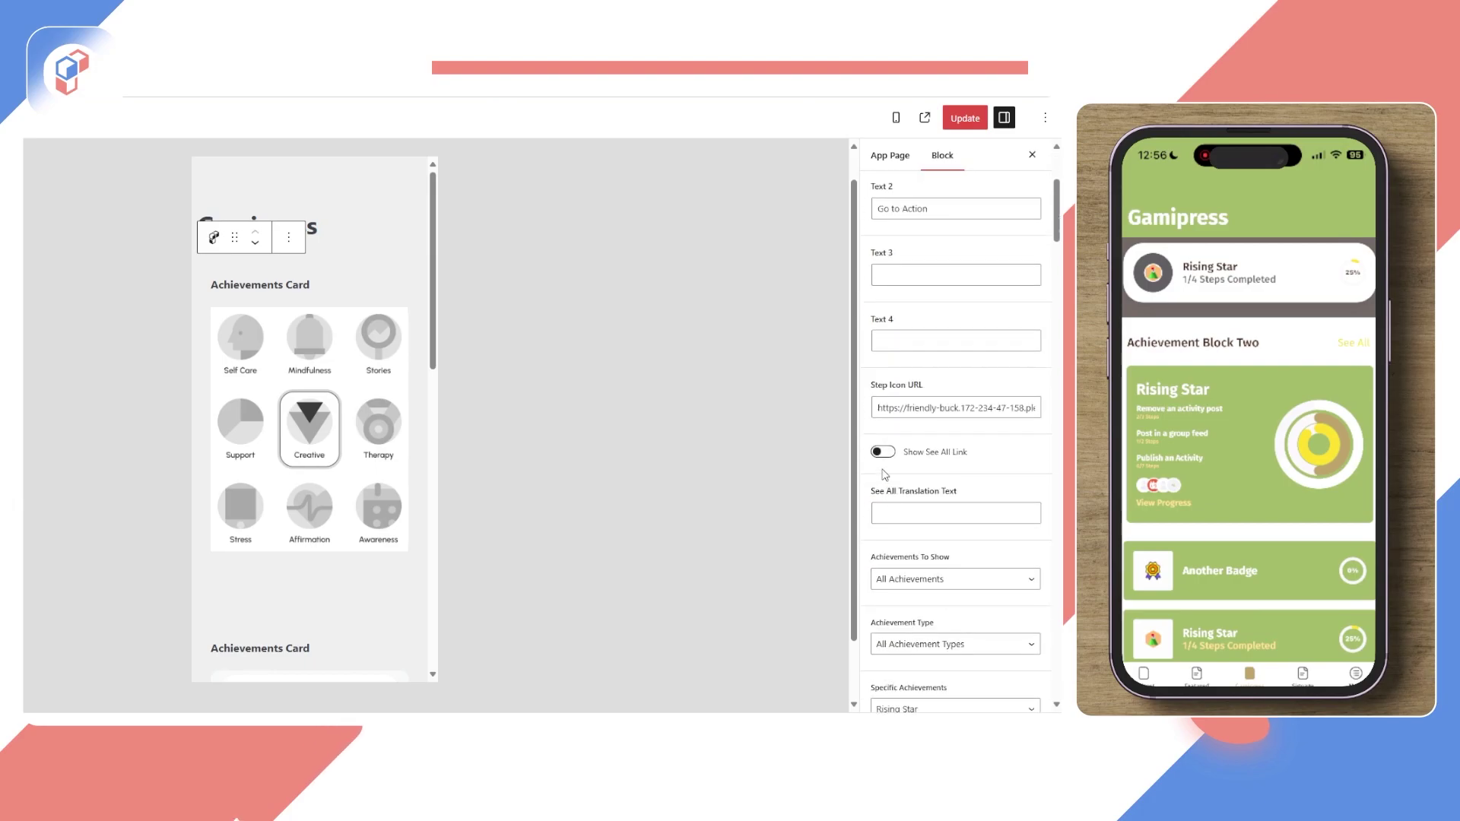
Step: Compare the Step Icon URL settings of the first Achievements Card and a lower one, then inspect the first card's full URL
{"action": "left_click", "coordinate": [918, 409]}
{"action": "scroll", "coordinate": [318, 600], "scroll_direction": "down", "scroll_amount": 5}
{"action": "left_click", "coordinate": [318, 600]}
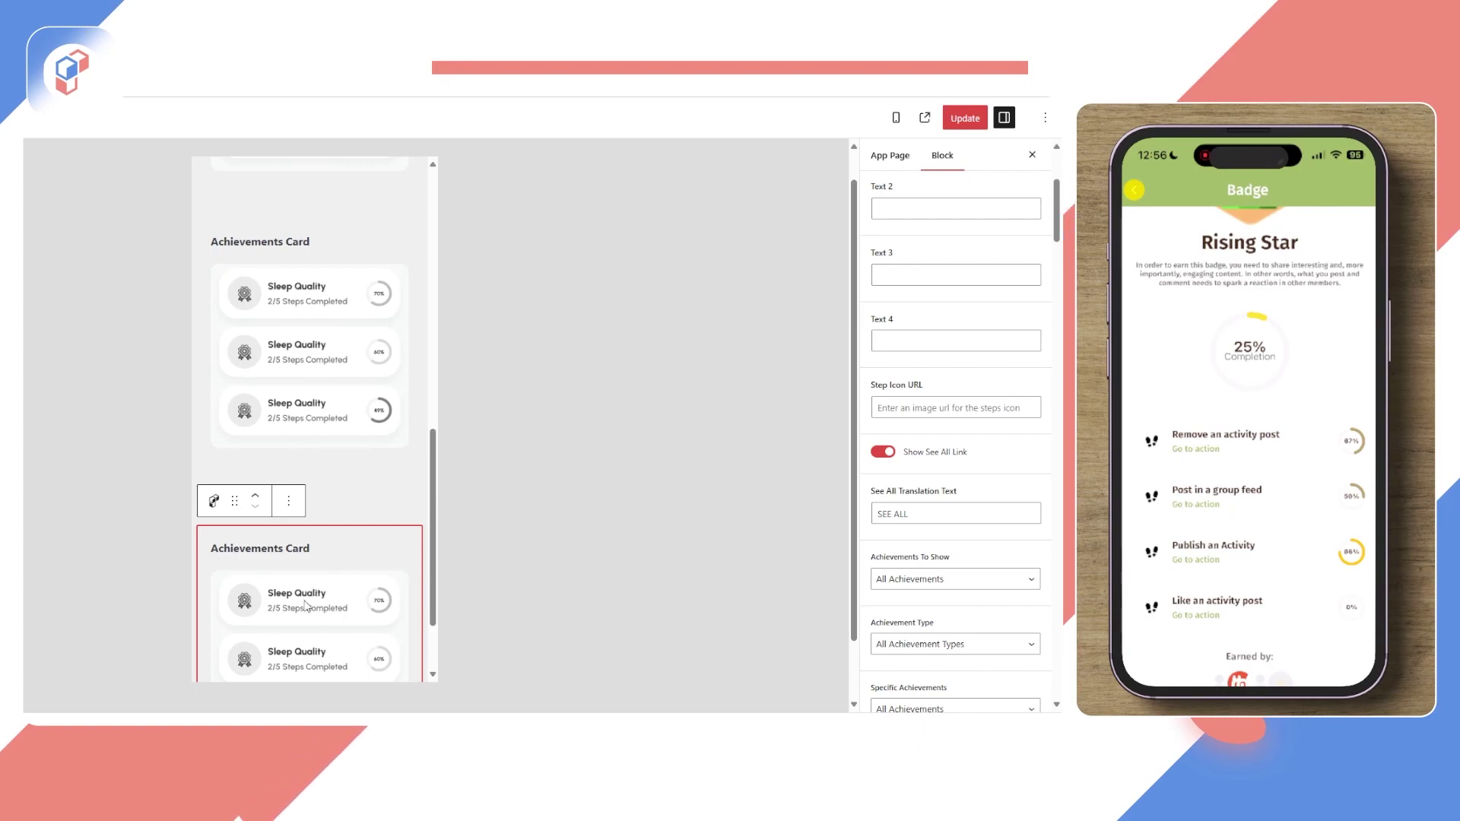
{"action": "scroll", "coordinate": [352, 402], "scroll_direction": "up", "scroll_amount": 5}
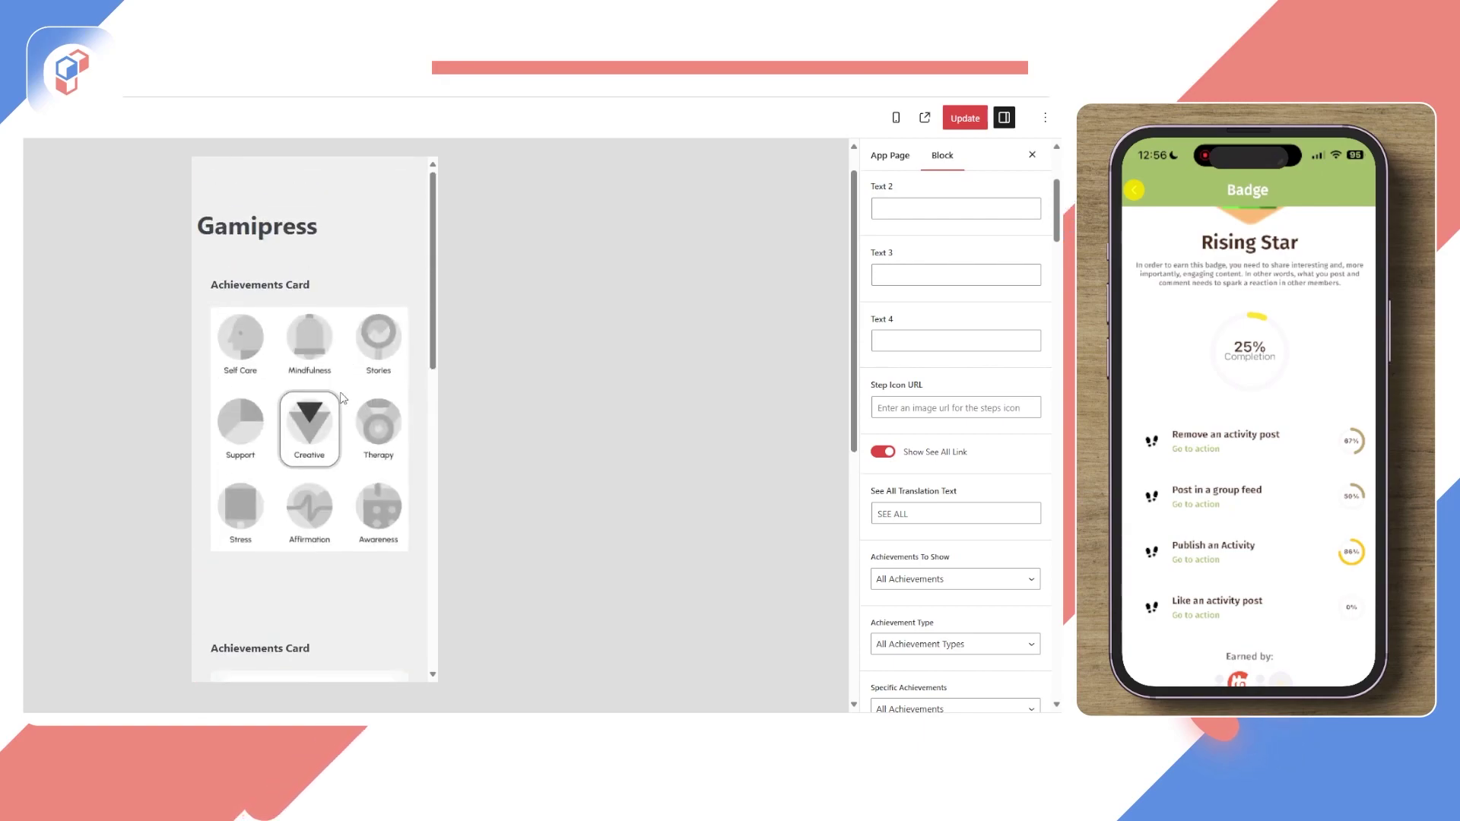
{"action": "left_click", "coordinate": [341, 400]}
{"action": "left_click", "coordinate": [903, 407]}
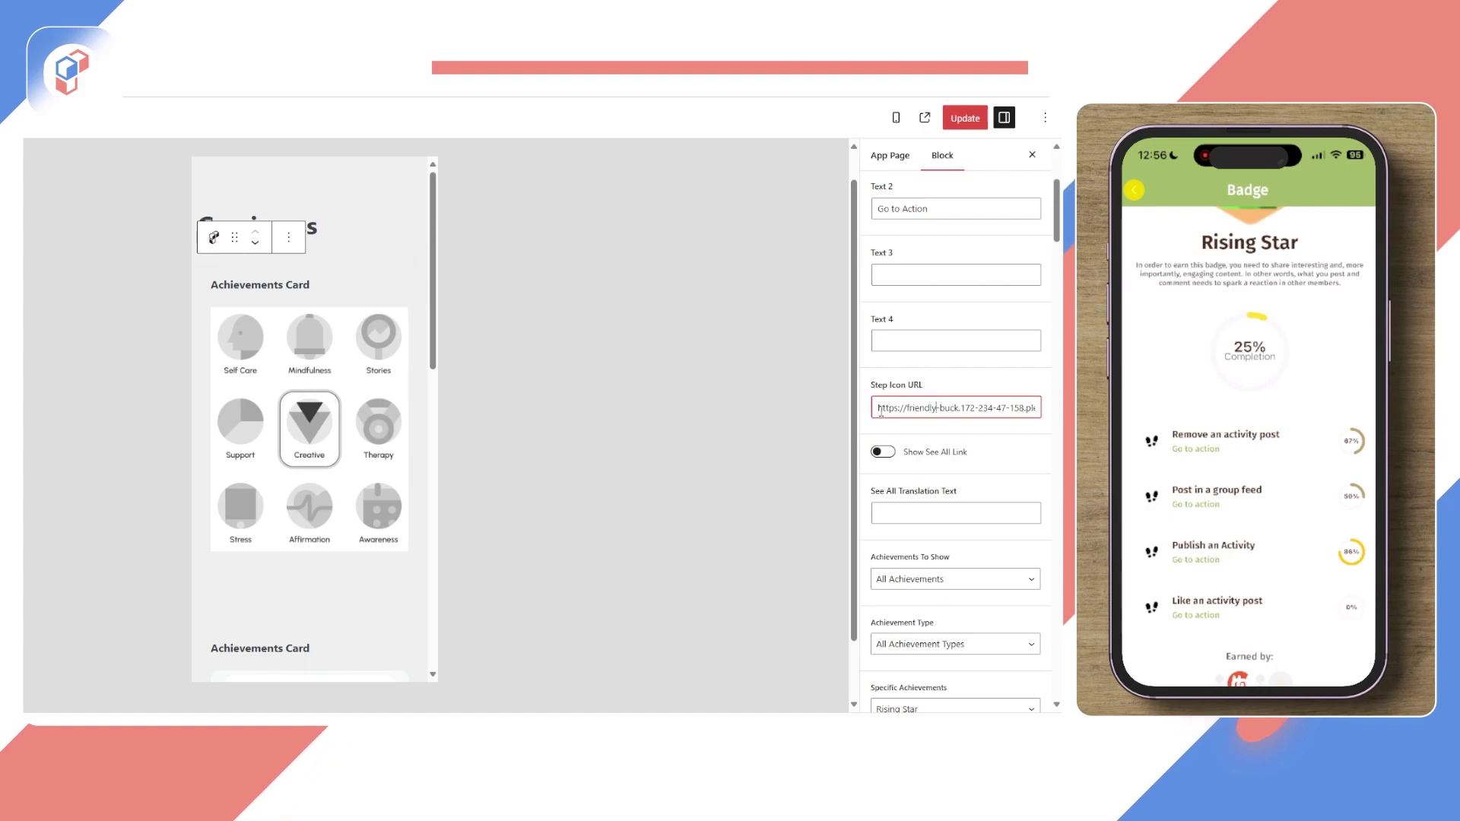
{"action": "left_click_drag", "start_coordinate": [879, 409], "coordinate": [1051, 422]}
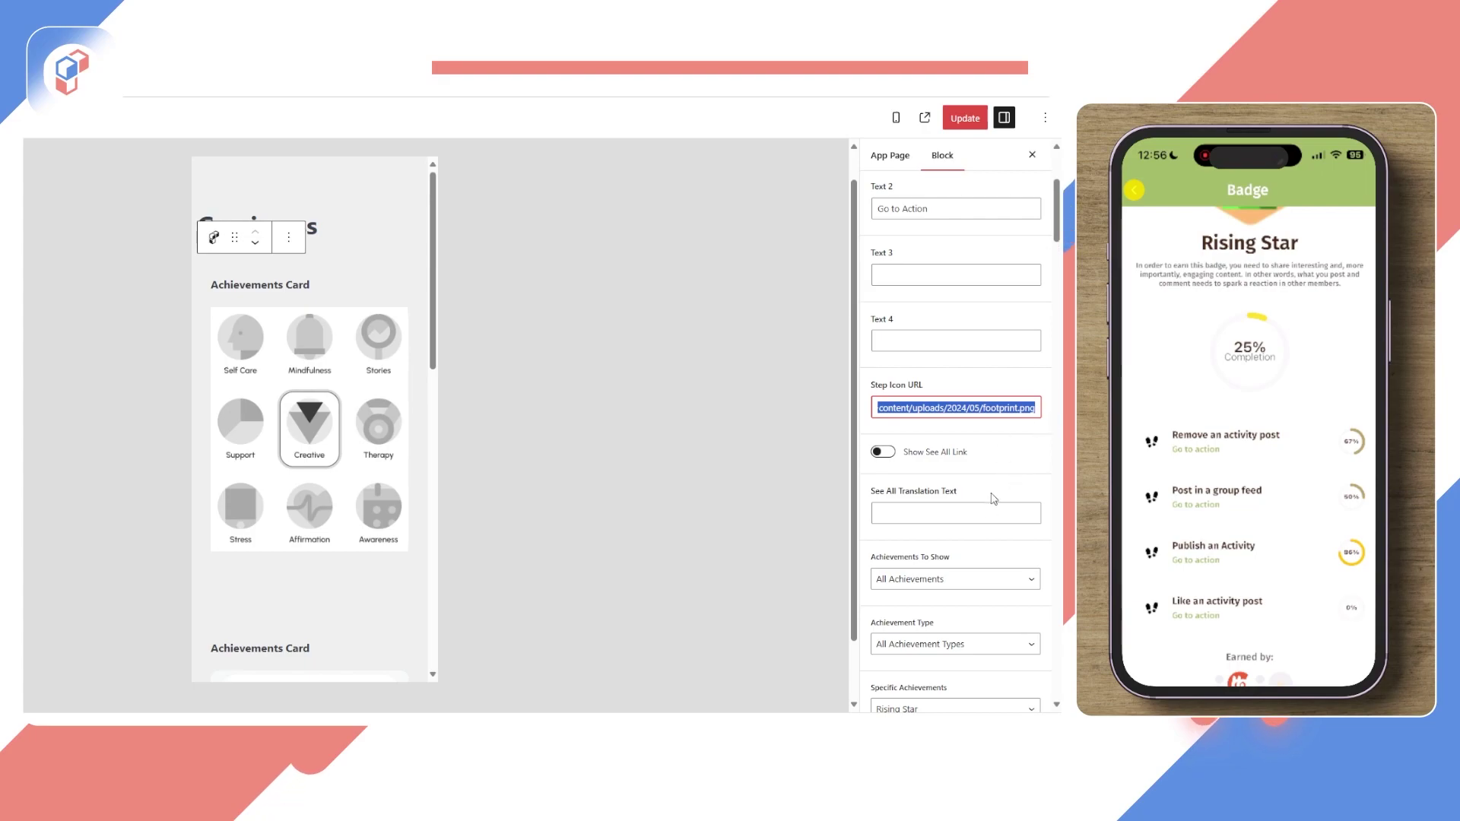
{"action": "scroll", "coordinate": [1022, 418], "scroll_direction": "up", "scroll_amount": 3}
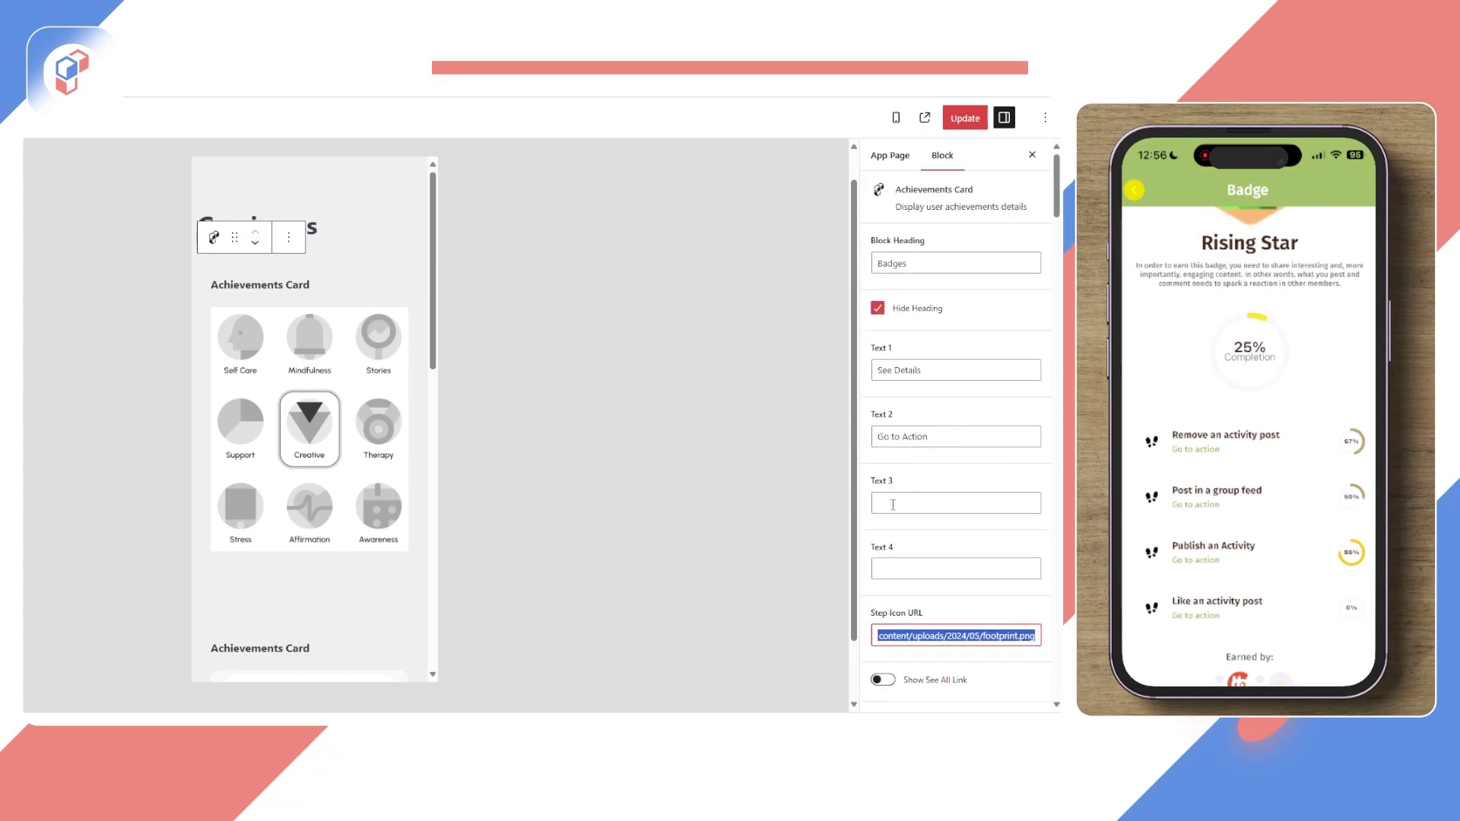
Step: Change the first Achievements Card's template from the grid layout to Style 2
{"action": "scroll", "coordinate": [922, 532], "scroll_direction": "down", "scroll_amount": 5}
{"action": "left_click", "coordinate": [954, 318]}
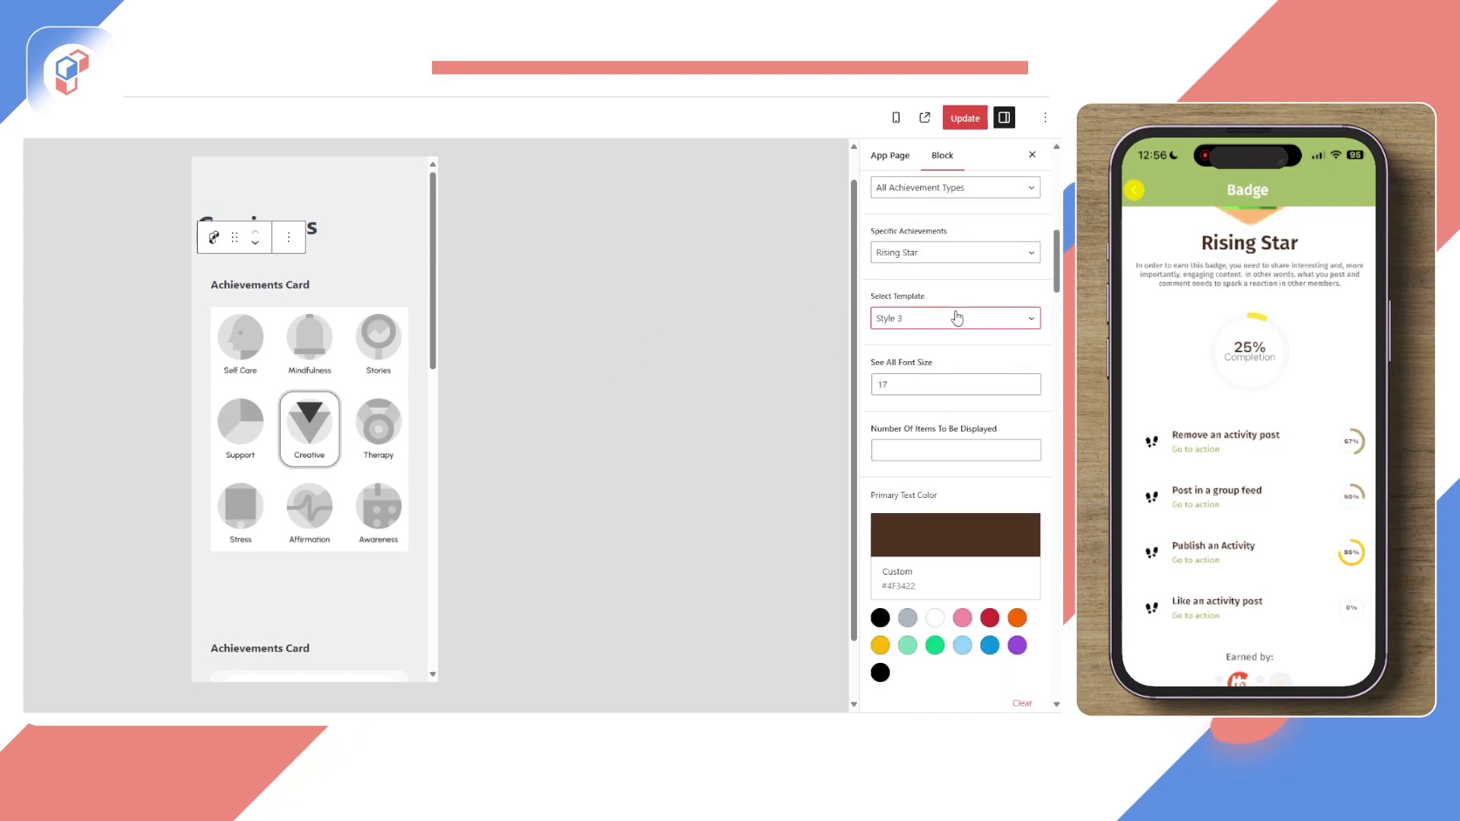
{"action": "left_click", "coordinate": [938, 350]}
{"action": "left_click", "coordinate": [381, 482]}
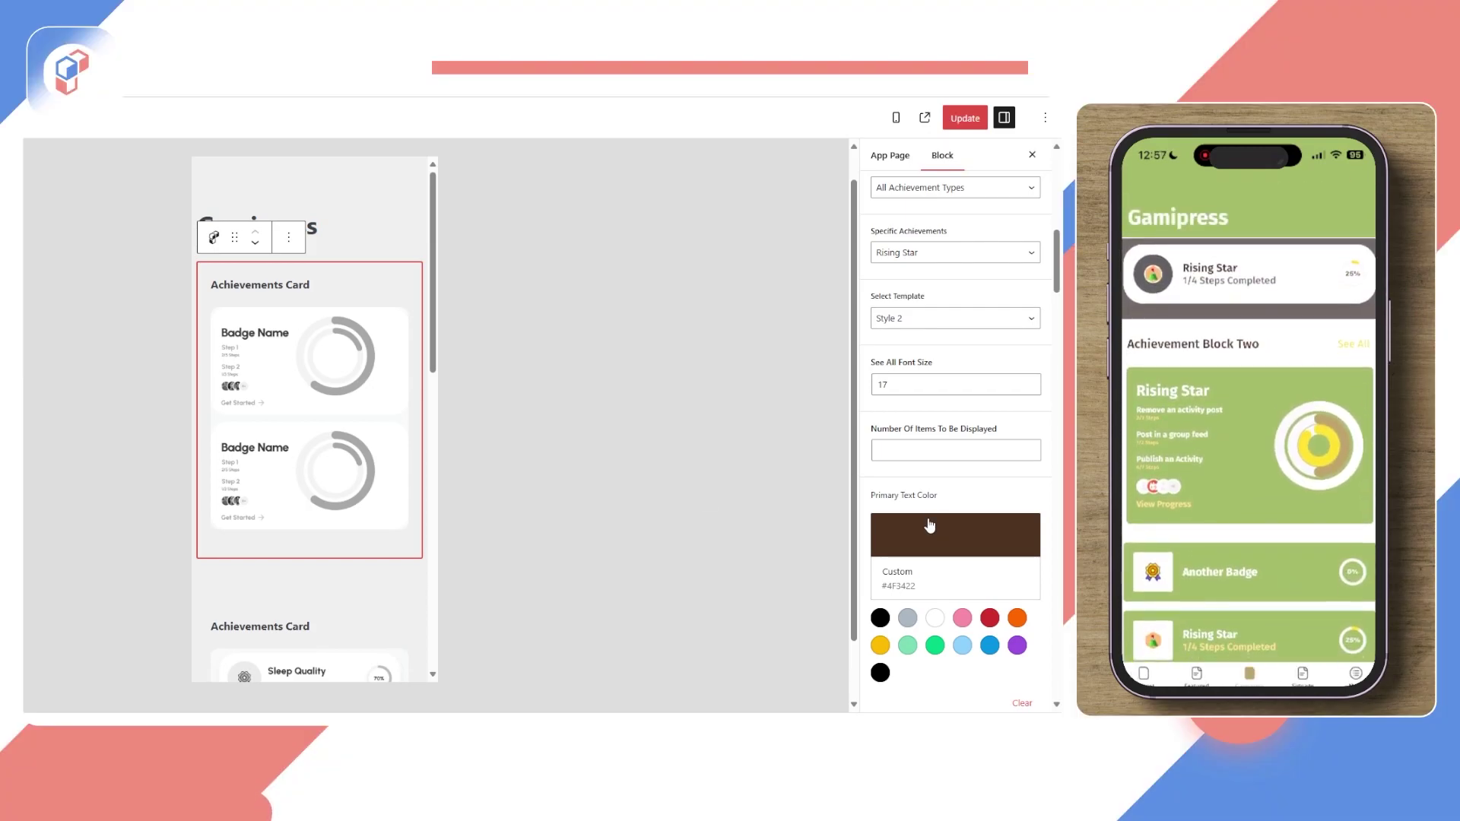
Step: Update the page with the new template and reselect the first Achievements Card in the preview
{"action": "left_click", "coordinate": [976, 122]}
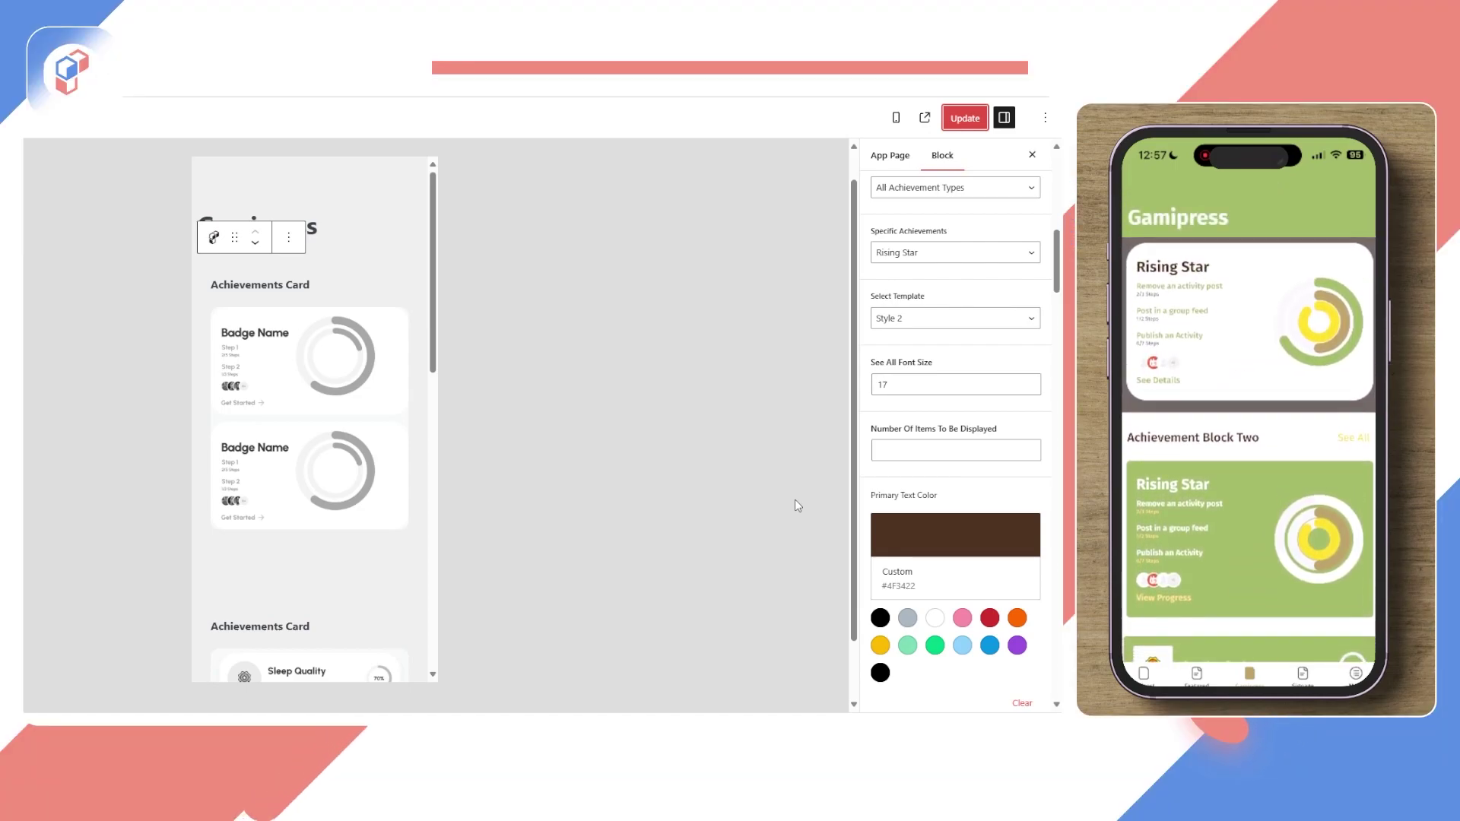
{"action": "left_click", "coordinate": [365, 422]}
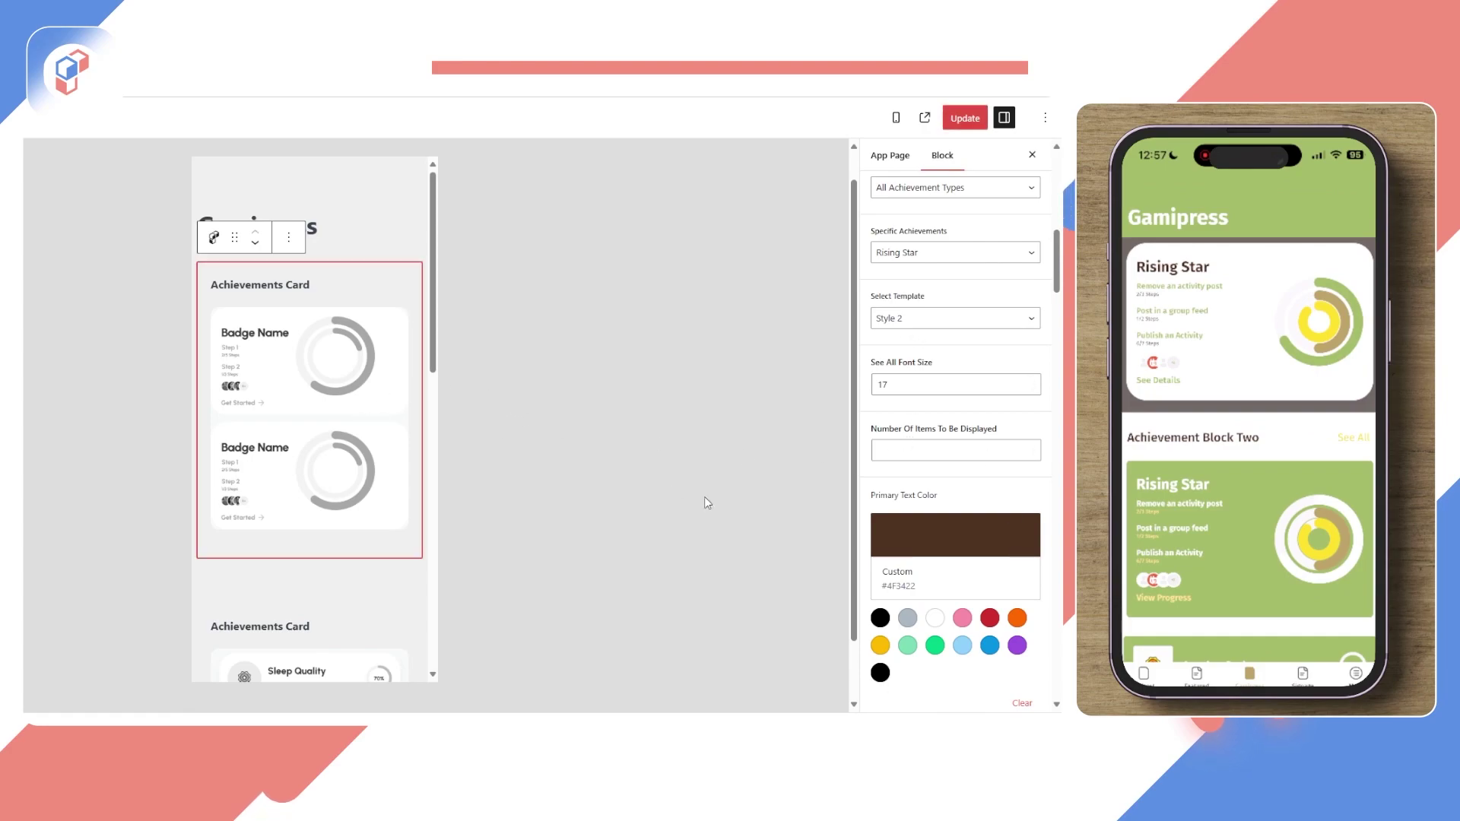
{"action": "left_click_drag", "start_coordinate": [430, 312], "coordinate": [428, 333]}
{"action": "left_click", "coordinate": [308, 446]}
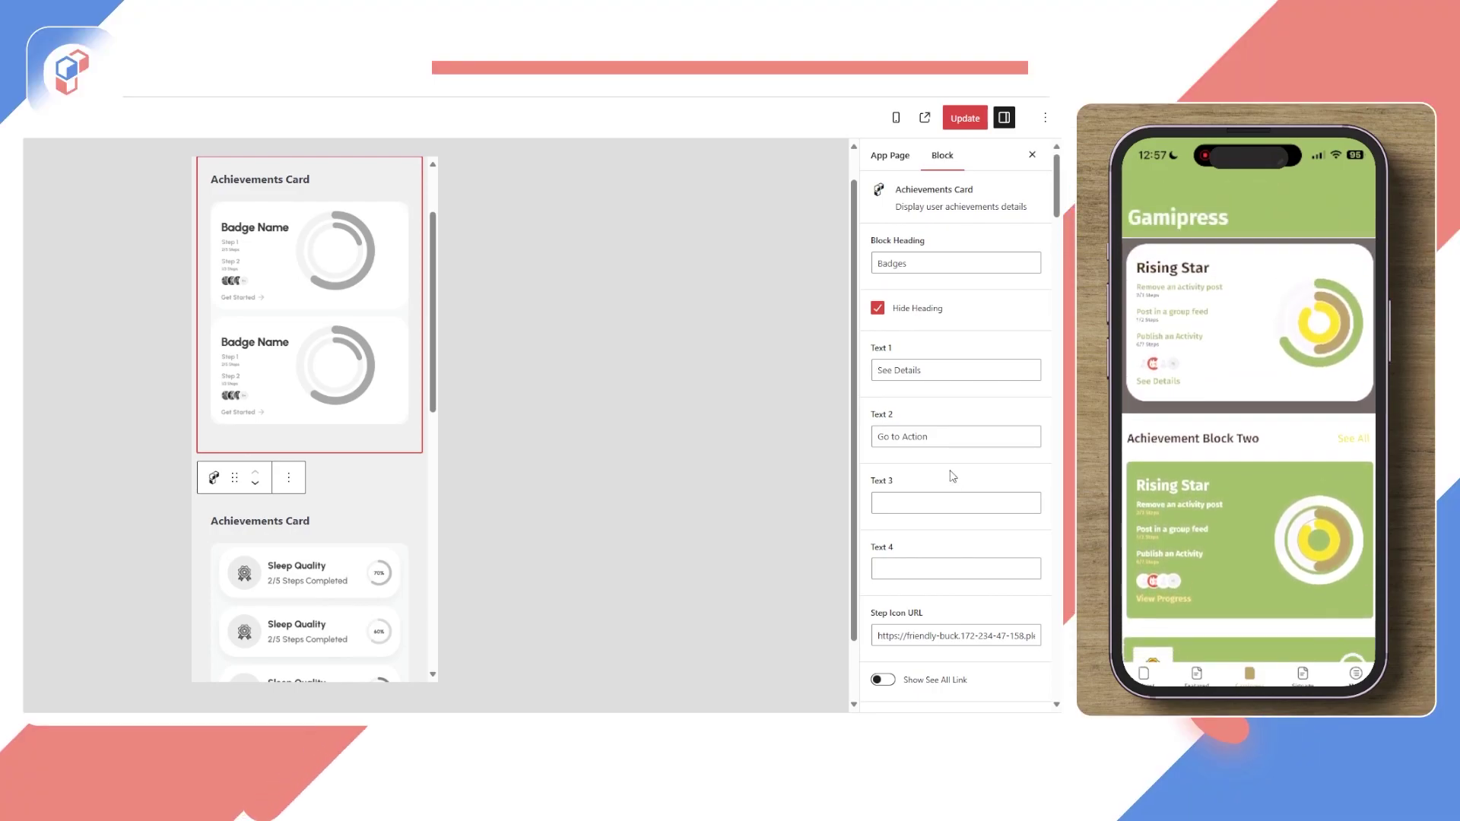
Step: Review the first Achievements Card's color settings, from primary text color to card background color, including its shadow and border options
{"action": "scroll", "coordinate": [965, 533], "scroll_direction": "down", "scroll_amount": 3}
{"action": "scroll", "coordinate": [975, 327], "scroll_direction": "down", "scroll_amount": 6}
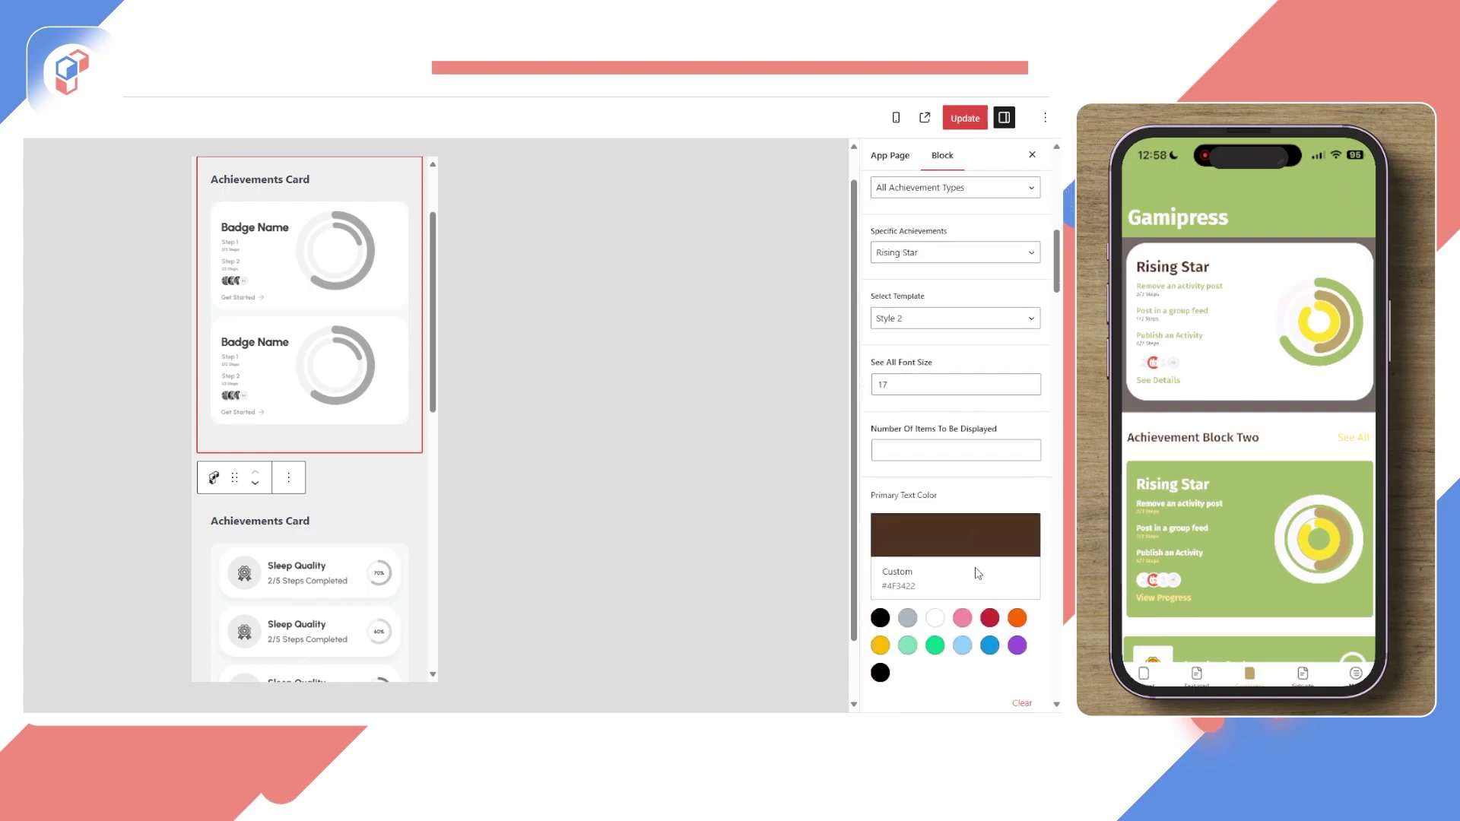
{"action": "scroll", "coordinate": [920, 365], "scroll_direction": "down", "scroll_amount": 3}
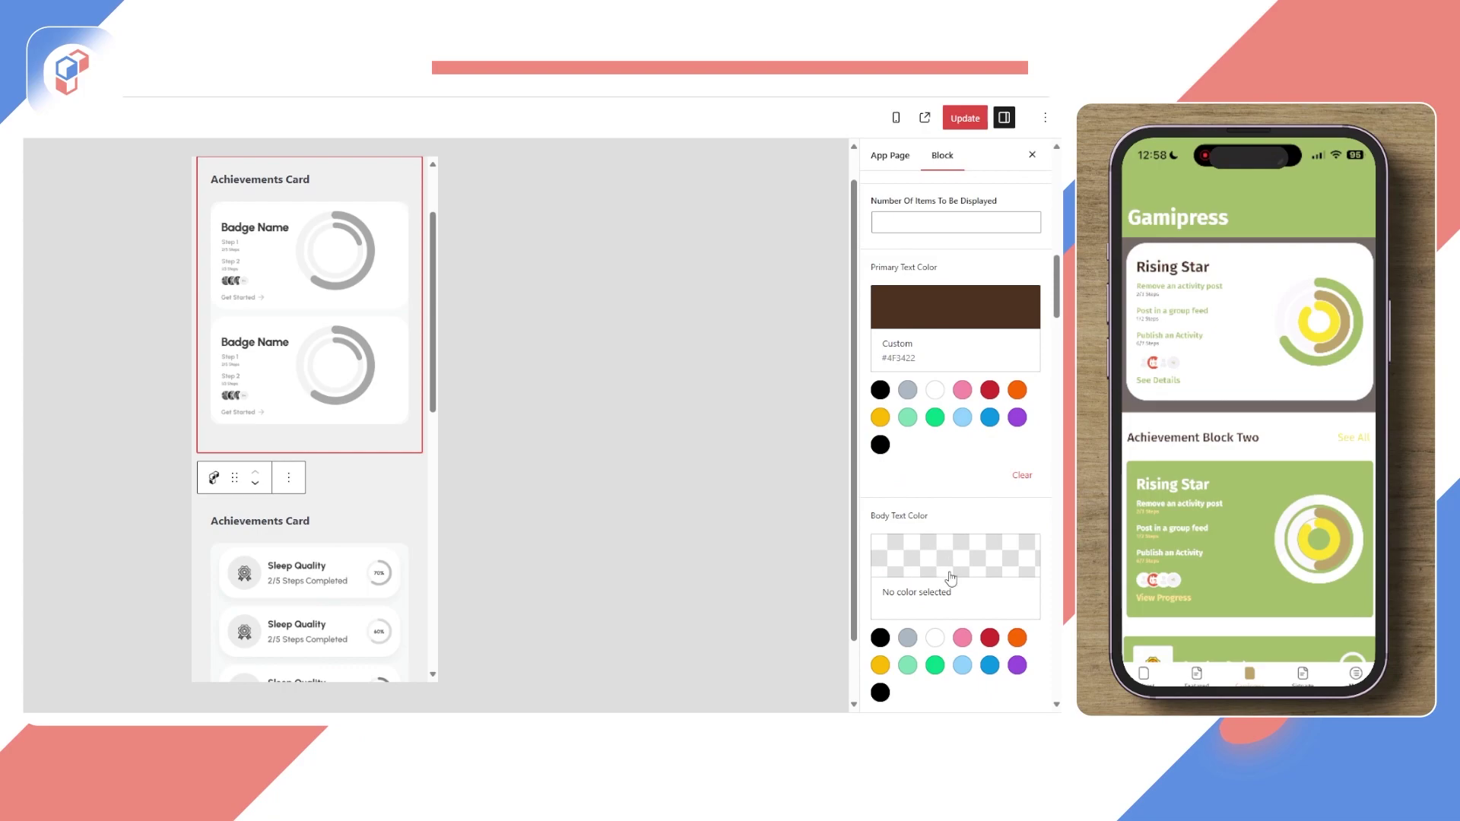
{"action": "scroll", "coordinate": [951, 578], "scroll_direction": "down", "scroll_amount": 3}
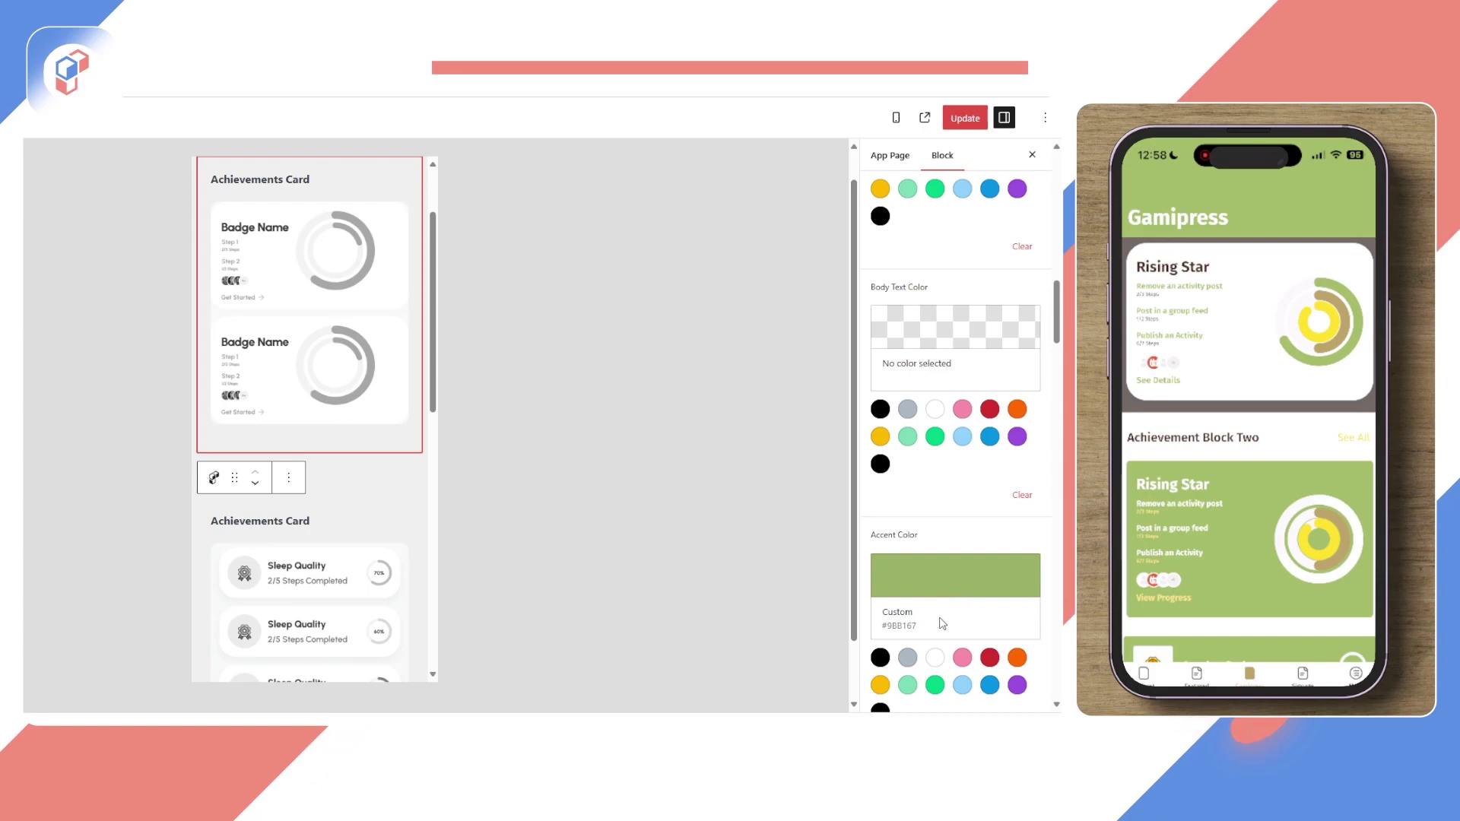
{"action": "scroll", "coordinate": [939, 630], "scroll_direction": "down", "scroll_amount": 5}
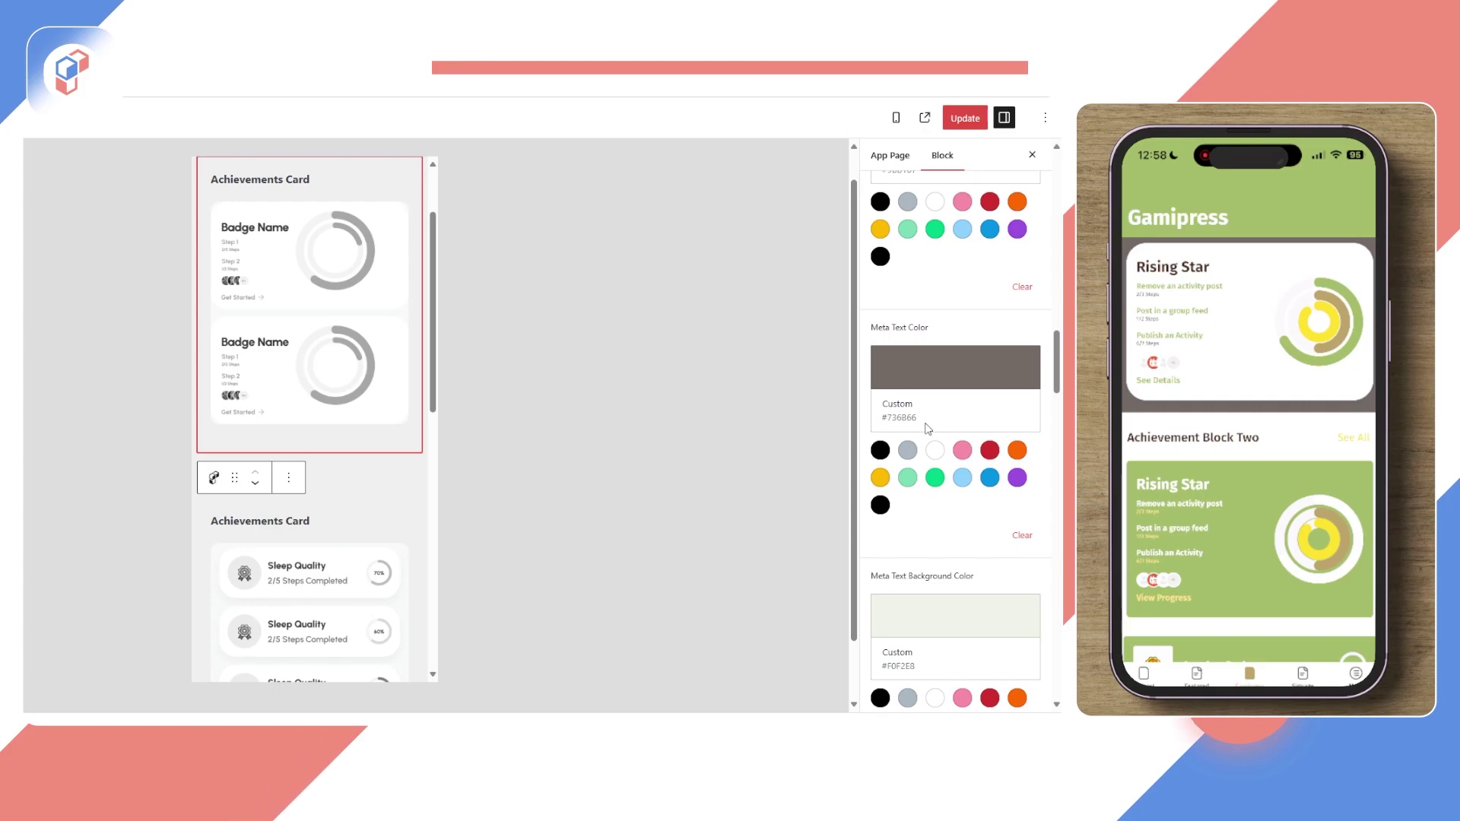
{"action": "scroll", "coordinate": [926, 425], "scroll_direction": "down", "scroll_amount": 3}
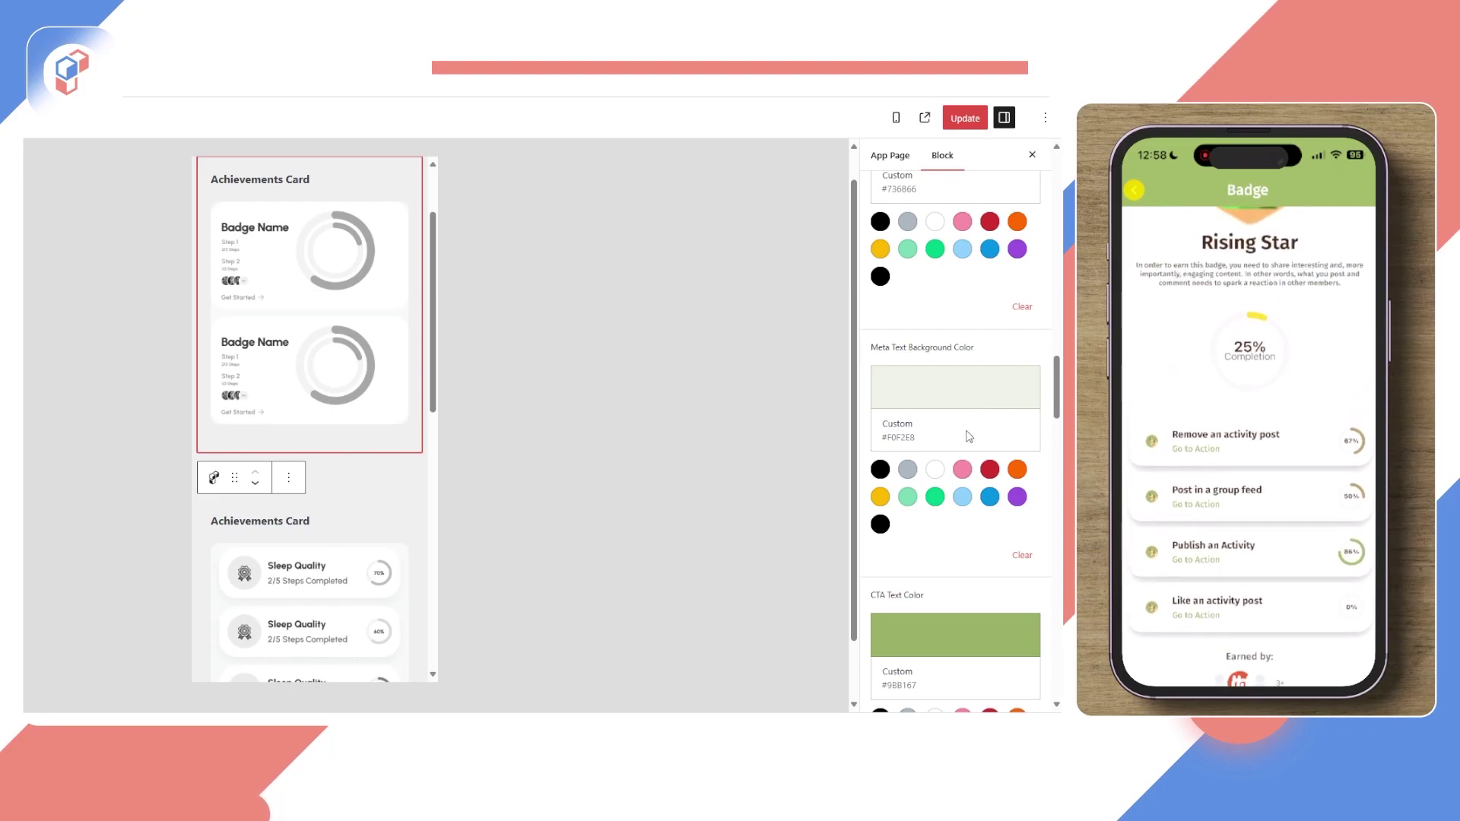
{"action": "scroll", "coordinate": [960, 641], "scroll_direction": "down", "scroll_amount": 8}
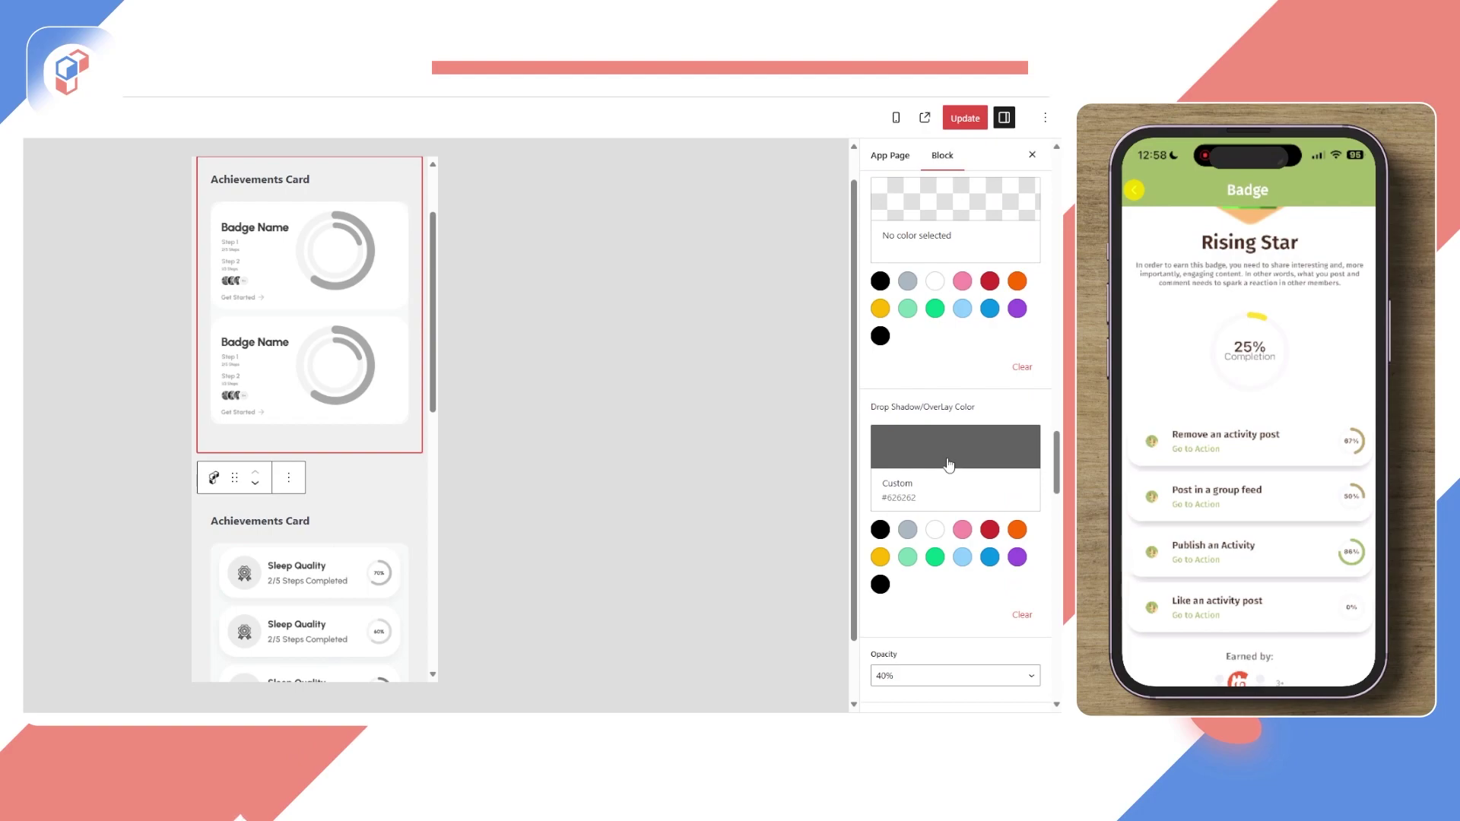
{"action": "scroll", "coordinate": [959, 451], "scroll_direction": "up", "scroll_amount": 3}
{"action": "scroll", "coordinate": [951, 547], "scroll_direction": "down", "scroll_amount": 3}
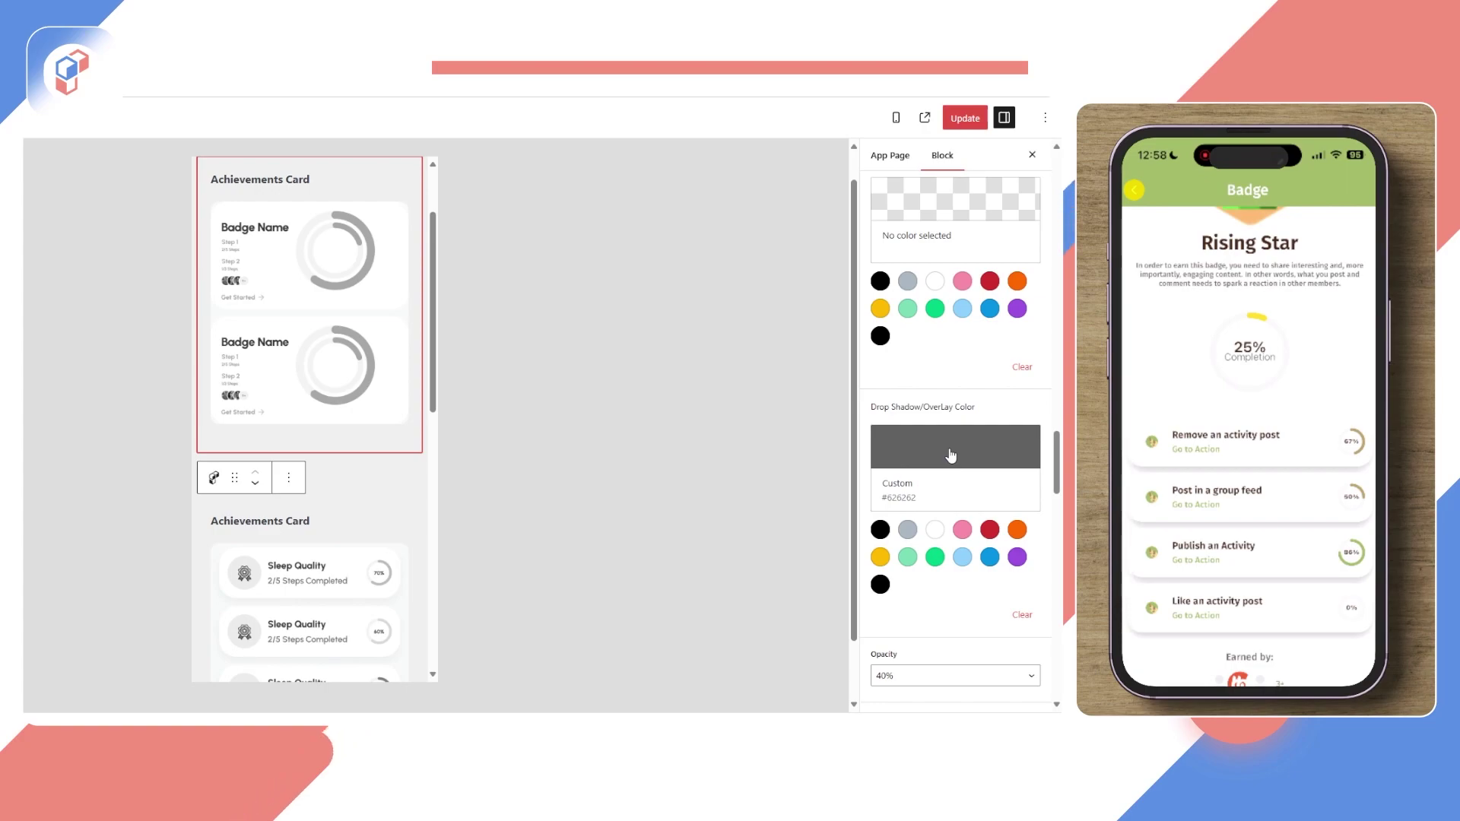
{"action": "left_click_drag", "start_coordinate": [1055, 458], "coordinate": [1055, 511]}
{"action": "scroll", "coordinate": [943, 442], "scroll_direction": "up", "scroll_amount": 3}
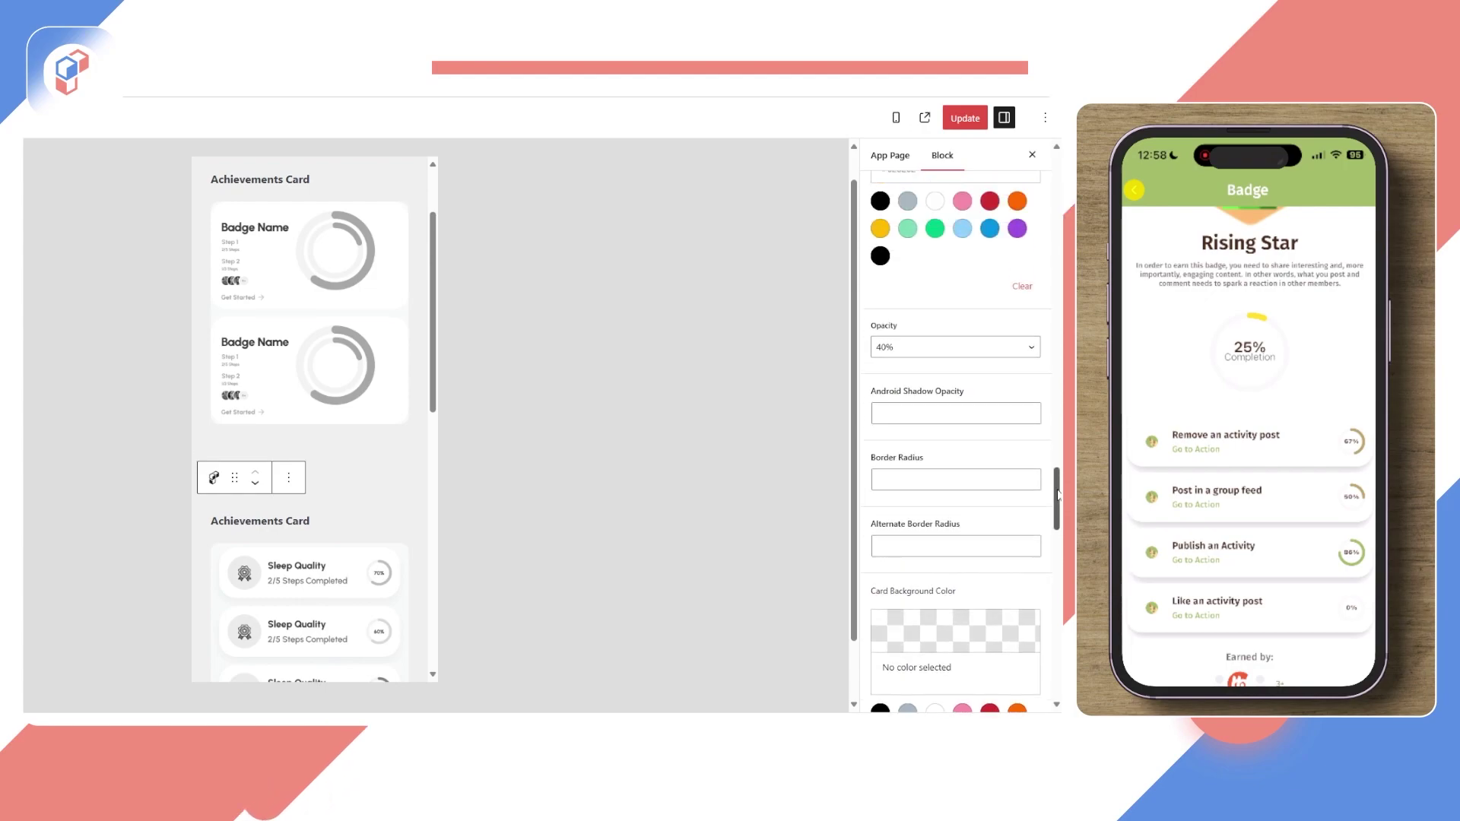
Step: Try a border radius of 6 on the first Achievements Card with a page update, and clear the value again
{"action": "left_click", "coordinate": [906, 397]}
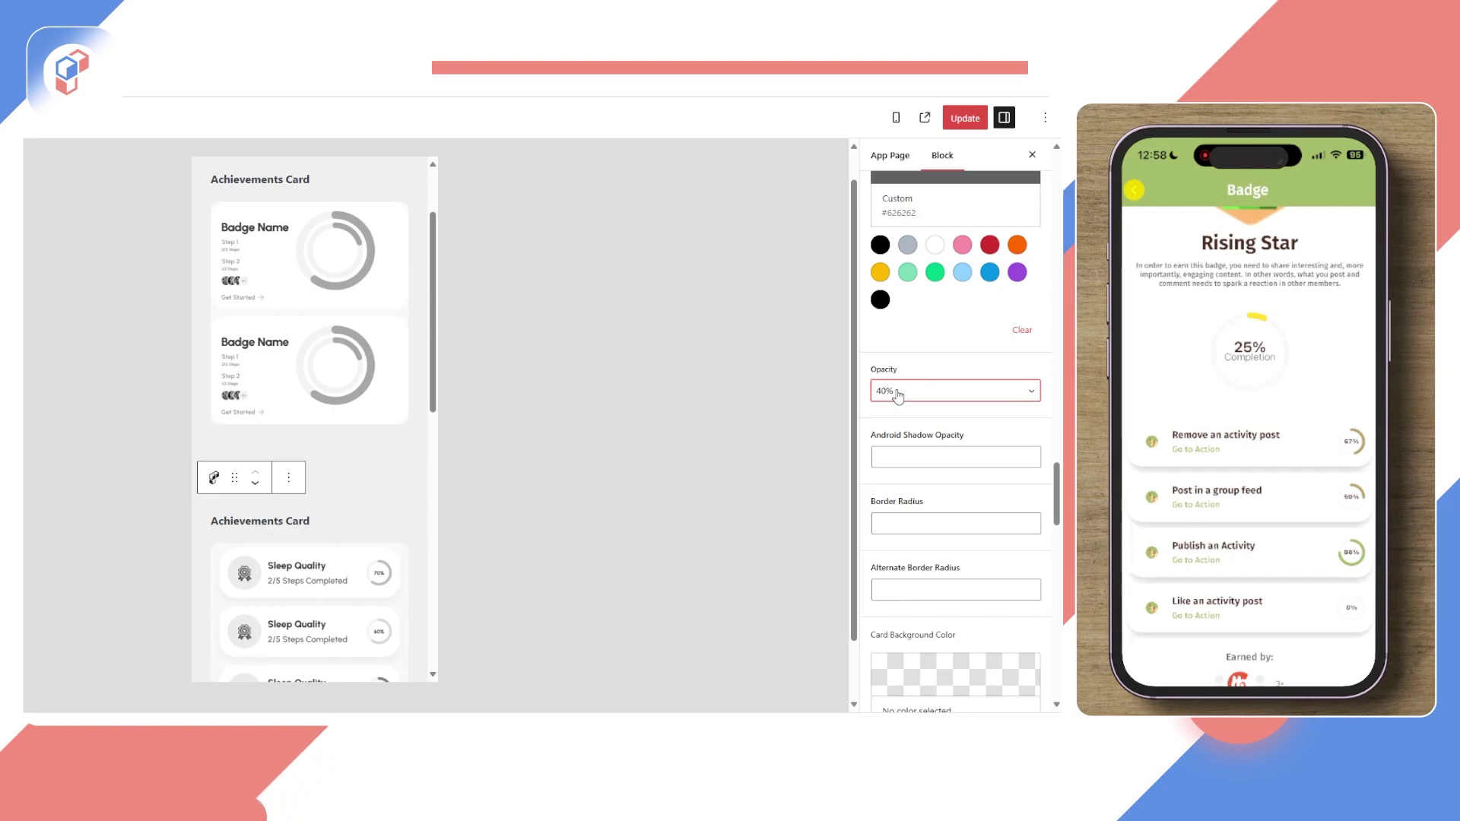
{"action": "left_click", "coordinate": [923, 463]}
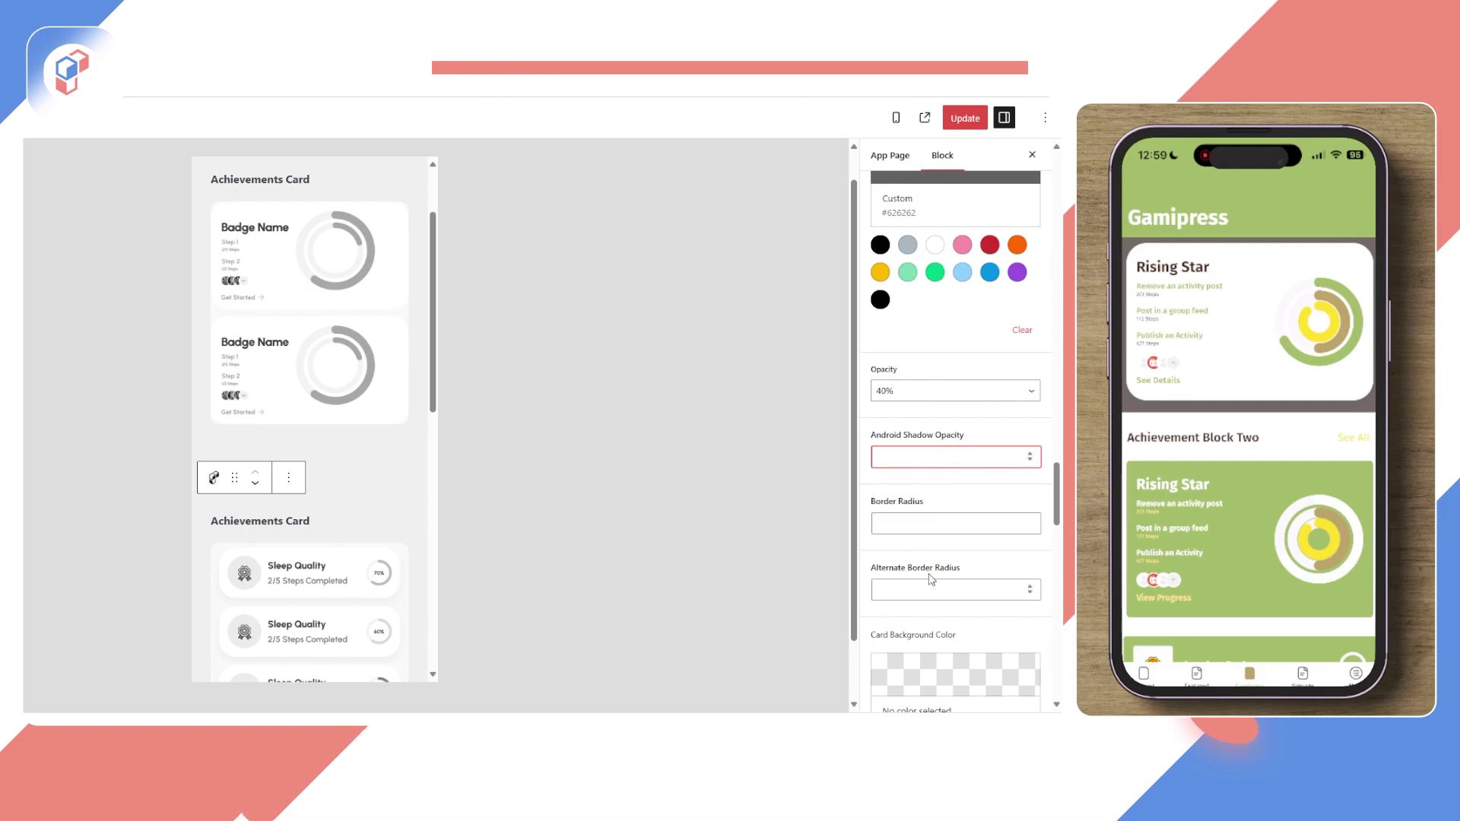
{"action": "left_click", "coordinate": [970, 526]}
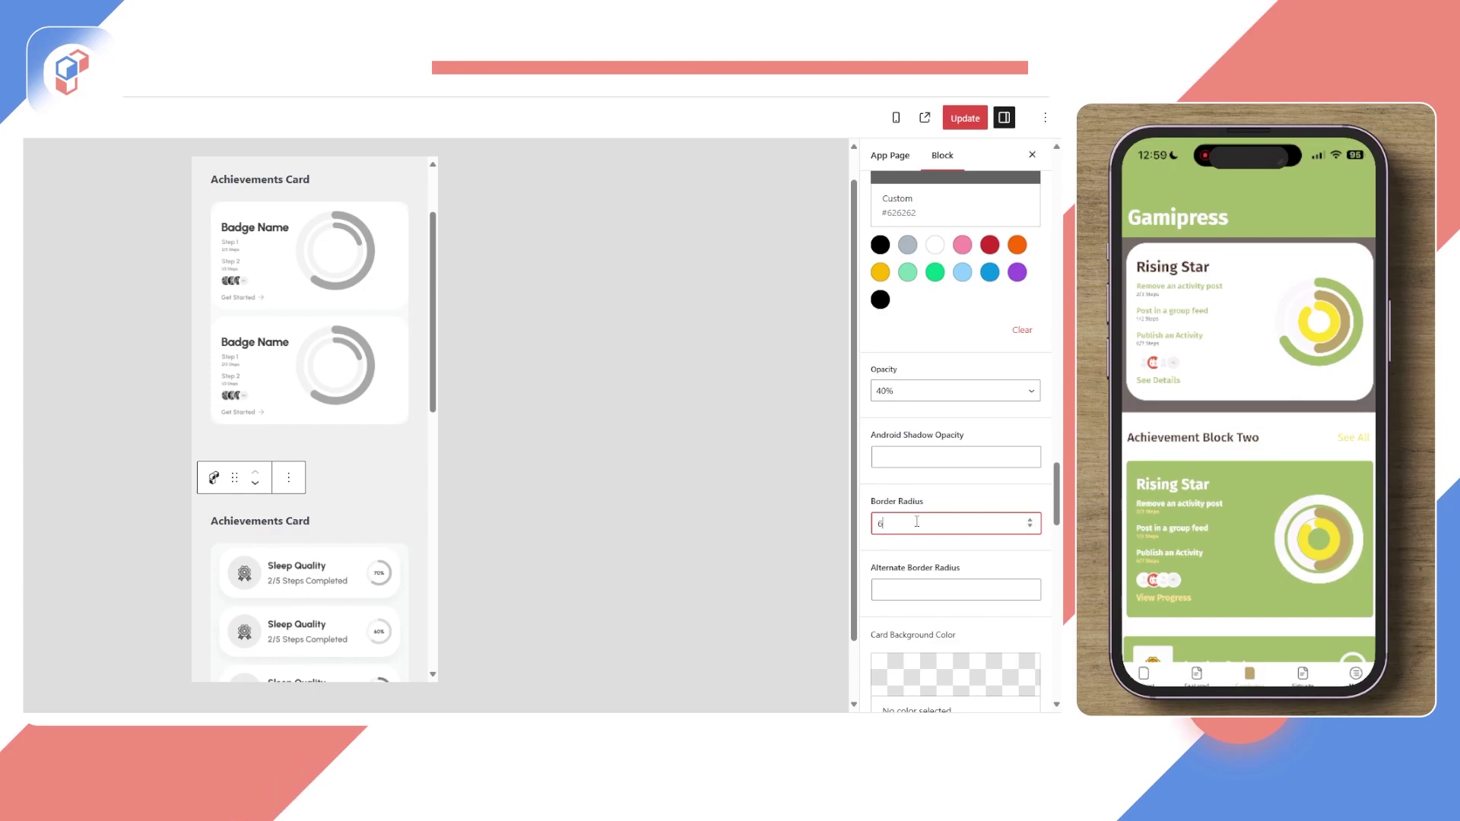
{"action": "left_click", "coordinate": [964, 118]}
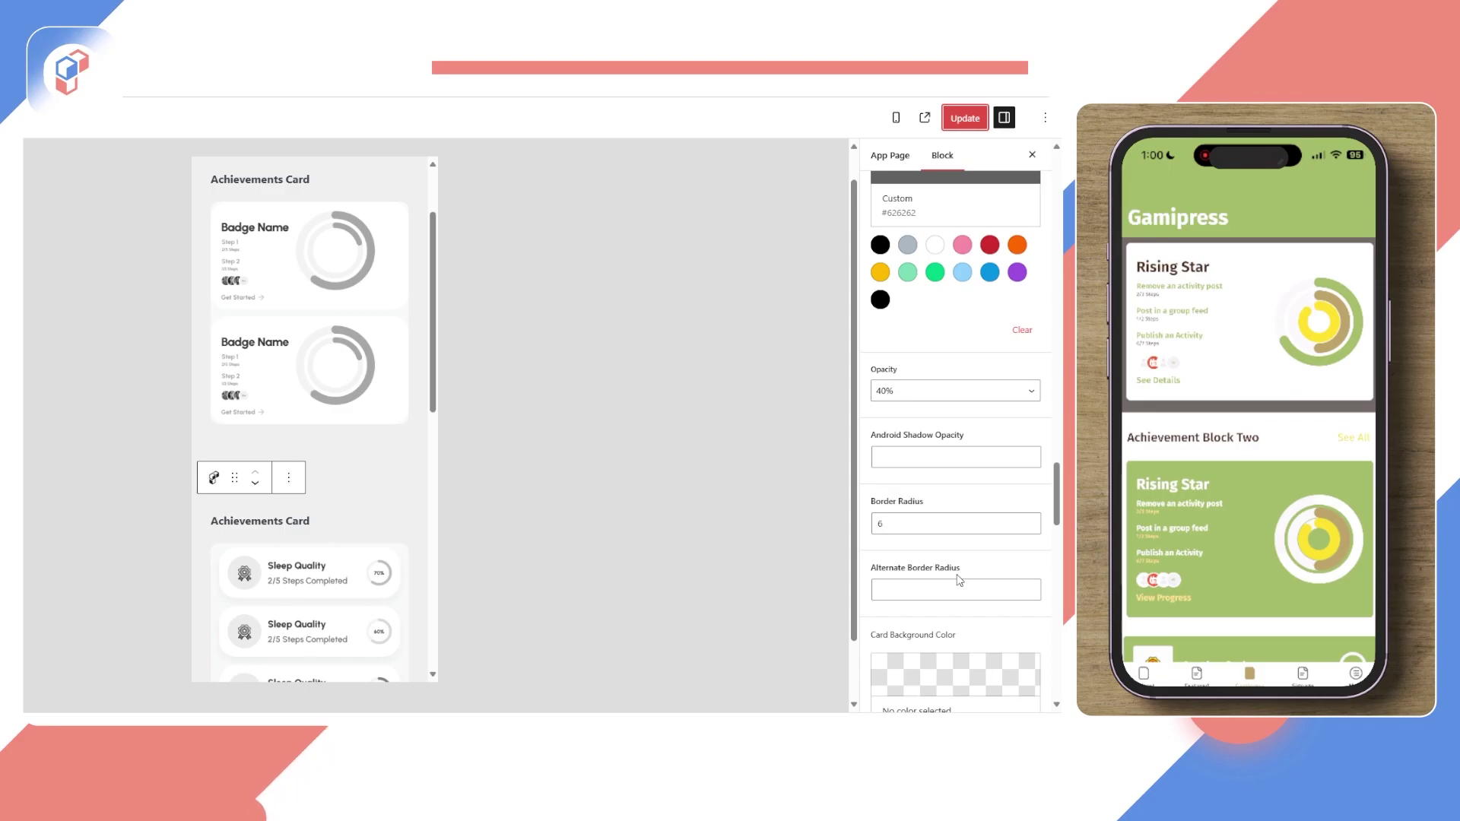
{"action": "left_click", "coordinate": [947, 524]}
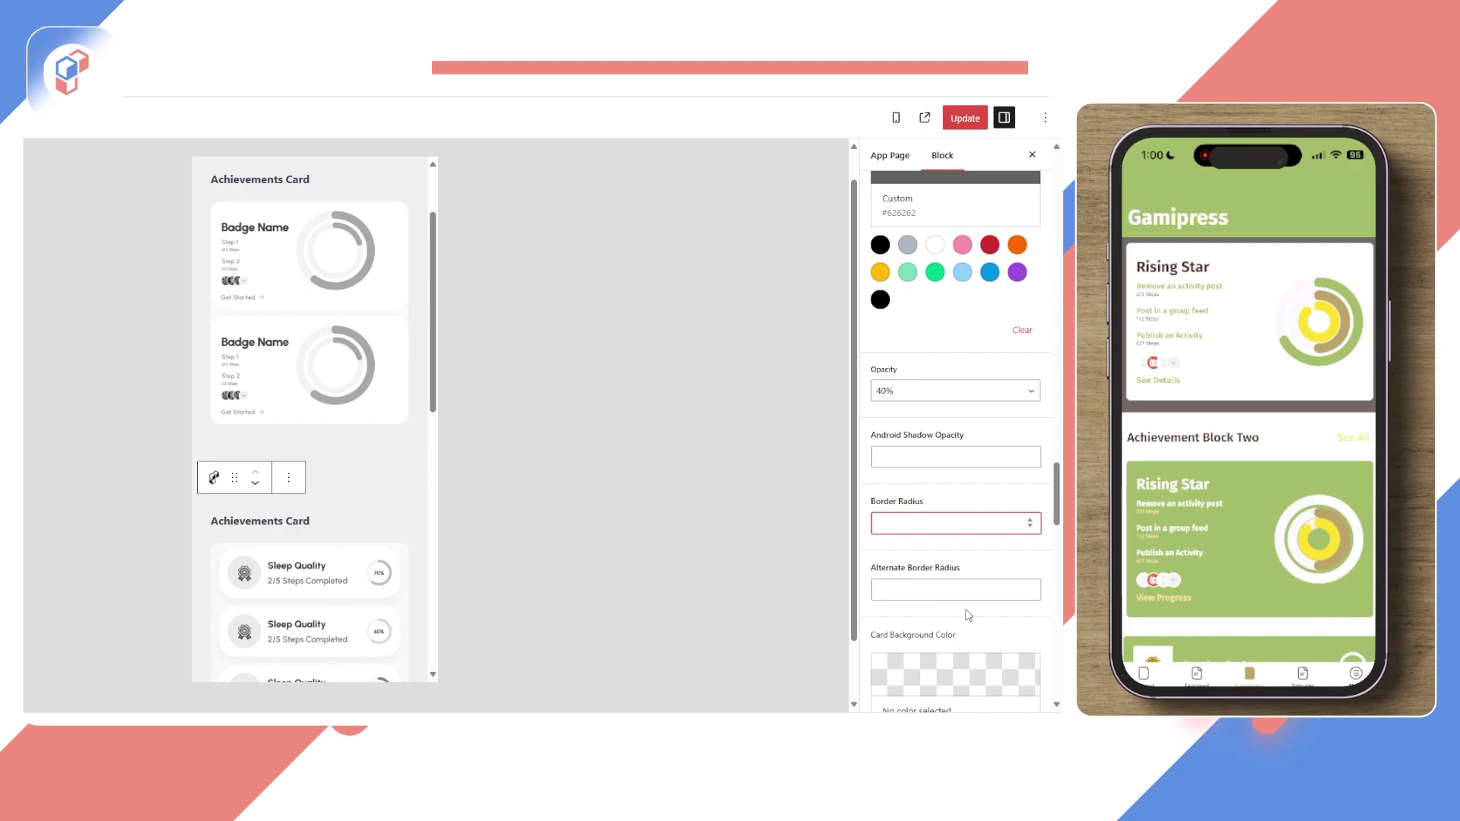
Step: Set the first Achievements Card's card background color to Vivid purple and update the page
{"action": "left_click_drag", "start_coordinate": [1055, 506], "coordinate": [1053, 532]}
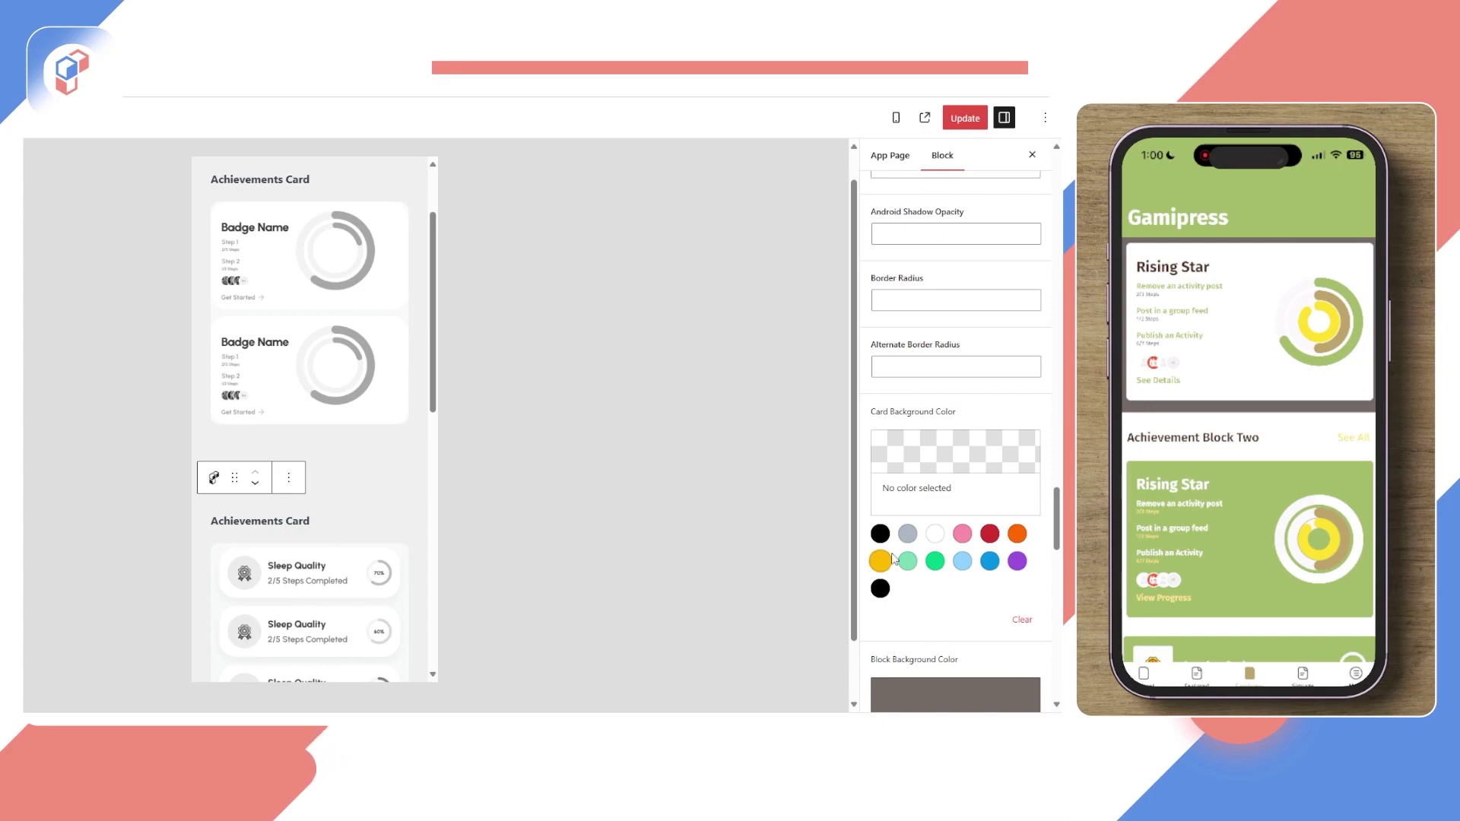
{"action": "left_click", "coordinate": [1017, 561]}
{"action": "left_click", "coordinate": [967, 120]}
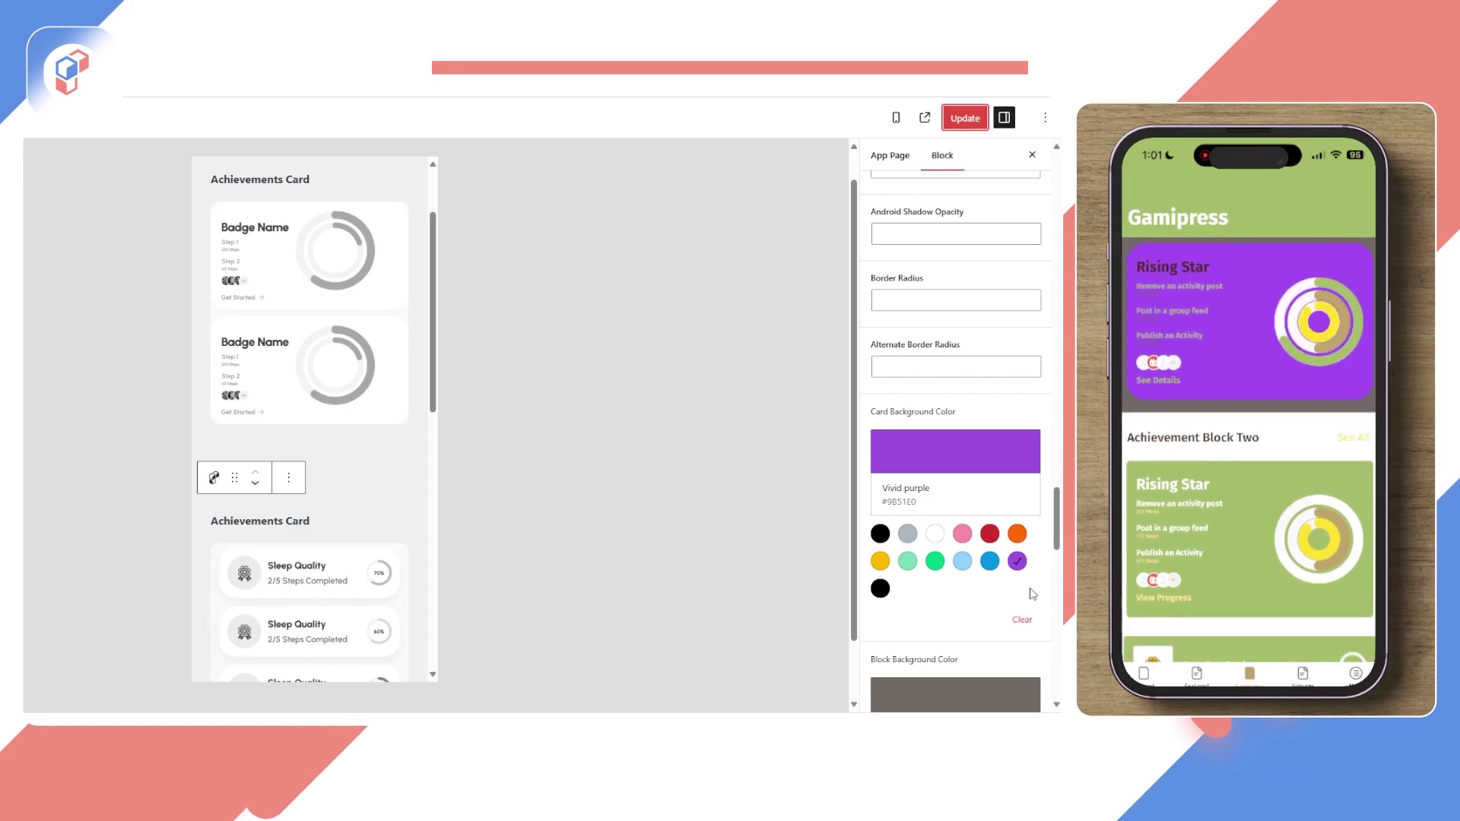
Step: Set the first Achievements Card's block background color to Luminous vivid orange and update the page
{"action": "scroll", "coordinate": [1031, 594], "scroll_direction": "down", "scroll_amount": 3}
{"action": "left_click", "coordinate": [954, 506]}
{"action": "double_click", "coordinate": [929, 453]}
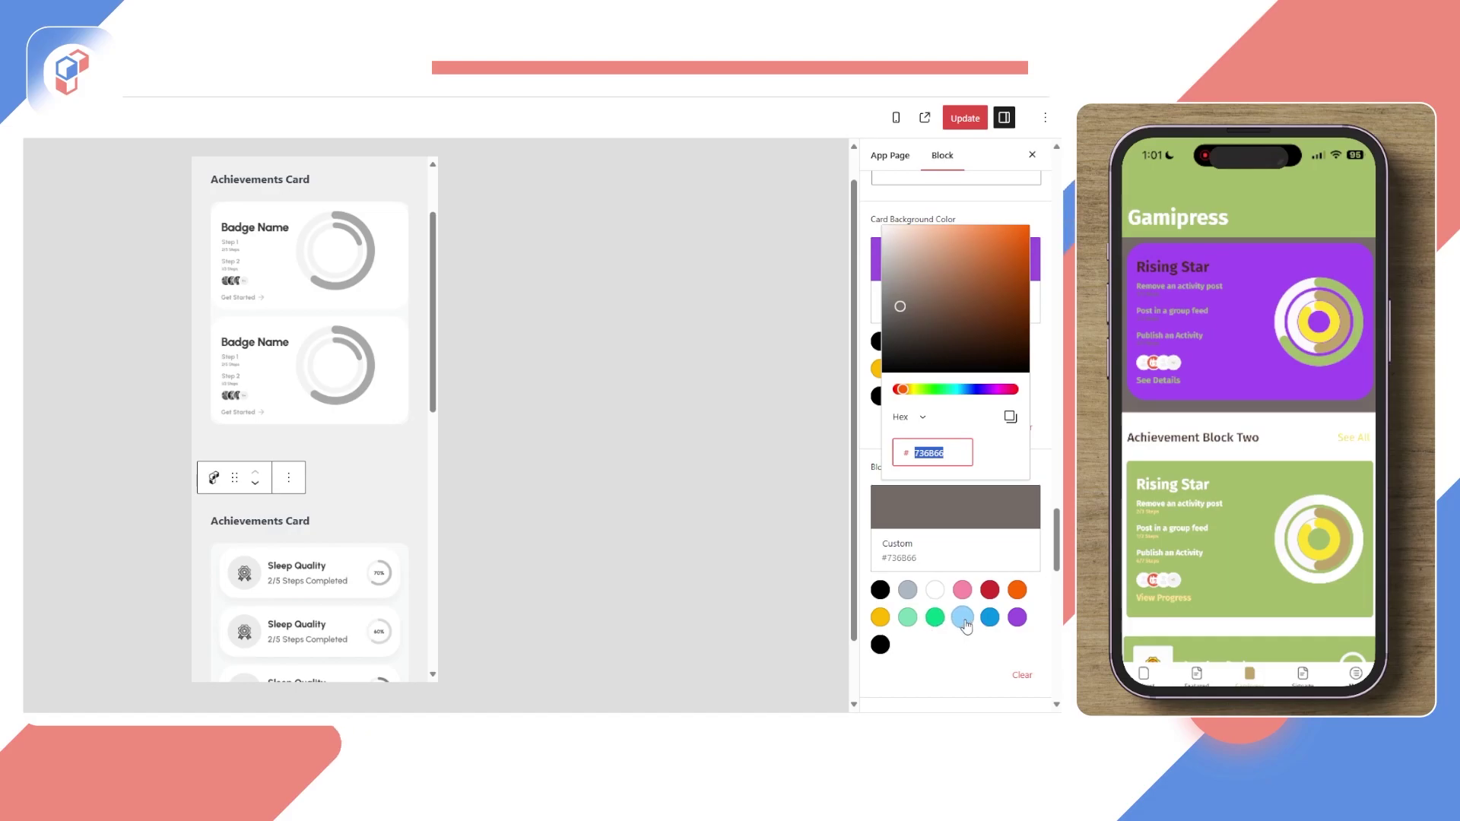
{"action": "left_click", "coordinate": [1016, 591]}
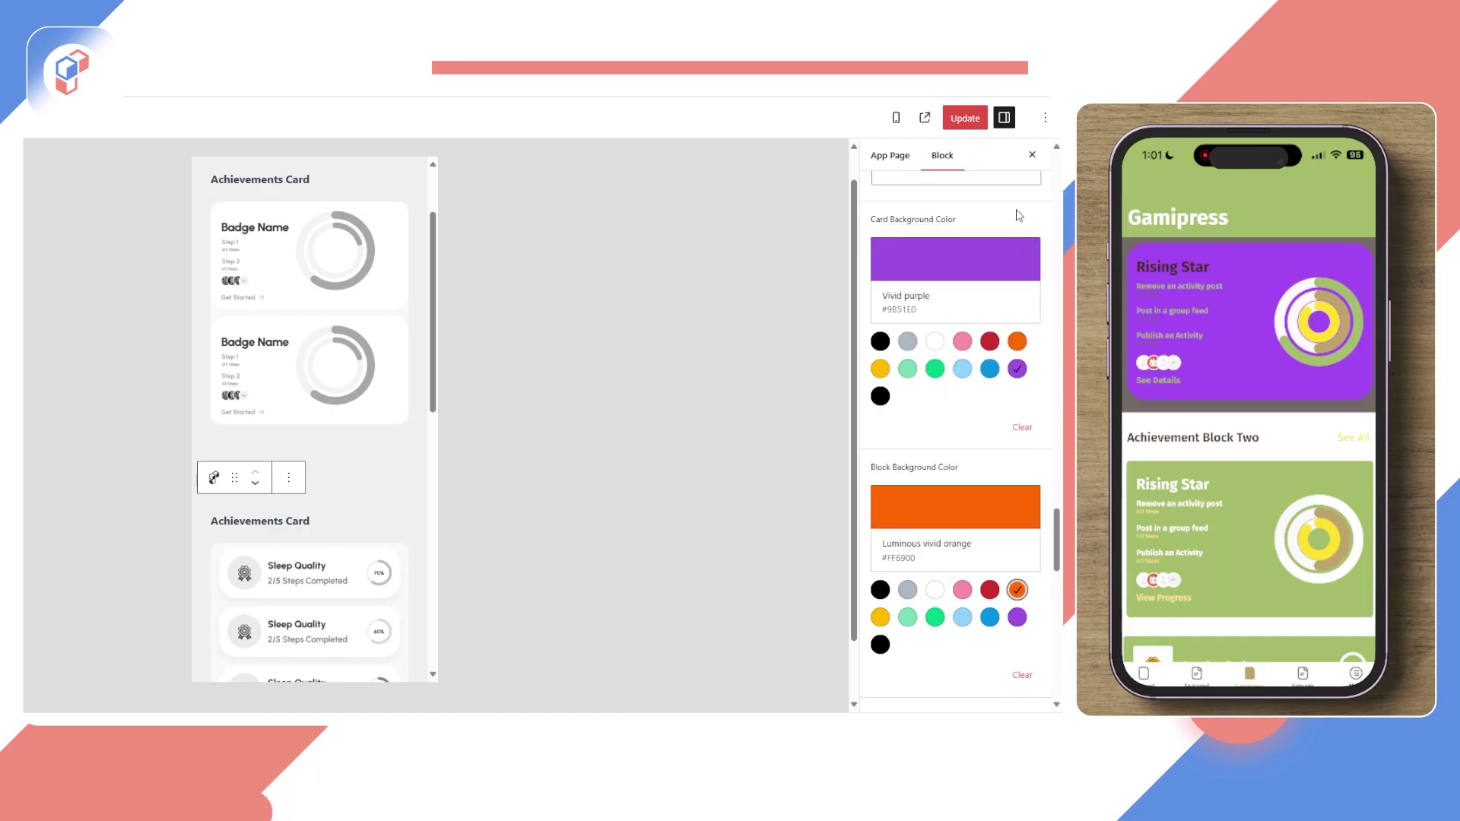
{"action": "left_click", "coordinate": [956, 119]}
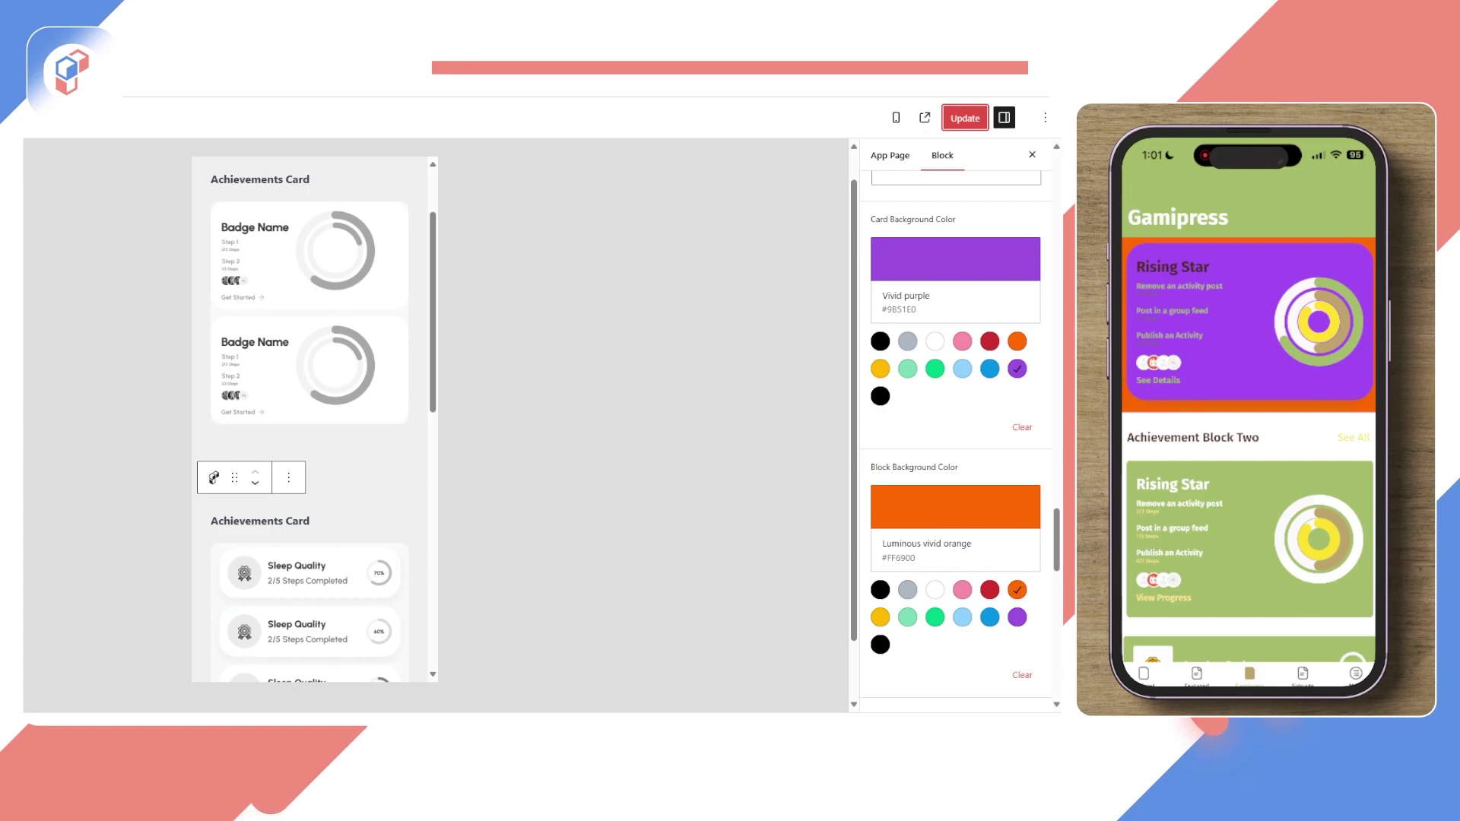
Step: Set the first Achievements Card's accent color to White and meta text color to Luminous vivid amber, updating the page
{"action": "scroll", "coordinate": [955, 426], "scroll_direction": "down", "scroll_amount": 5}
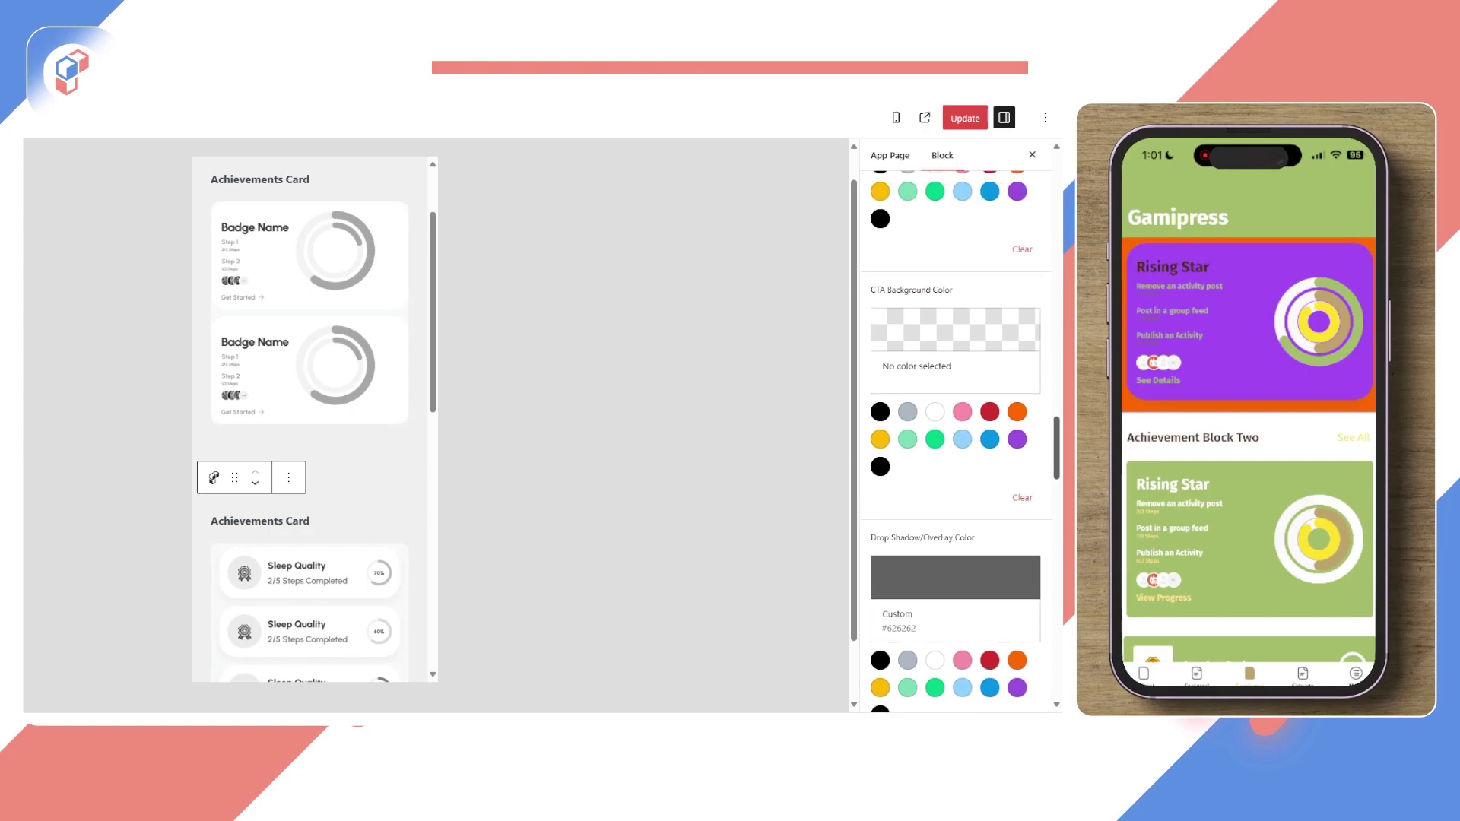
{"action": "scroll", "coordinate": [955, 426], "scroll_direction": "up", "scroll_amount": 8}
{"action": "scroll", "coordinate": [955, 426], "scroll_direction": "up", "scroll_amount": 5}
{"action": "scroll", "coordinate": [955, 425], "scroll_direction": "up", "scroll_amount": 5}
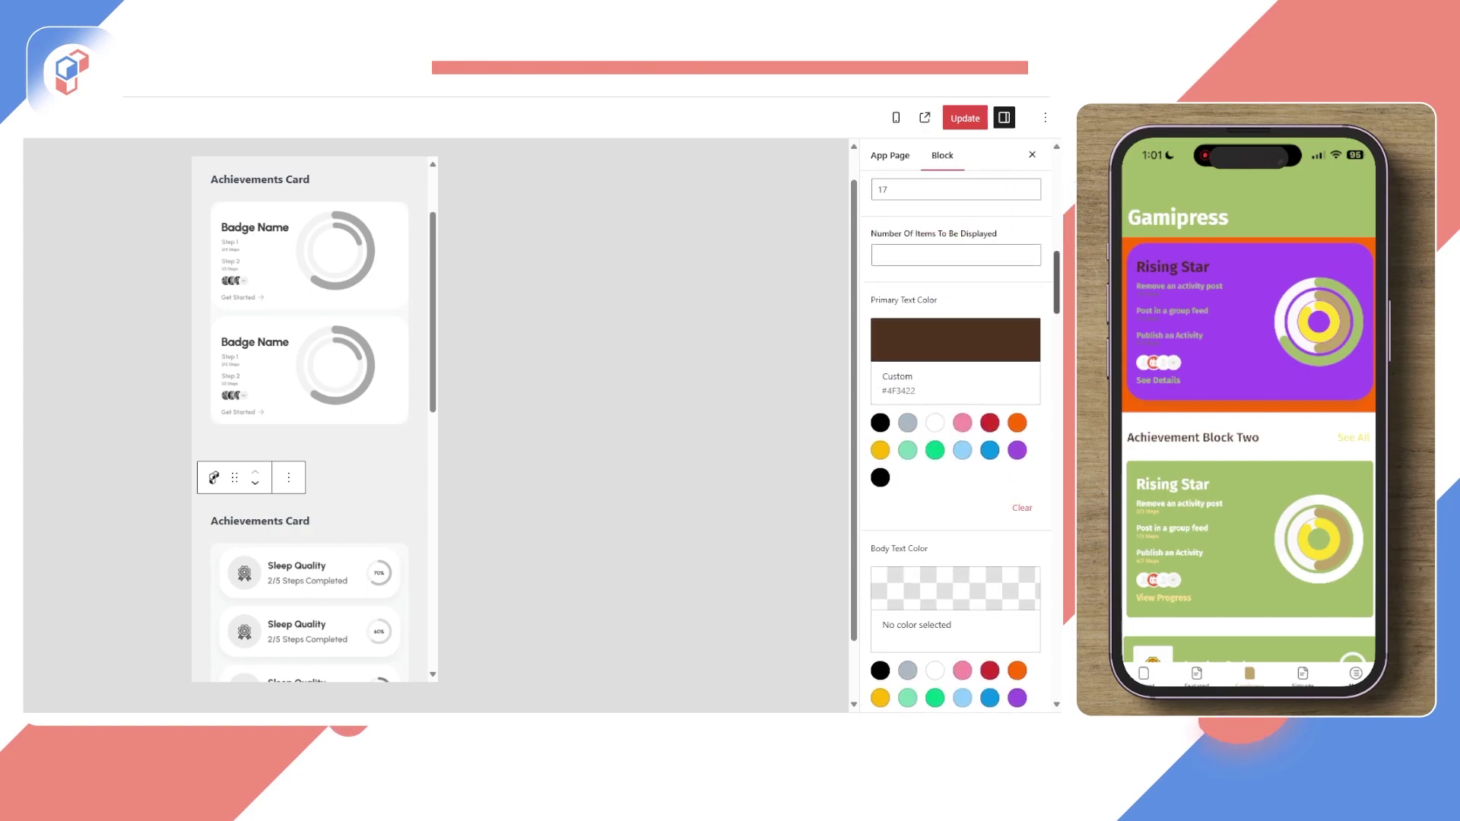
{"action": "scroll", "coordinate": [956, 426], "scroll_direction": "down", "scroll_amount": 1}
{"action": "scroll", "coordinate": [956, 426], "scroll_direction": "down", "scroll_amount": 9}
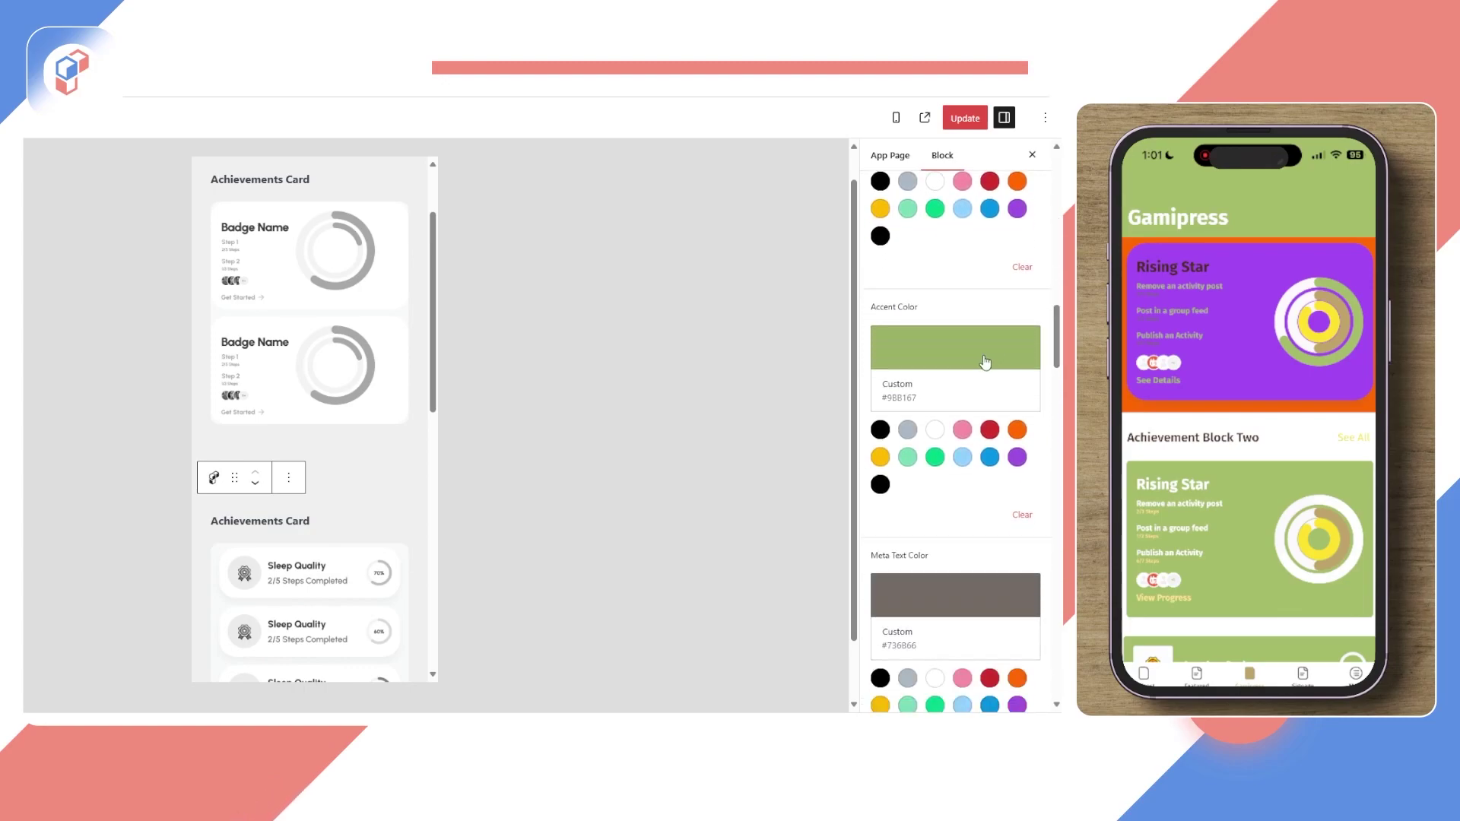
{"action": "left_click", "coordinate": [965, 368]}
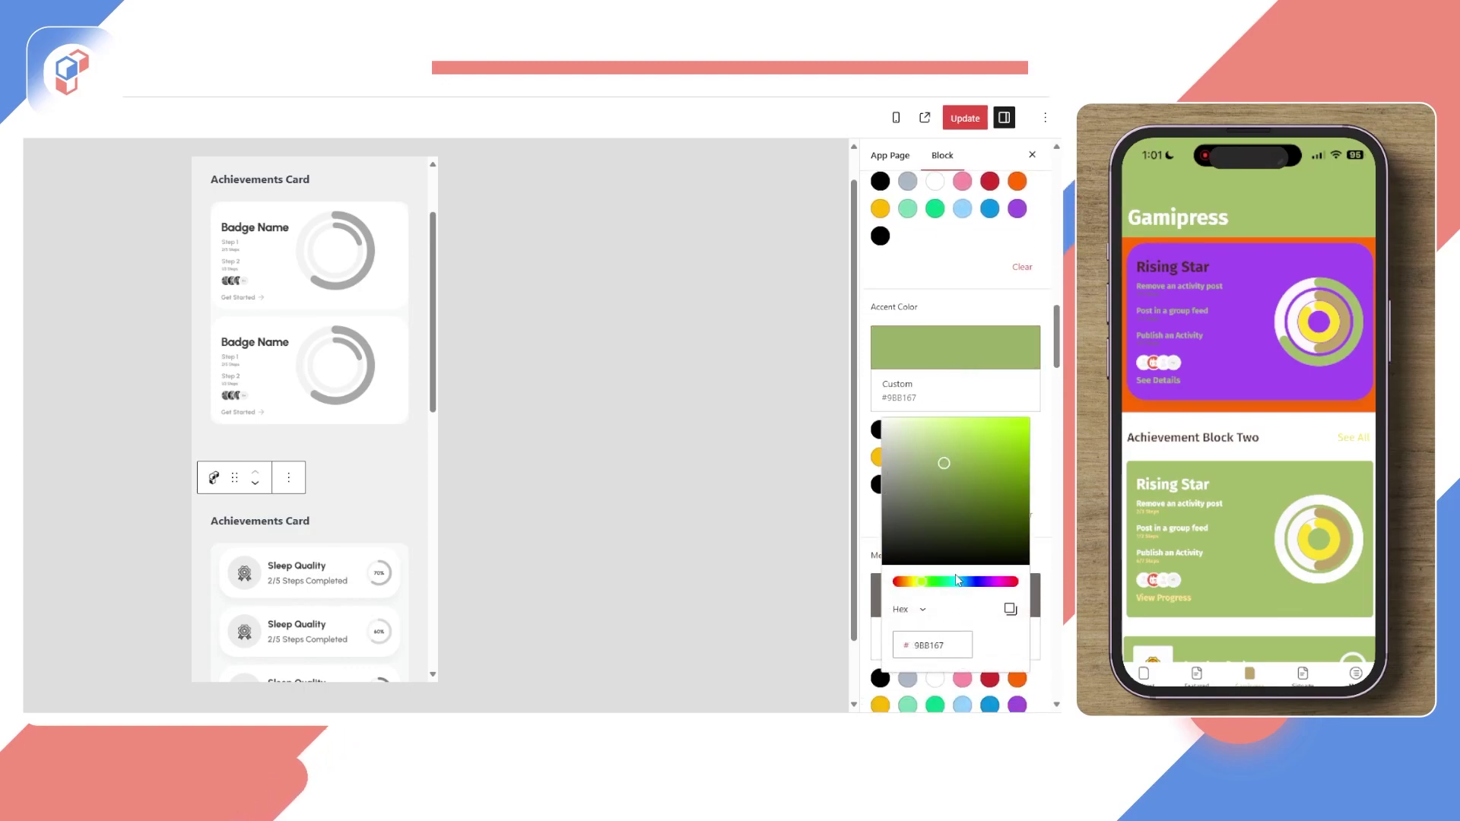
{"action": "left_click", "coordinate": [891, 430]}
{"action": "left_click_drag", "start_coordinate": [891, 430], "coordinate": [884, 420]}
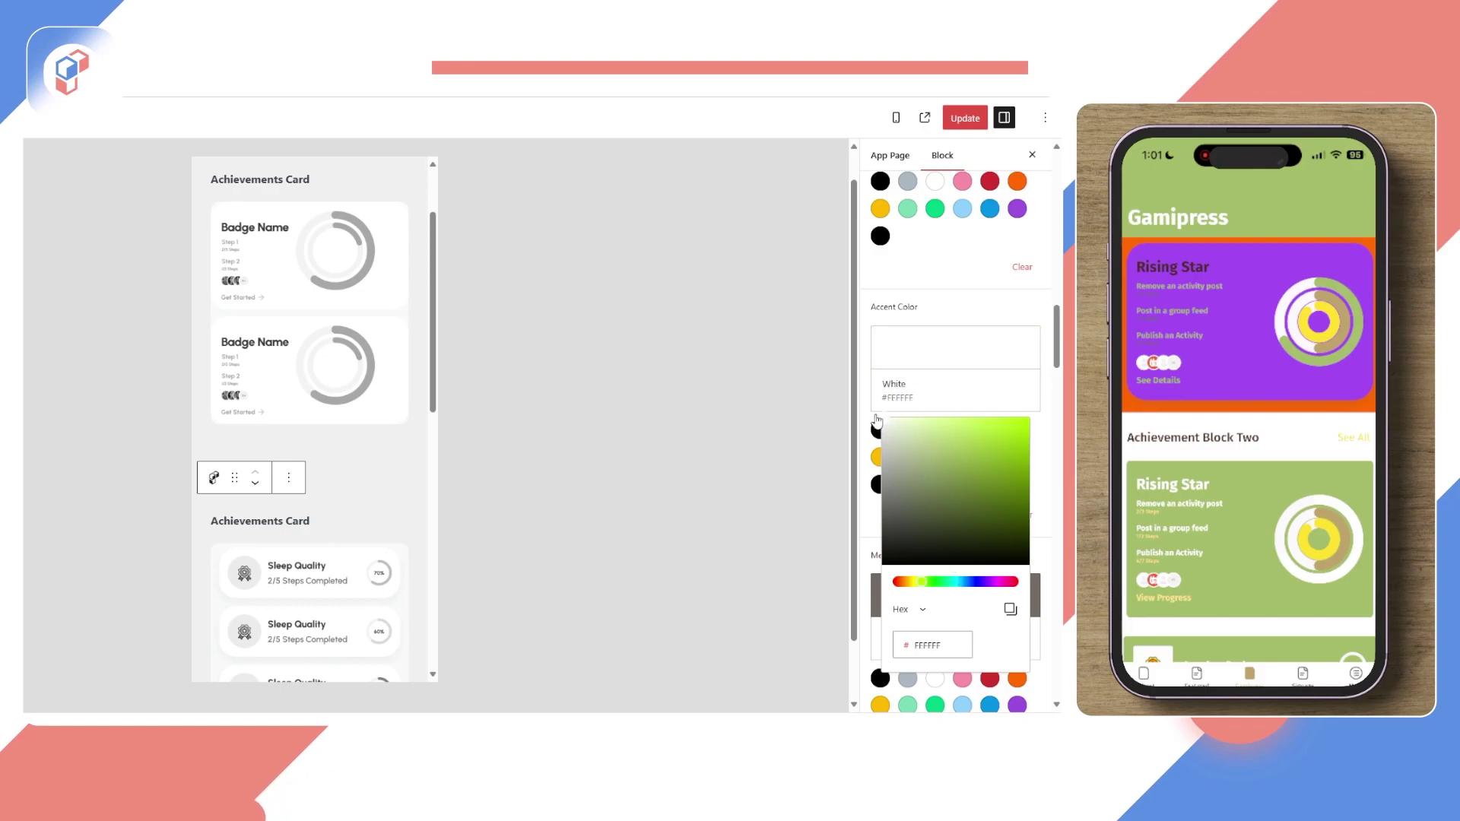
{"action": "left_click", "coordinate": [950, 116]}
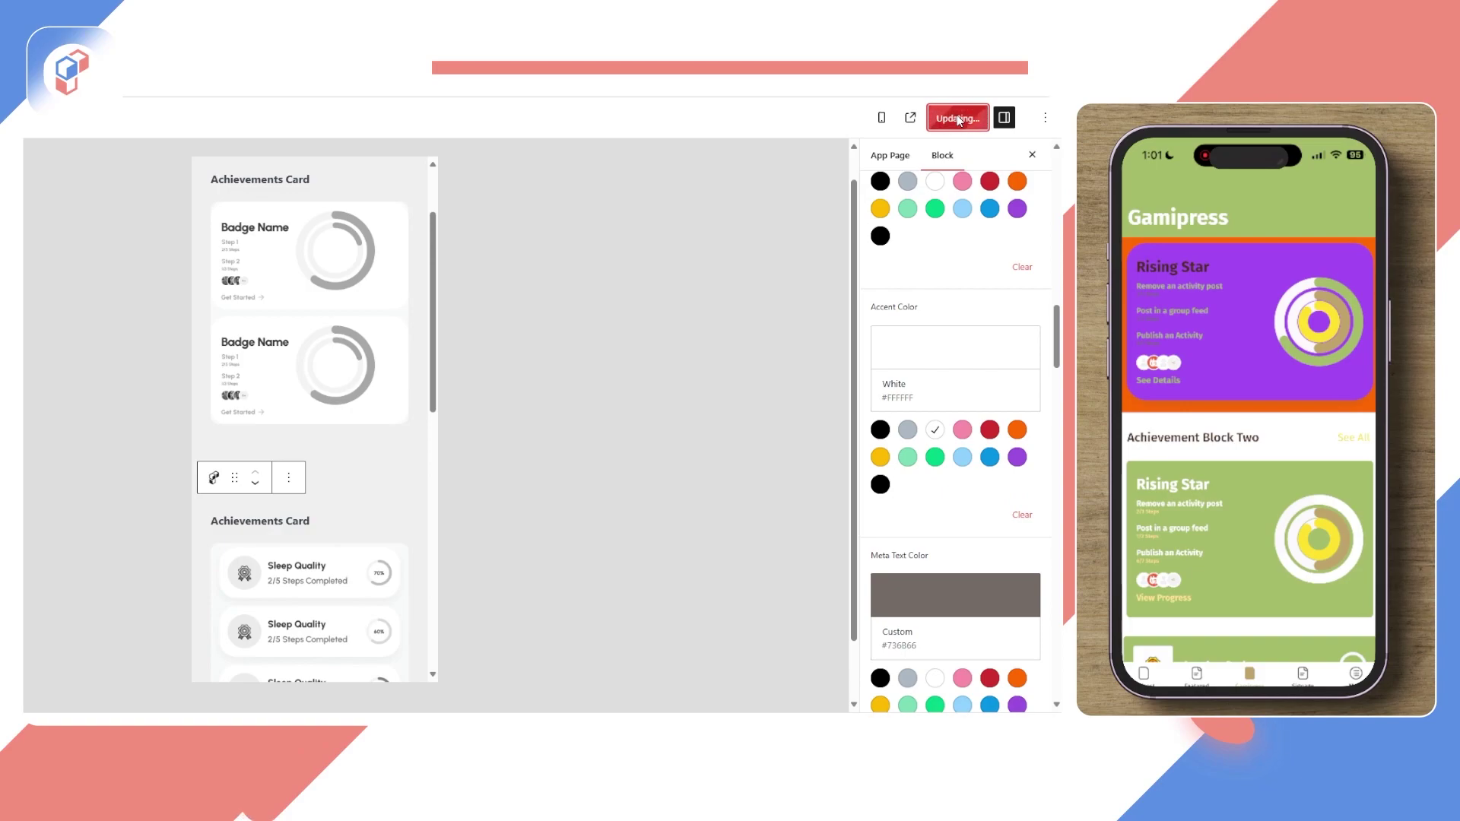
{"action": "scroll", "coordinate": [992, 366], "scroll_direction": "down", "scroll_amount": 3}
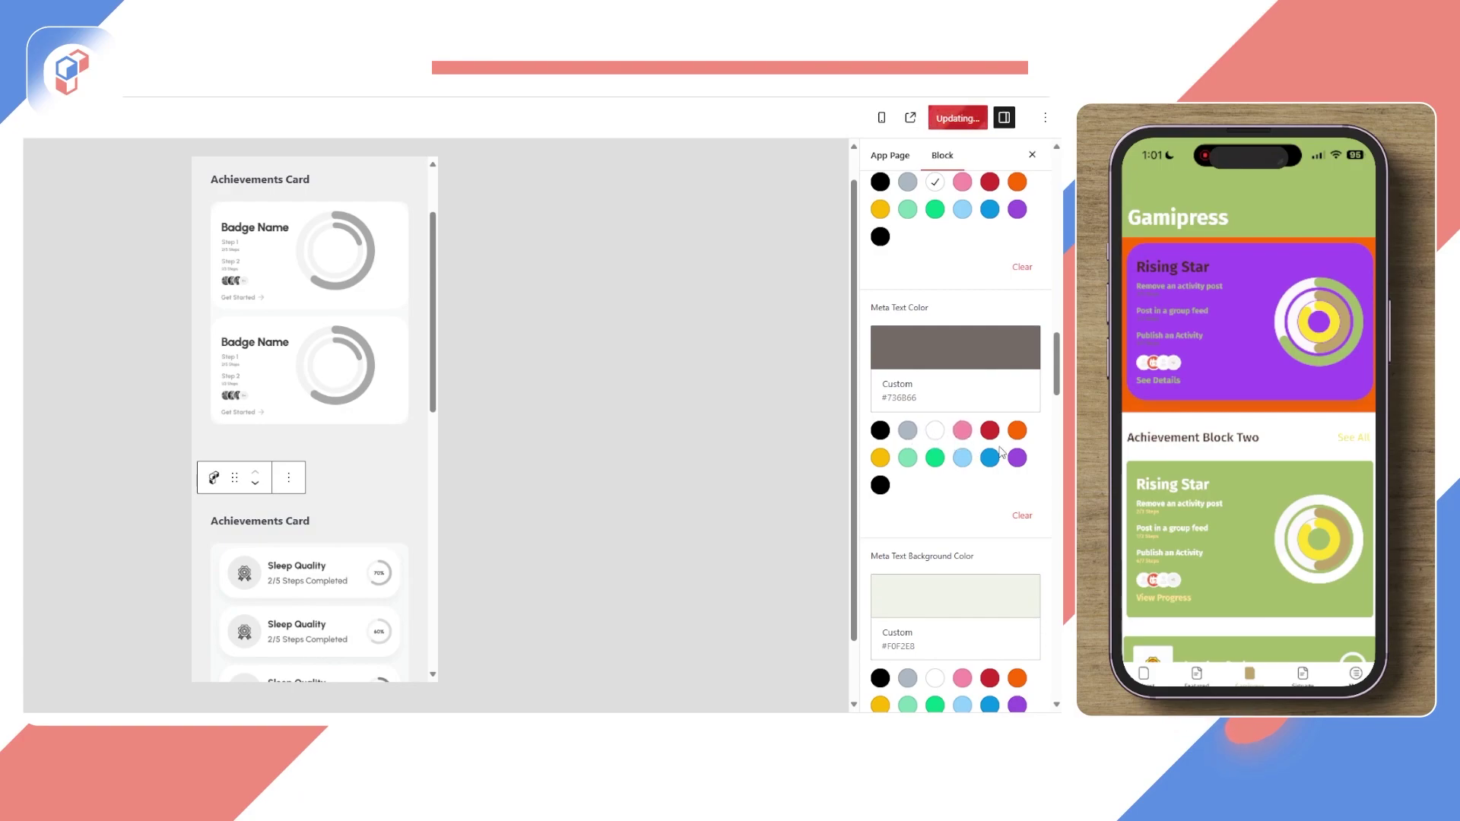
{"action": "left_click", "coordinate": [882, 460]}
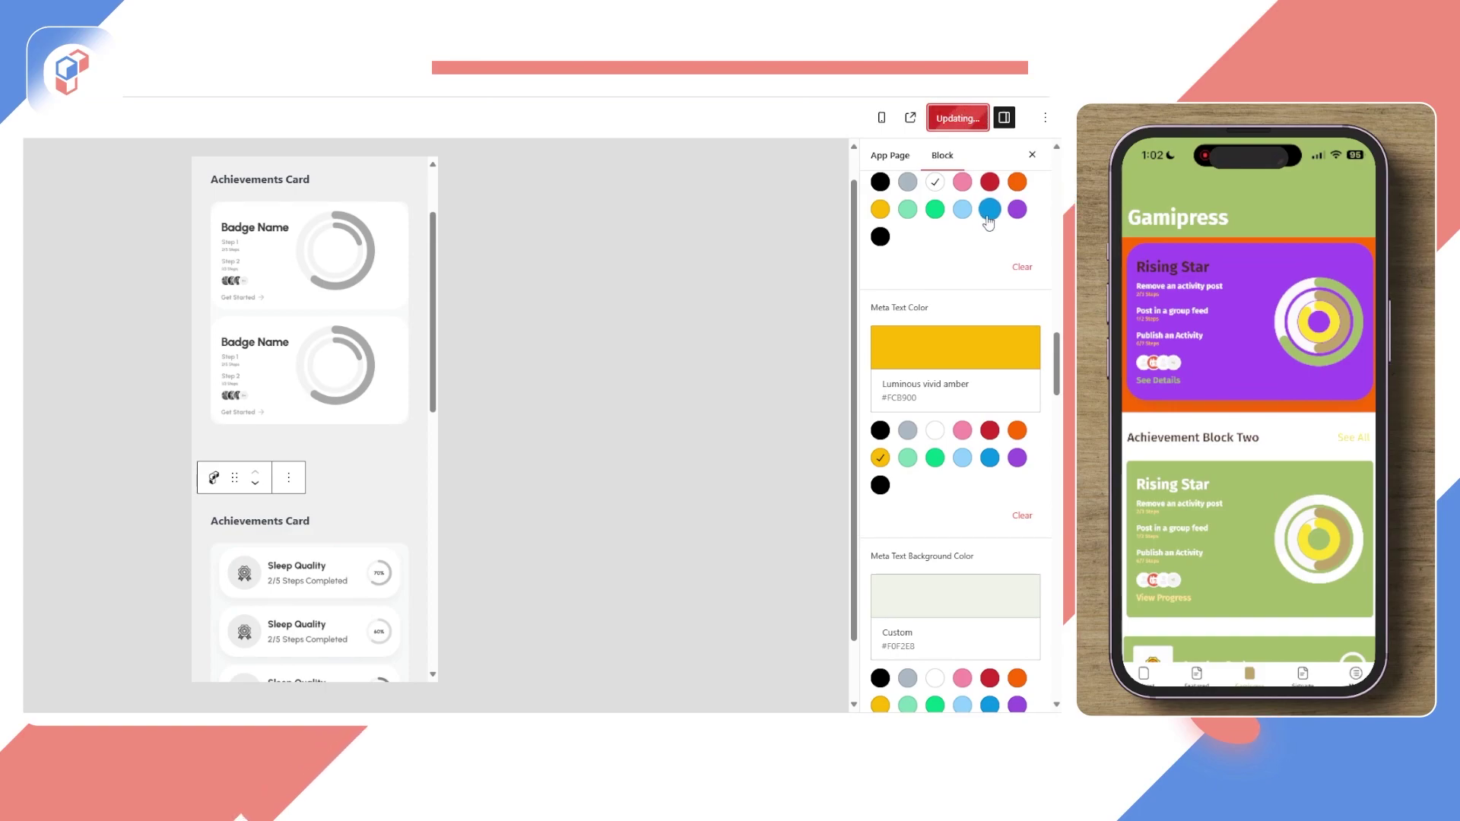
Step: Set Progress Bar Color 1 of the first Achievements Card to Pale cyan blue
{"action": "scroll", "coordinate": [937, 526], "scroll_direction": "down", "scroll_amount": 20}
{"action": "scroll", "coordinate": [938, 526], "scroll_direction": "down", "scroll_amount": 10}
{"action": "scroll", "coordinate": [939, 520], "scroll_direction": "up", "scroll_amount": 9}
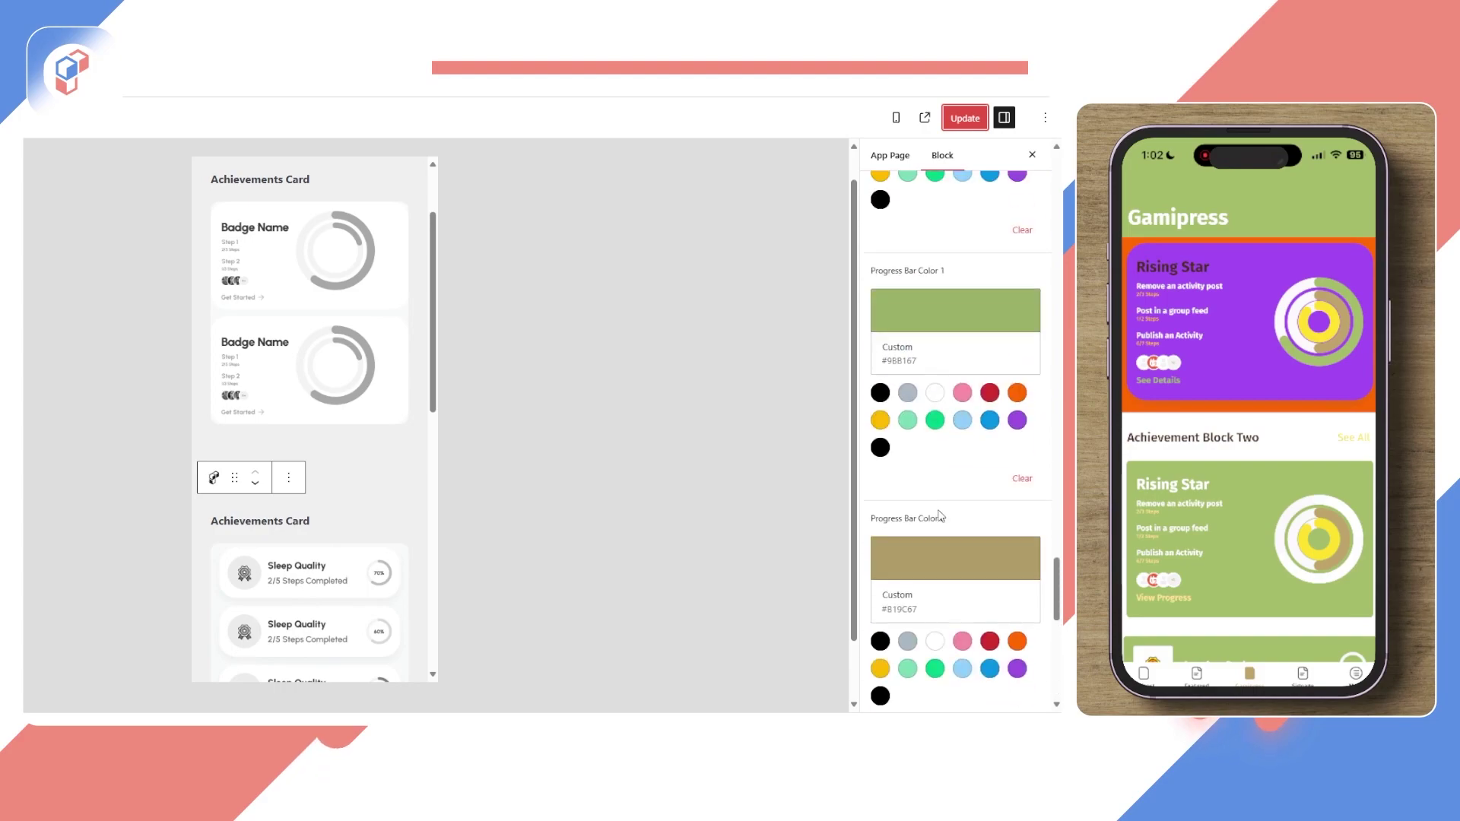
{"action": "scroll", "coordinate": [968, 558], "scroll_direction": "up", "scroll_amount": 3}
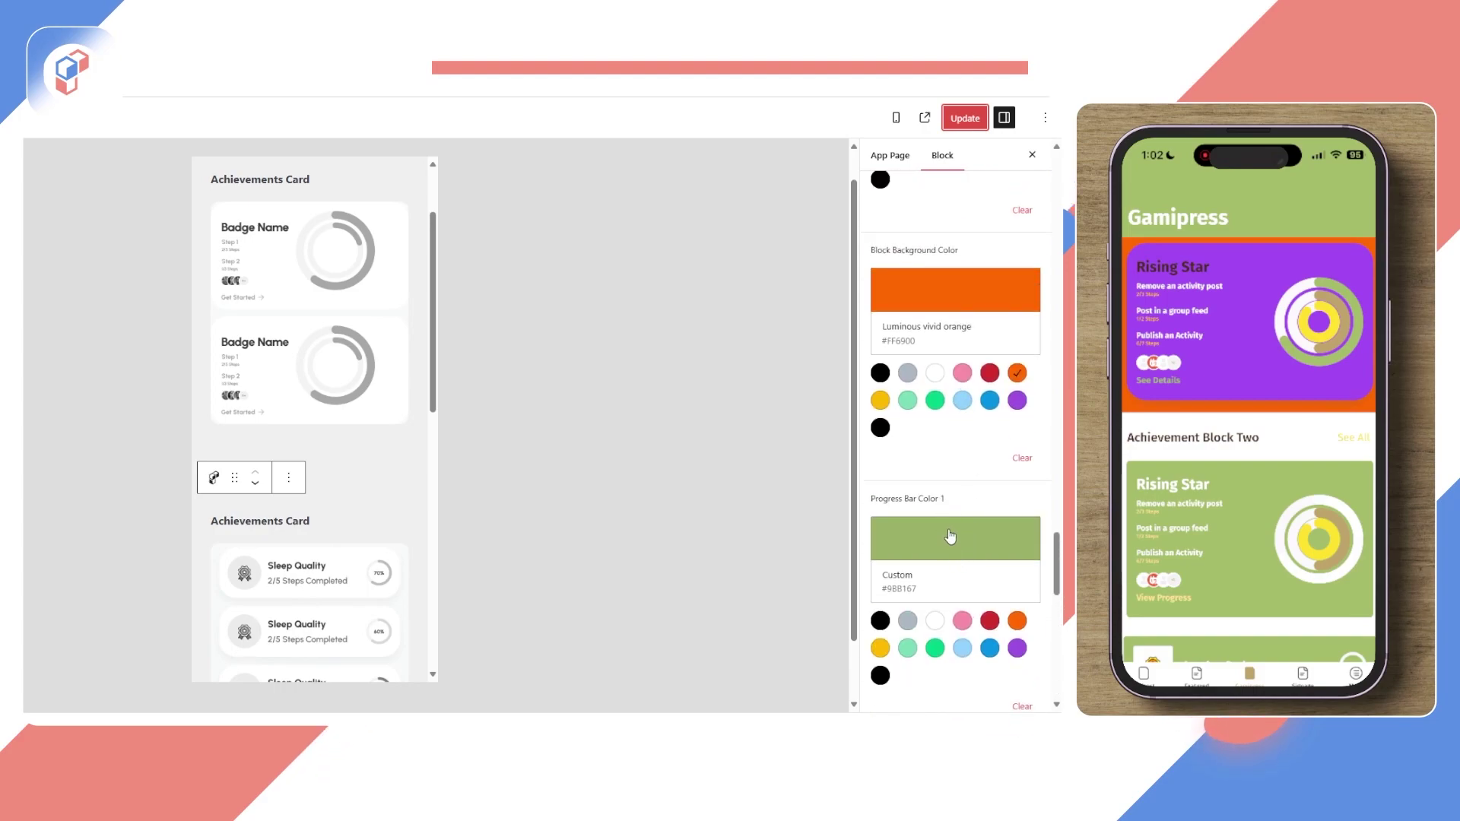
{"action": "scroll", "coordinate": [946, 541], "scroll_direction": "down", "scroll_amount": 3}
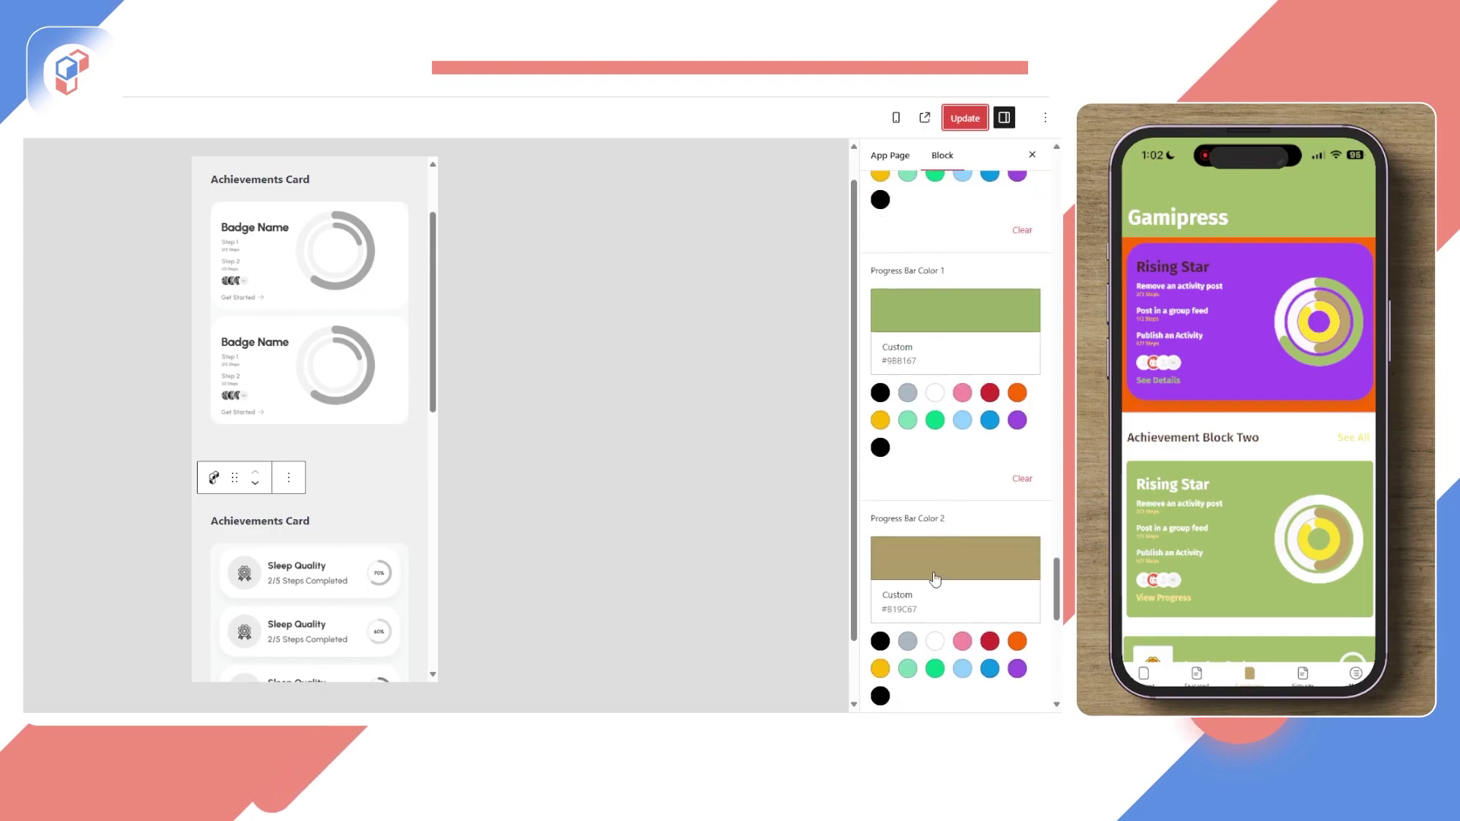
{"action": "scroll", "coordinate": [962, 666], "scroll_direction": "down", "scroll_amount": 3}
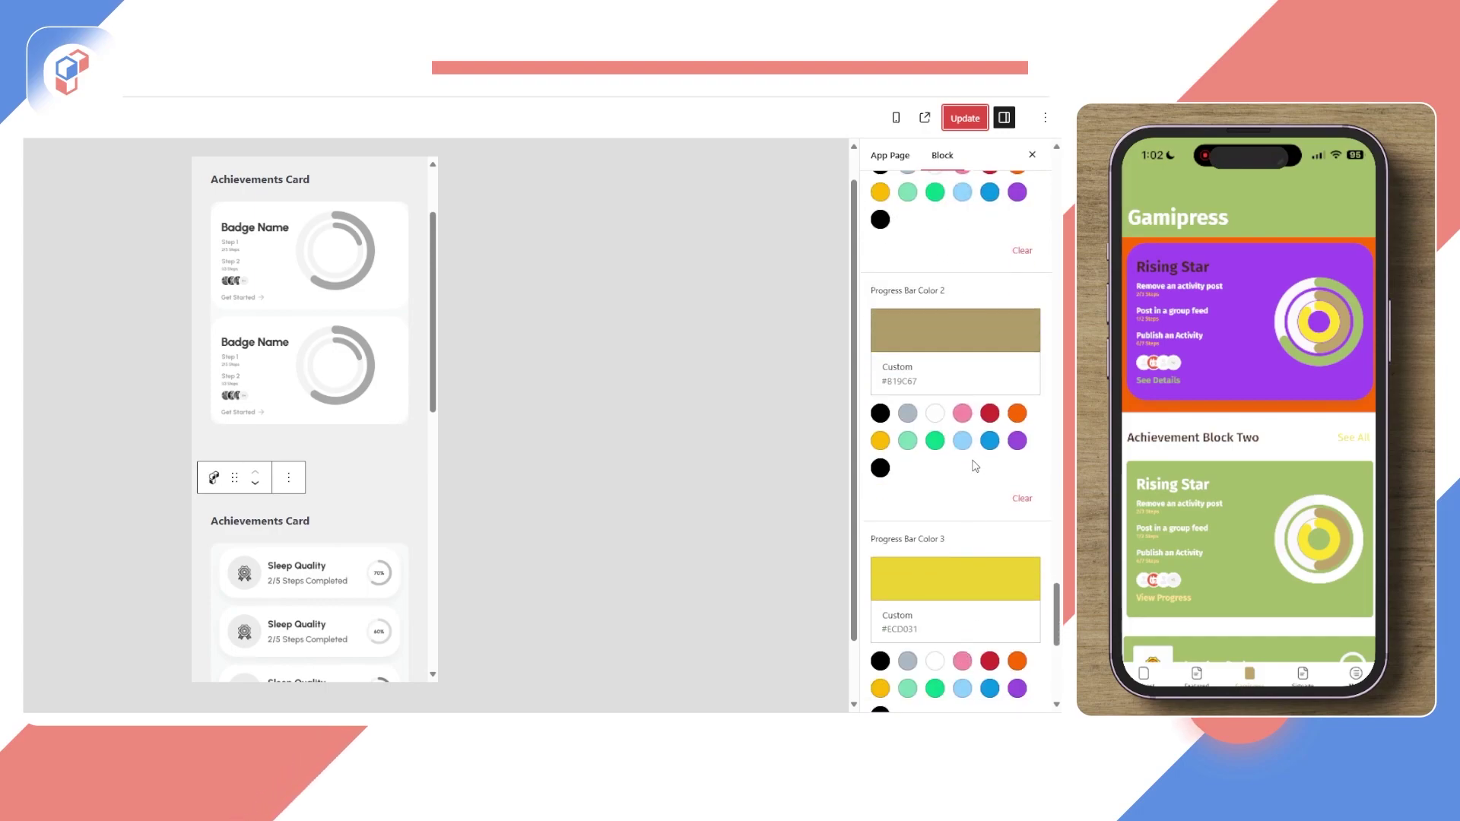
{"action": "scroll", "coordinate": [977, 501], "scroll_direction": "up", "scroll_amount": 3}
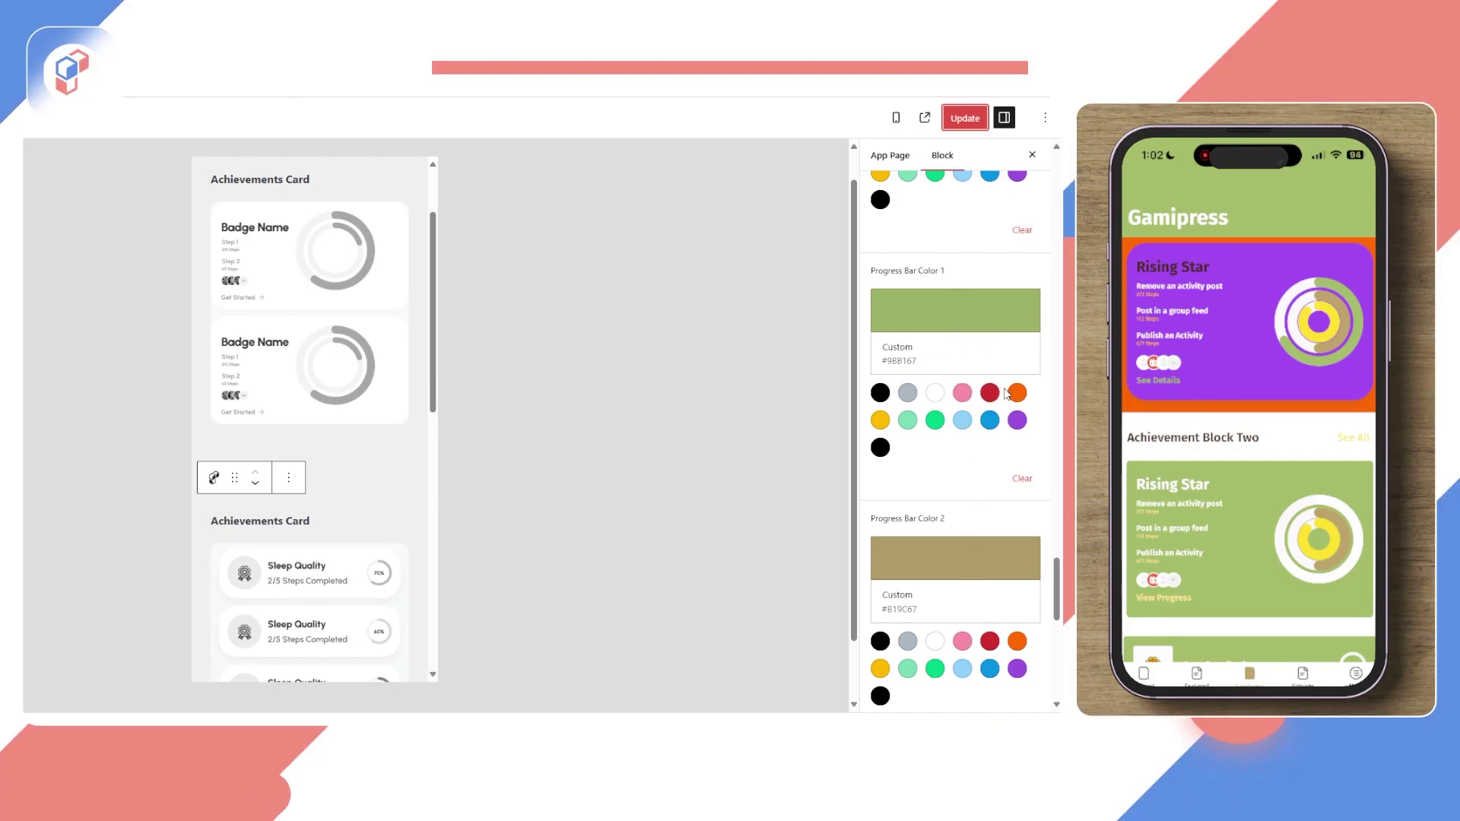
{"action": "left_click", "coordinate": [961, 421]}
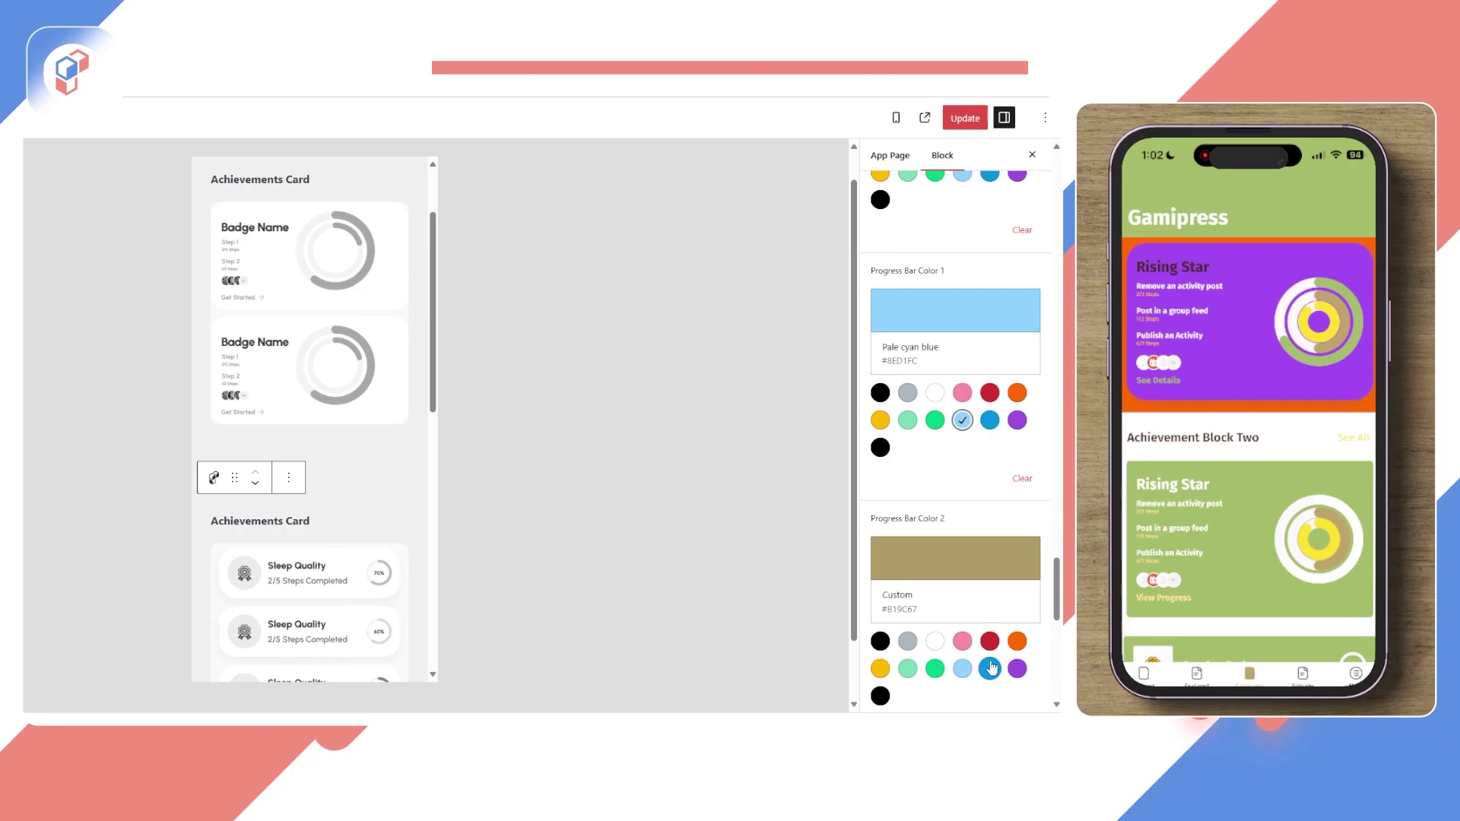
Step: Set the first Achievements Card's Progress Bar Color 2 to pink and Progress Bar Color 3 to Vivid cyan blue, updating the page
{"action": "left_click", "coordinate": [962, 641]}
{"action": "scroll", "coordinate": [991, 501], "scroll_direction": "down", "scroll_amount": 6}
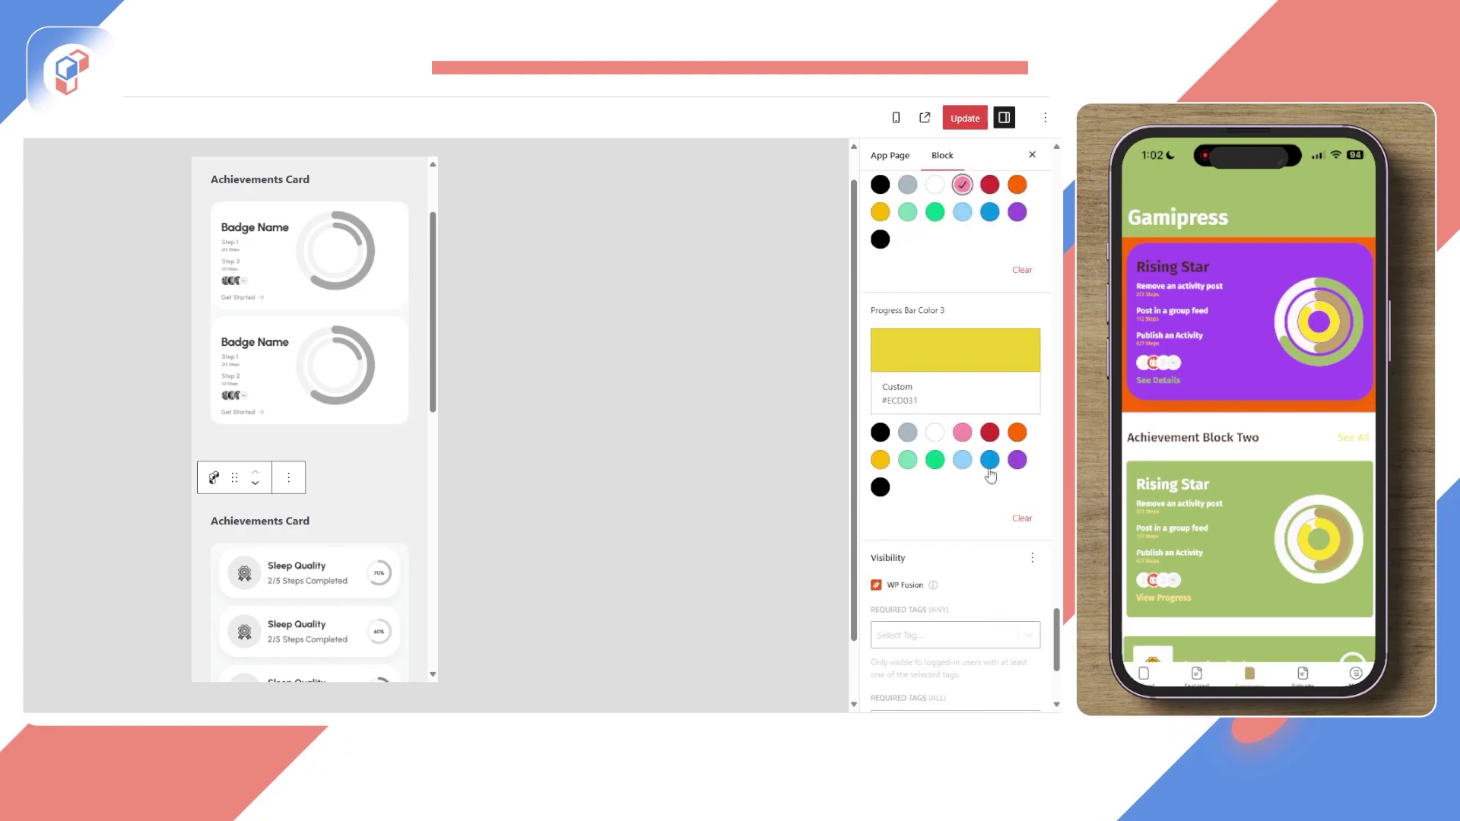
{"action": "left_click", "coordinate": [989, 461]}
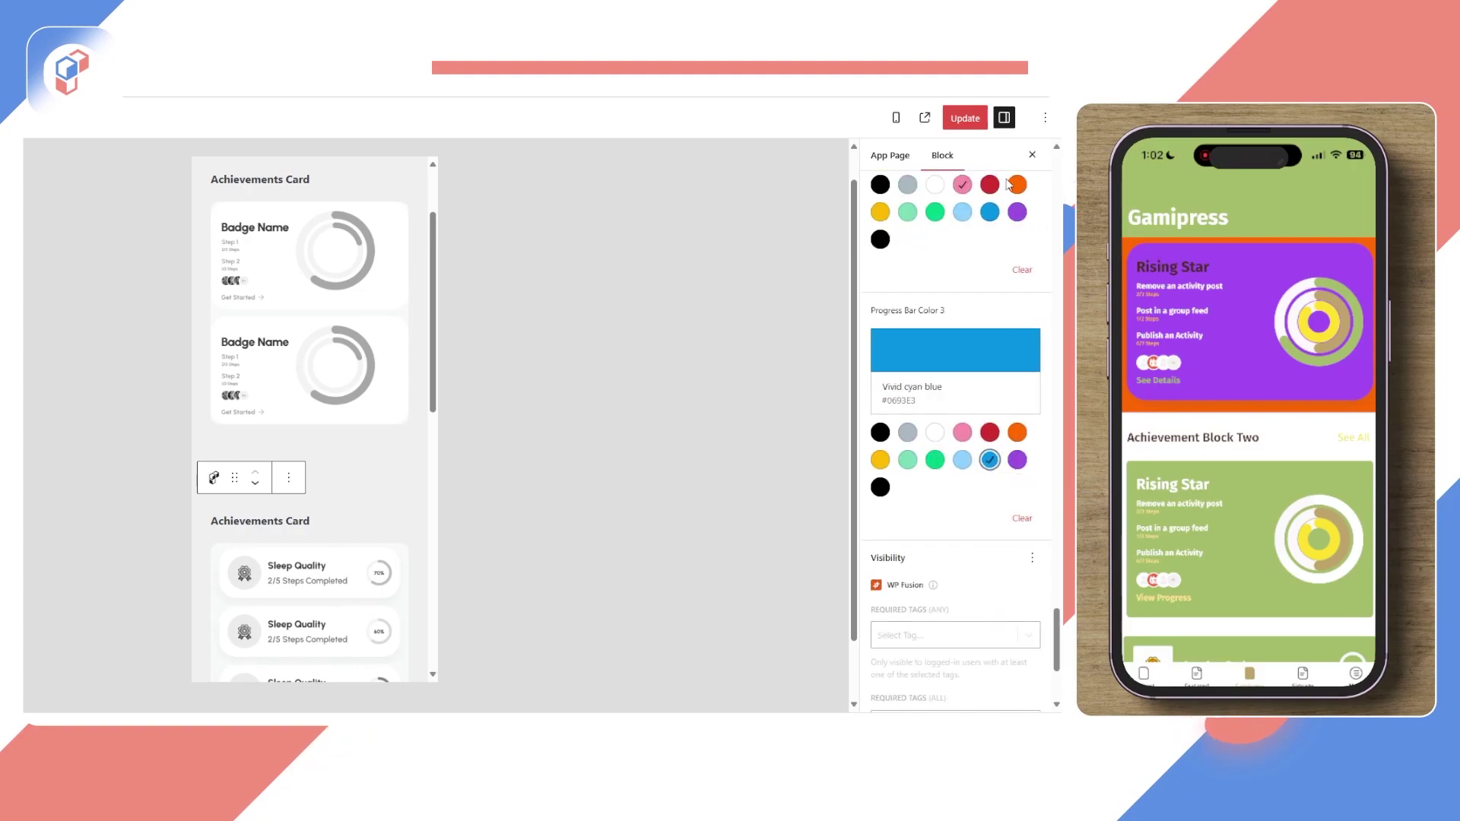
{"action": "left_click", "coordinate": [973, 124]}
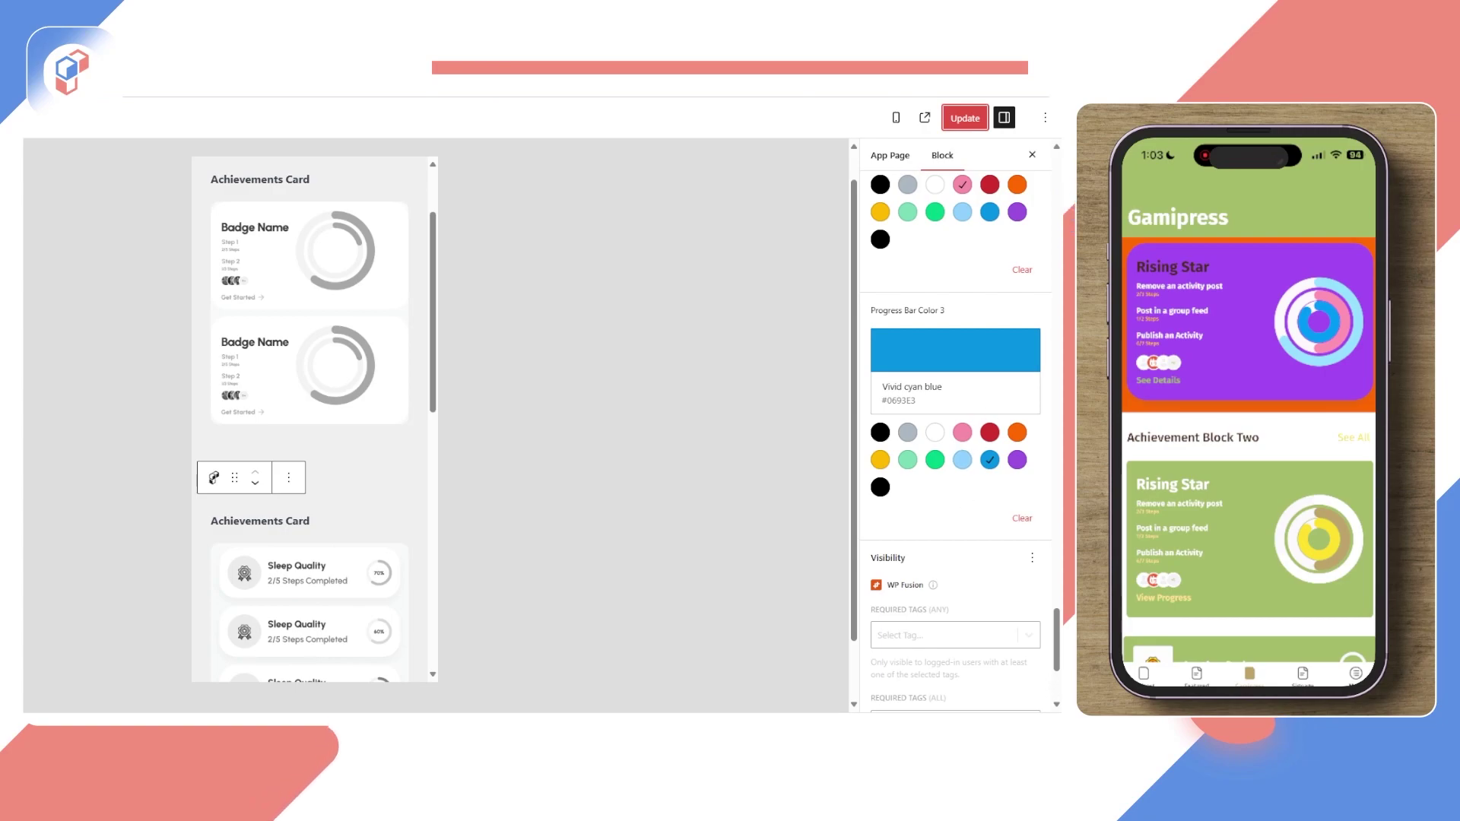
Step: Set the first Achievements Card's CTA text color to the custom light orange #FEBB8B and update the page
{"action": "left_click_drag", "start_coordinate": [1058, 652], "coordinate": [1029, 398]}
{"action": "scroll", "coordinate": [1028, 398], "scroll_direction": "down", "scroll_amount": 2}
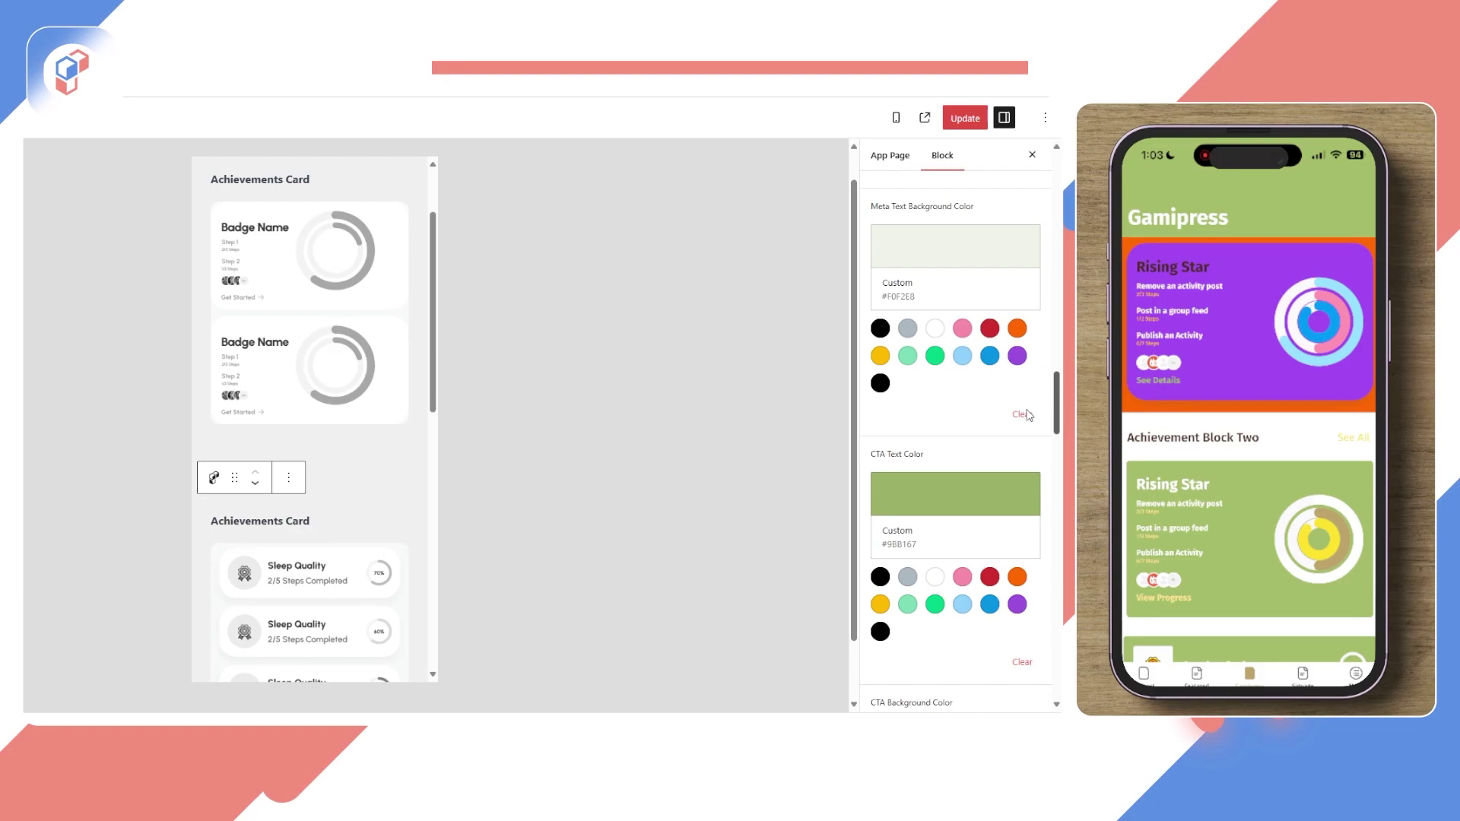
{"action": "left_click", "coordinate": [1016, 576]}
{"action": "left_click", "coordinate": [956, 489]}
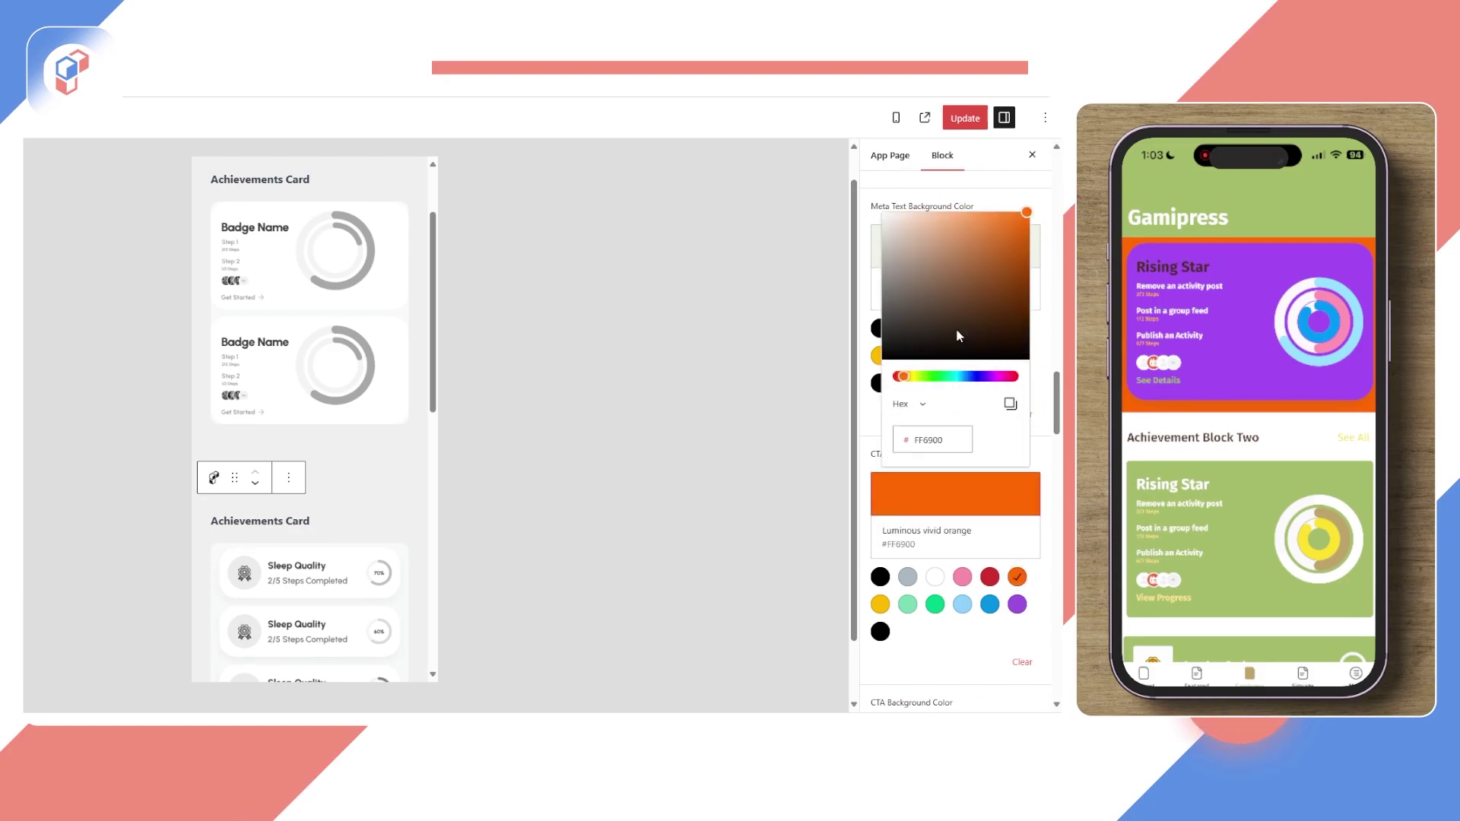
{"action": "mouse_move", "coordinate": [974, 219]}
{"action": "left_mouse_down"}
{"action": "mouse_move", "coordinate": [928, 220]}
{"action": "mouse_move", "coordinate": [949, 216]}
{"action": "left_mouse_up"}
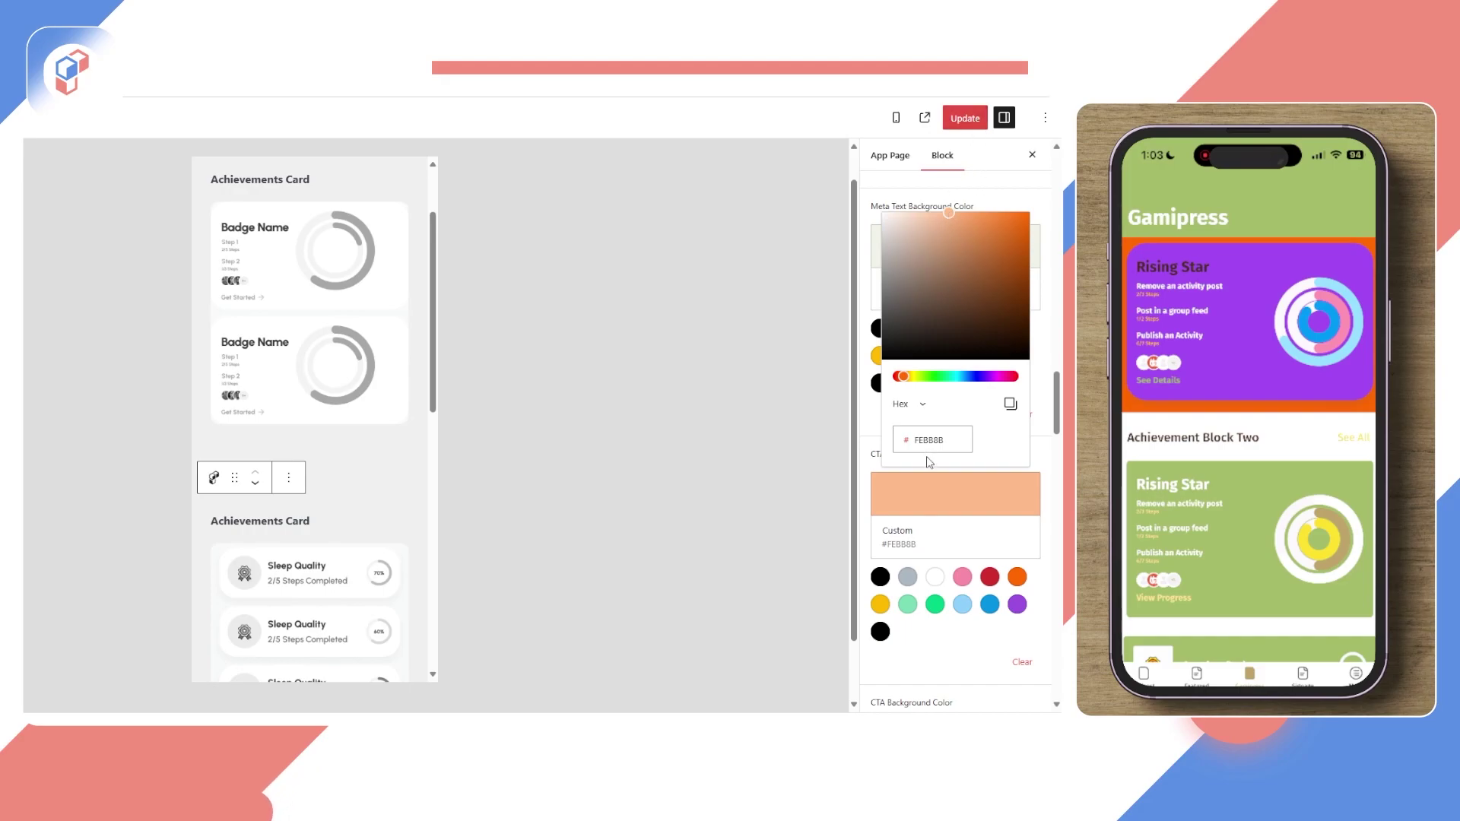
{"action": "left_click", "coordinate": [1052, 511]}
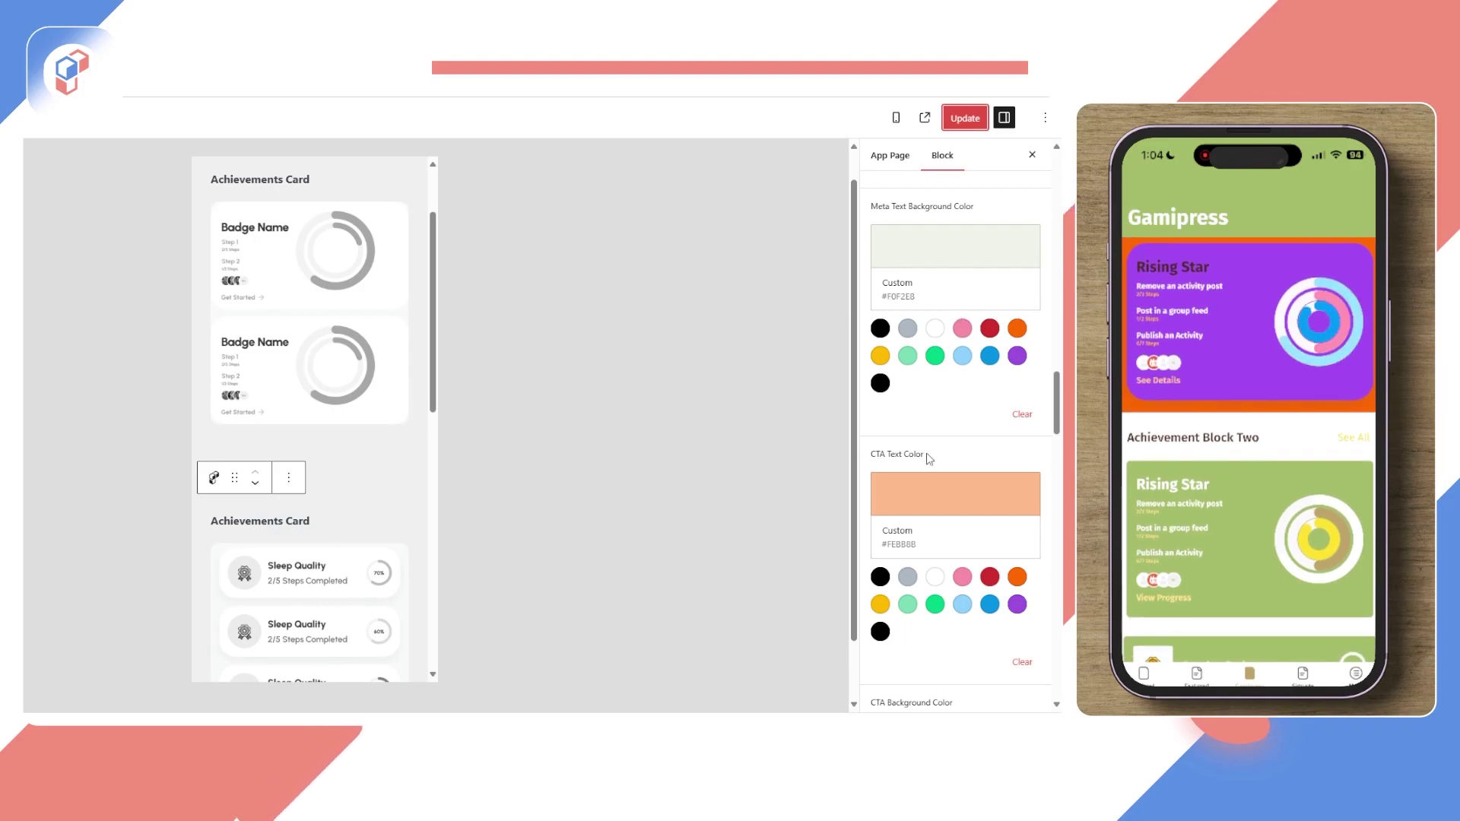
Step: Set the first Achievements Card's block background color to White and update the page
{"action": "left_click_drag", "start_coordinate": [1055, 407], "coordinate": [1055, 540]}
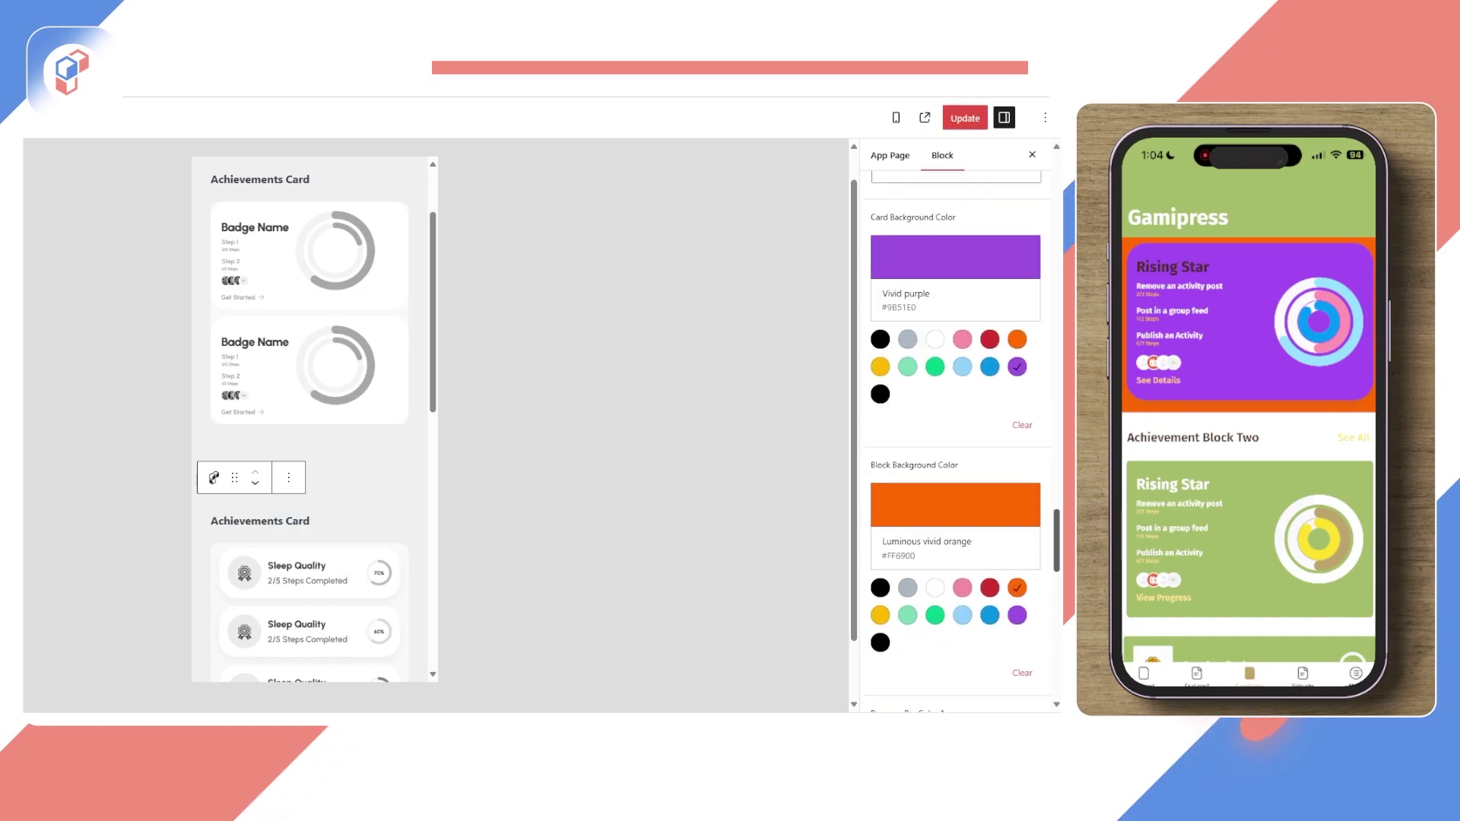
{"action": "scroll", "coordinate": [971, 492], "scroll_direction": "down", "scroll_amount": 1}
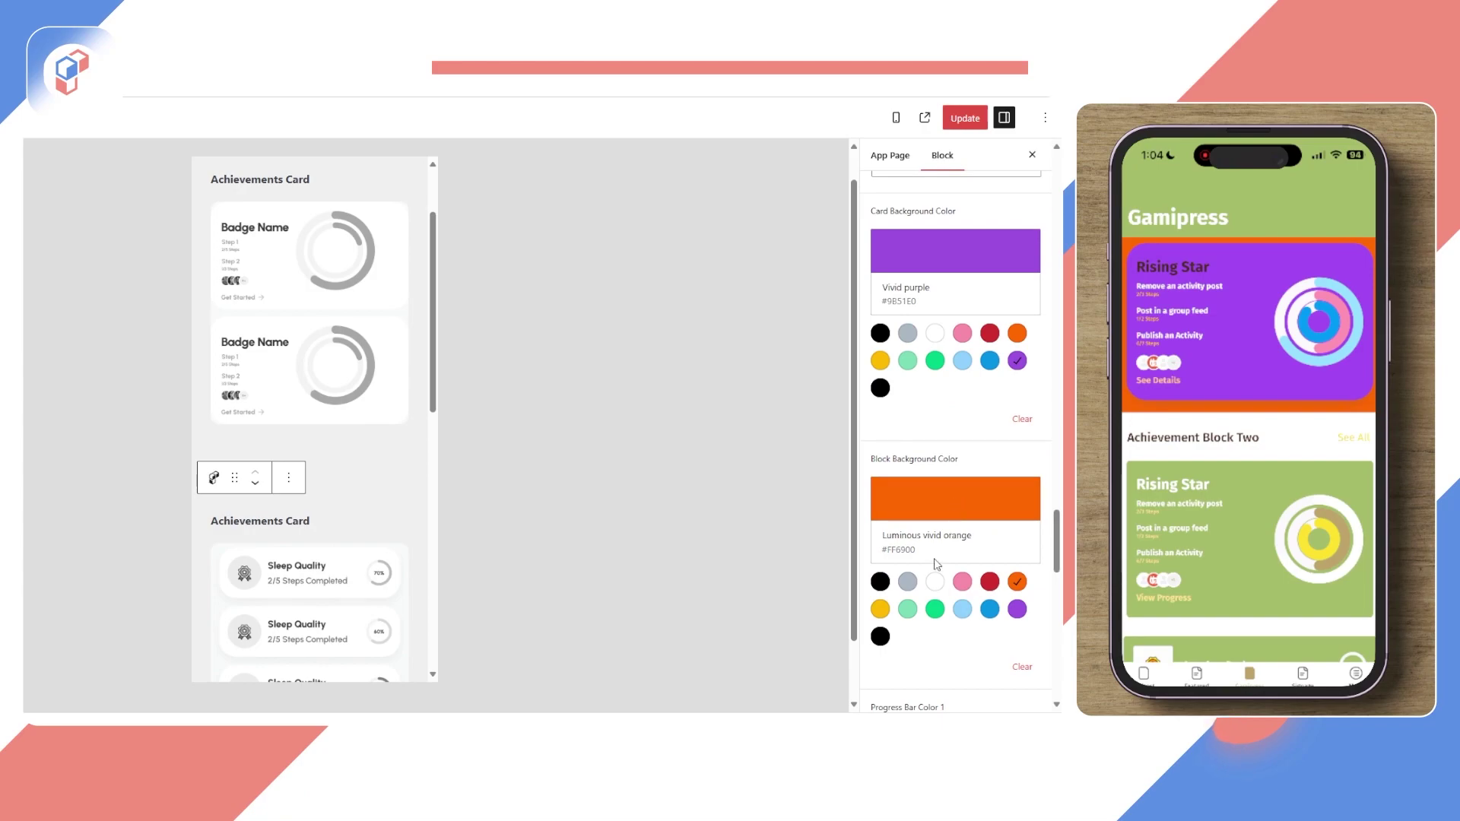
{"action": "left_click", "coordinate": [934, 585]}
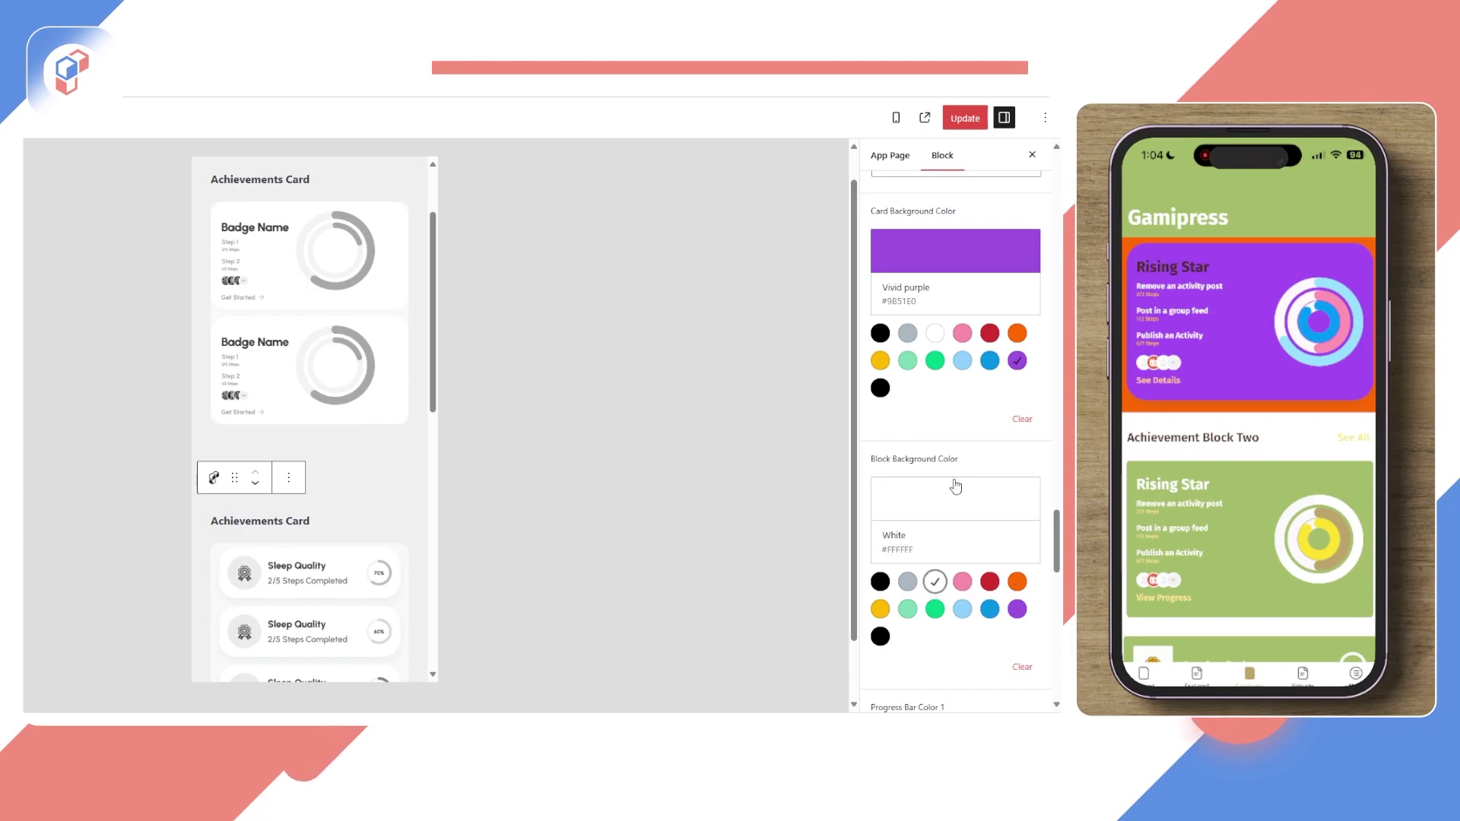
{"action": "left_click", "coordinate": [970, 120]}
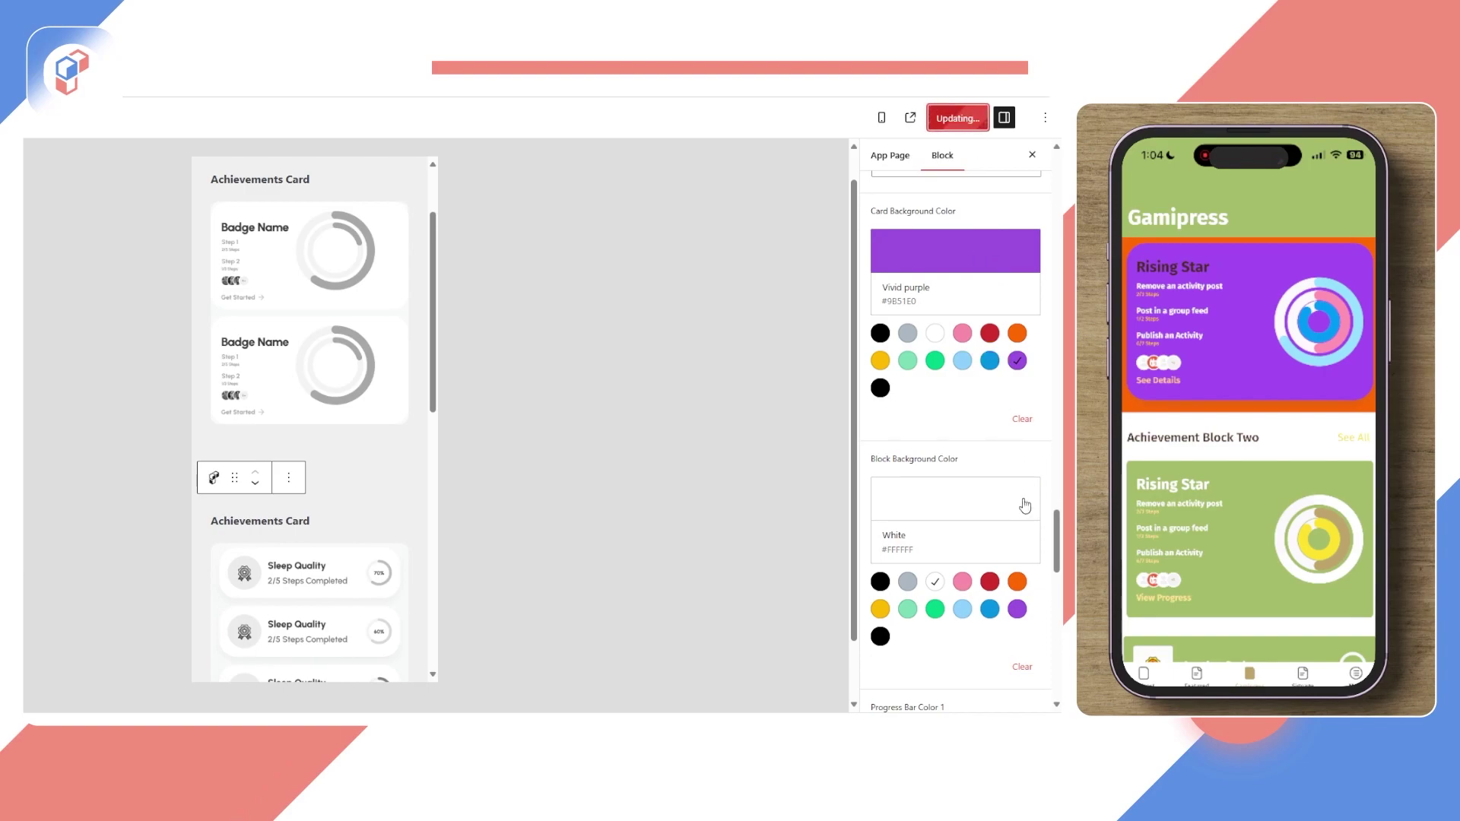
Step: Set the first Achievements Card's primary text color to White and update the page
{"action": "left_click_drag", "start_coordinate": [1056, 545], "coordinate": [1055, 281]}
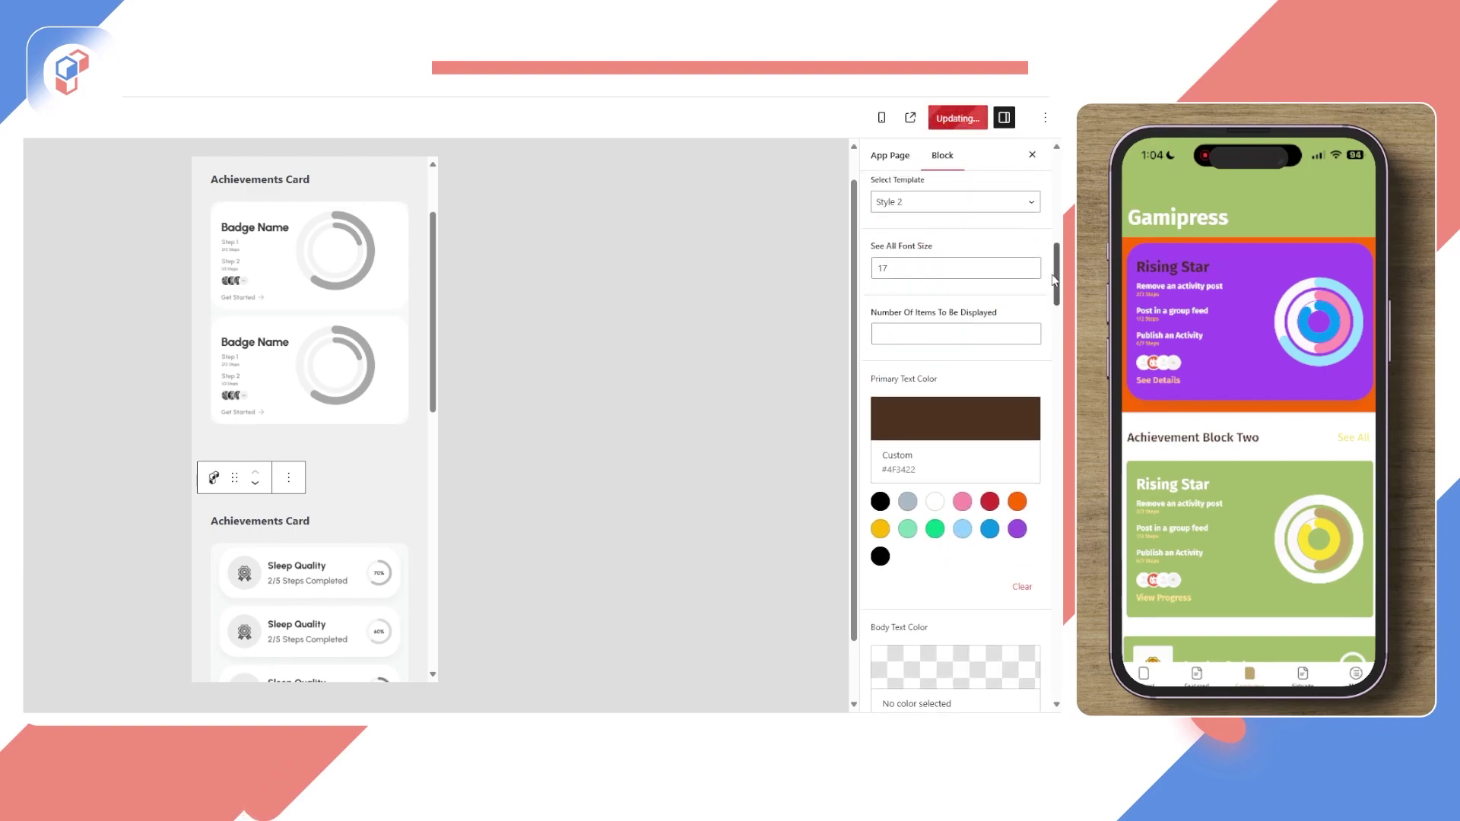
{"action": "left_click", "coordinate": [938, 427]}
{"action": "left_click", "coordinate": [937, 201]}
{"action": "left_click_drag", "start_coordinate": [922, 186], "coordinate": [882, 137]}
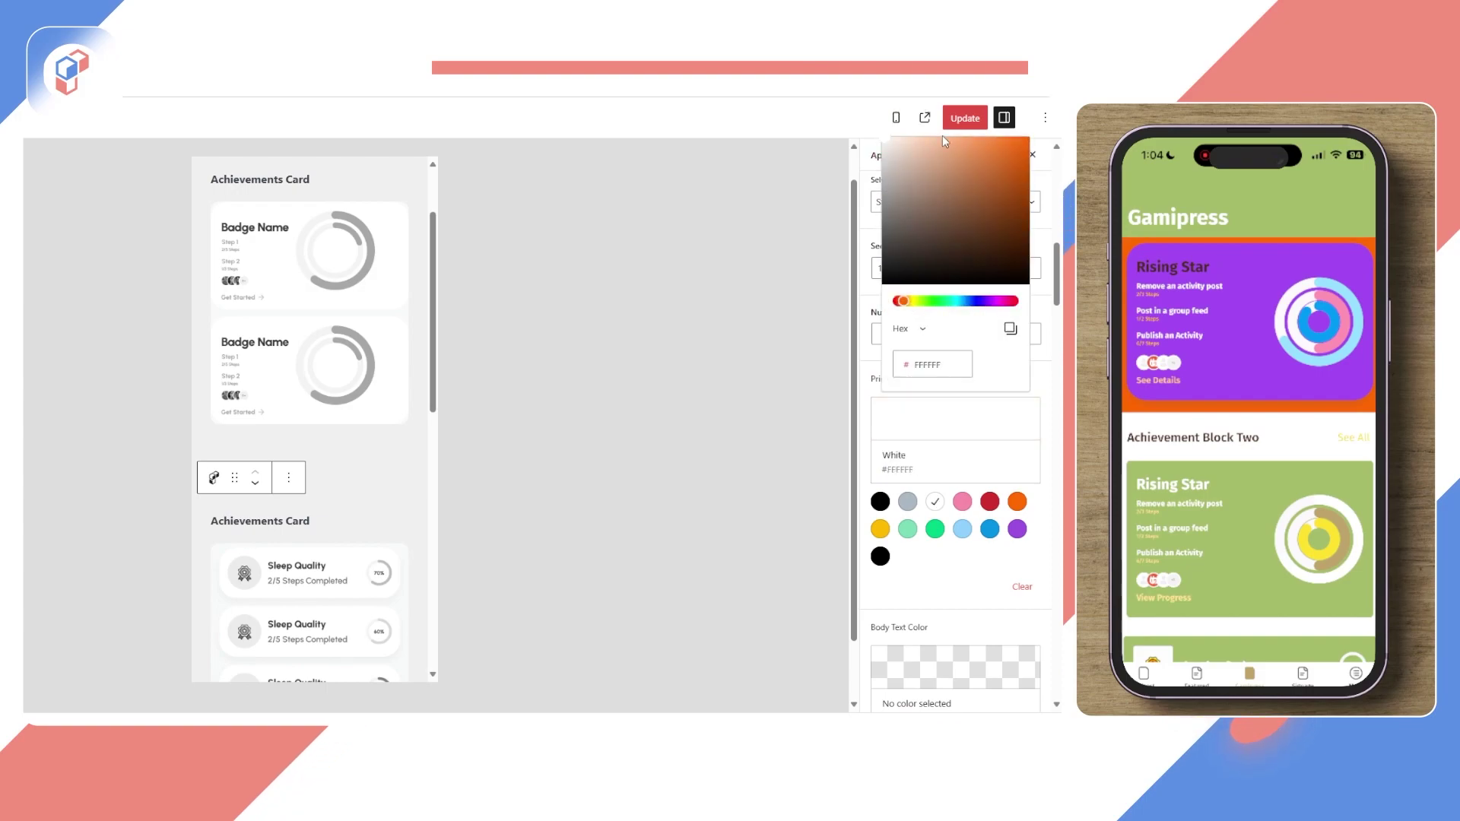
{"action": "left_click", "coordinate": [962, 119]}
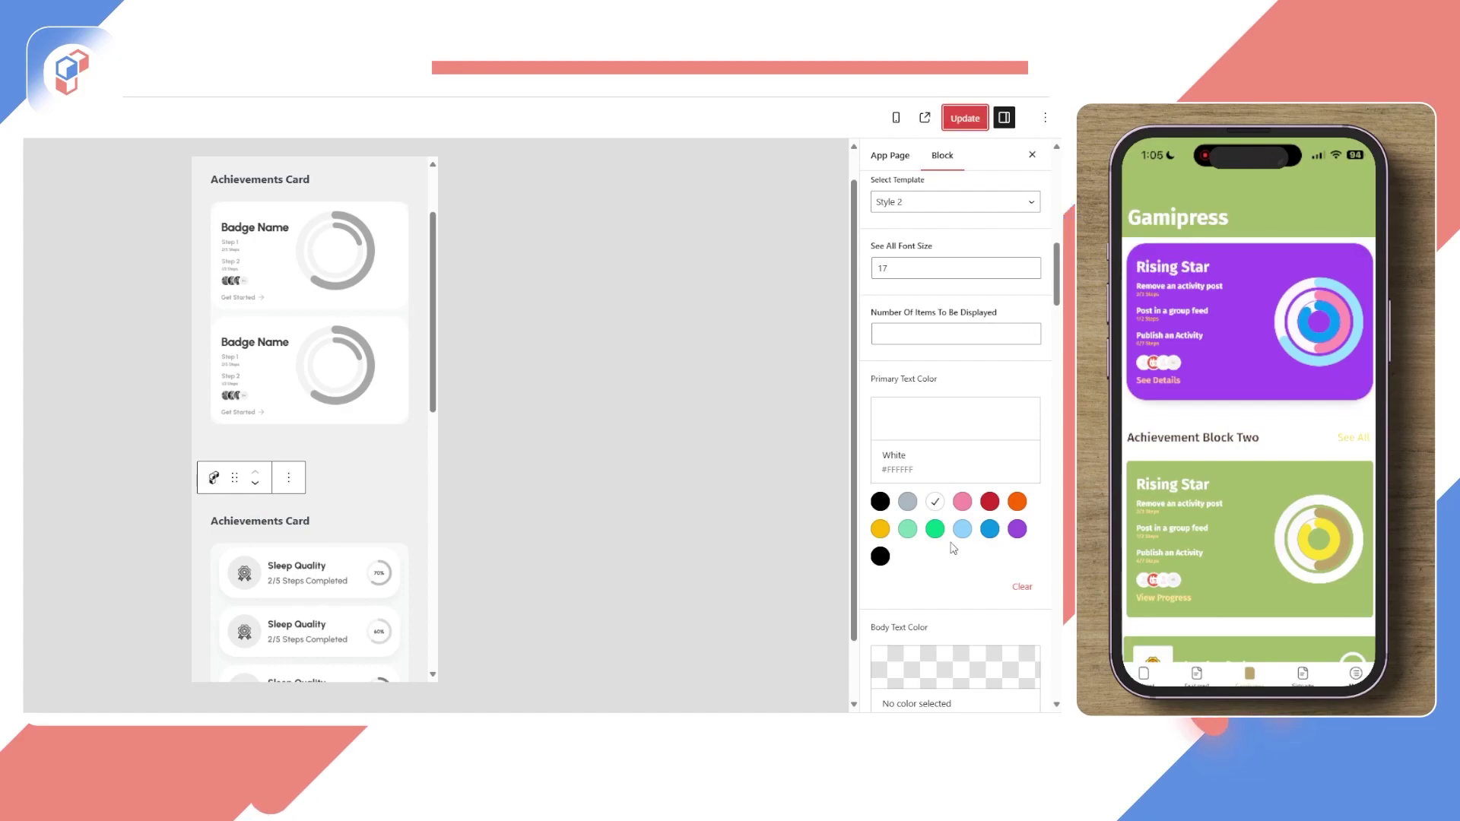
Step: Set the first Achievements Card's opacity to 100% and update the page
{"action": "scroll", "coordinate": [1057, 286], "scroll_direction": "down", "scroll_amount": 1}
{"action": "scroll", "coordinate": [1058, 286], "scroll_direction": "down", "scroll_amount": 5}
{"action": "scroll", "coordinate": [1057, 286], "scroll_direction": "up", "scroll_amount": 7}
{"action": "scroll", "coordinate": [1058, 285], "scroll_direction": "up", "scroll_amount": 10}
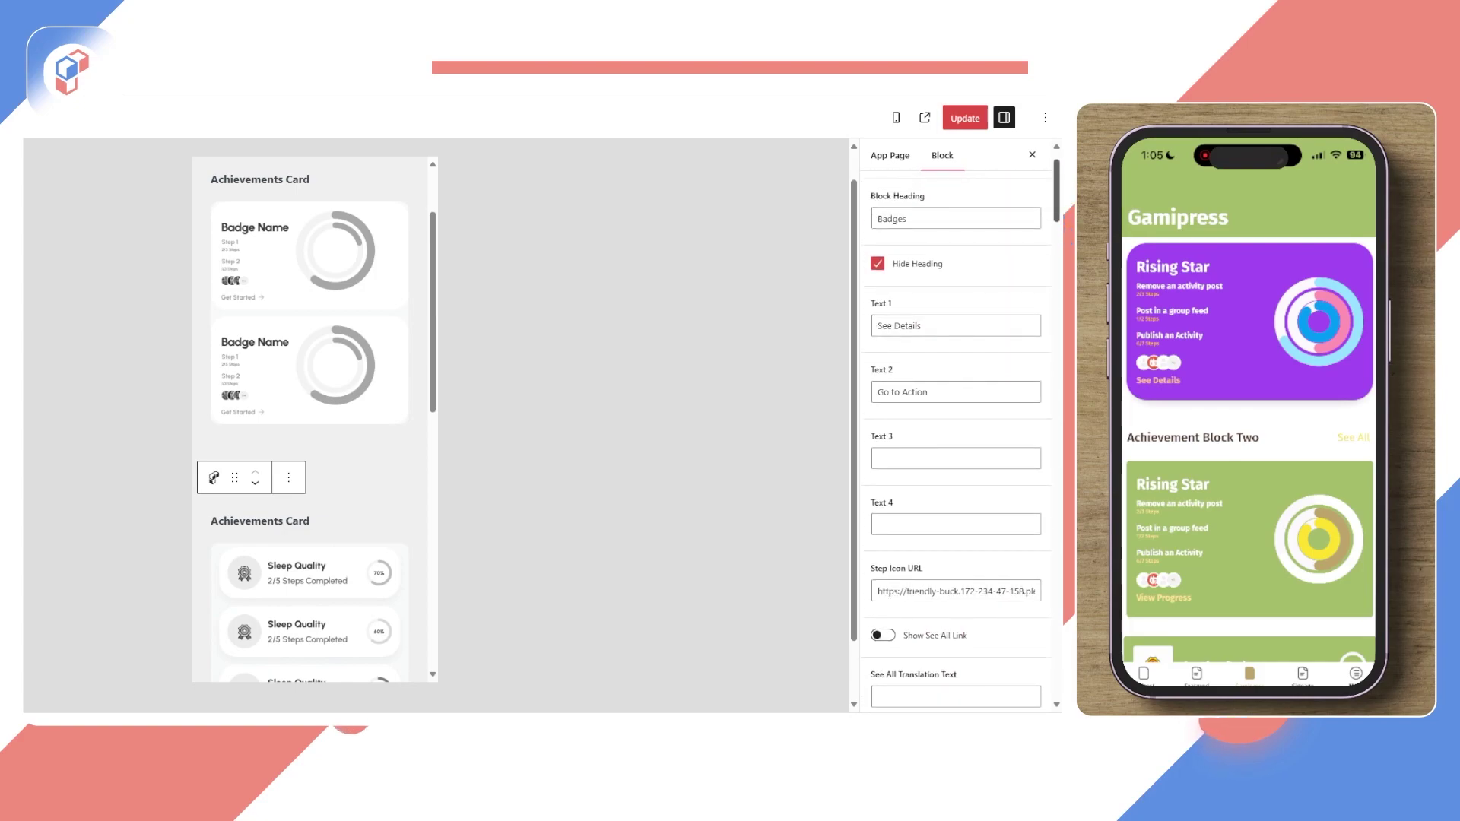
{"action": "scroll", "coordinate": [1048, 295], "scroll_direction": "down", "scroll_amount": 12}
{"action": "scroll", "coordinate": [1048, 295], "scroll_direction": "down", "scroll_amount": 8}
{"action": "scroll", "coordinate": [1025, 441], "scroll_direction": "down", "scroll_amount": 8}
{"action": "left_click", "coordinate": [947, 332]}
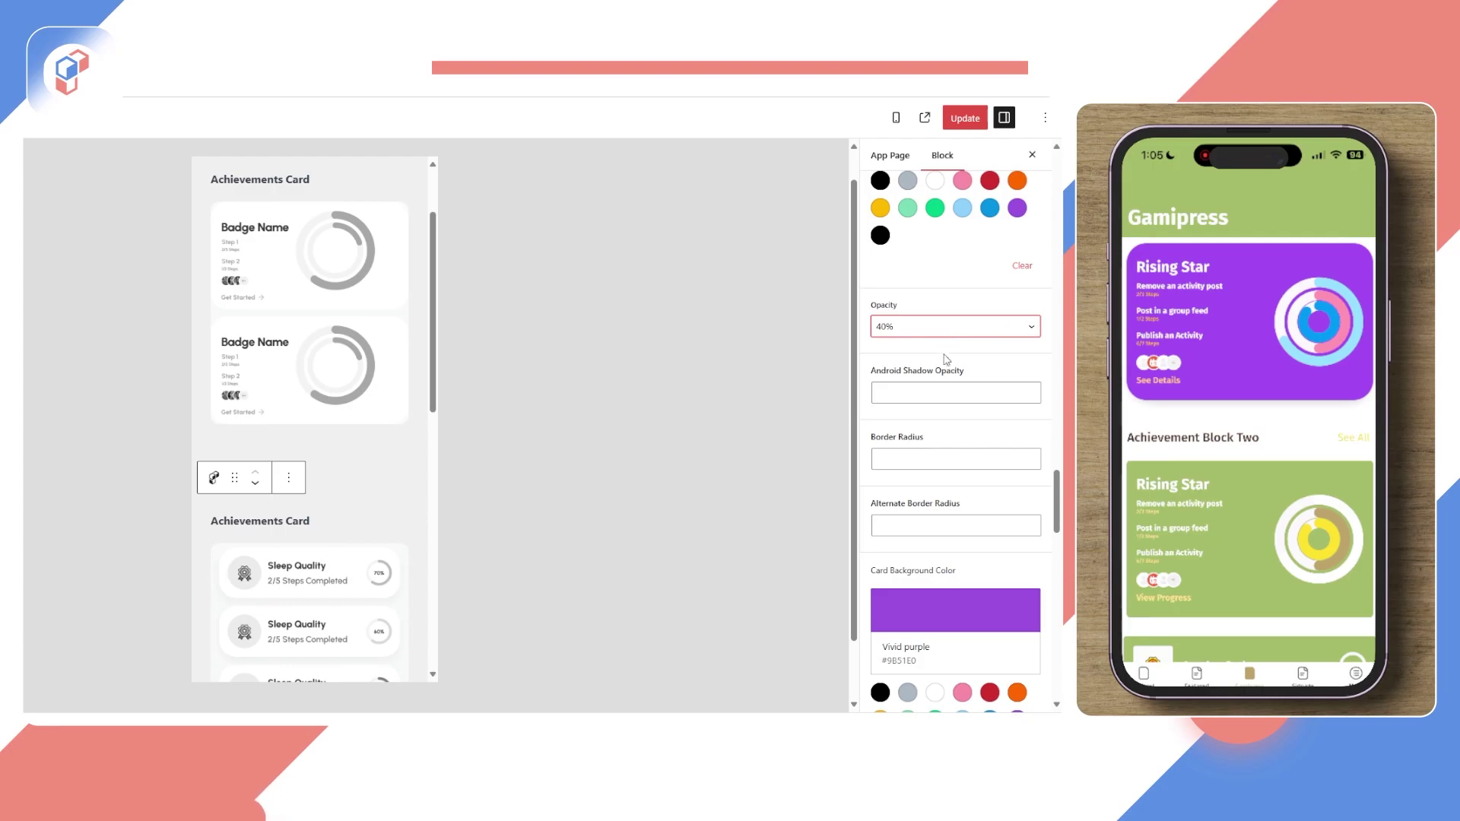
{"action": "left_click", "coordinate": [913, 325]}
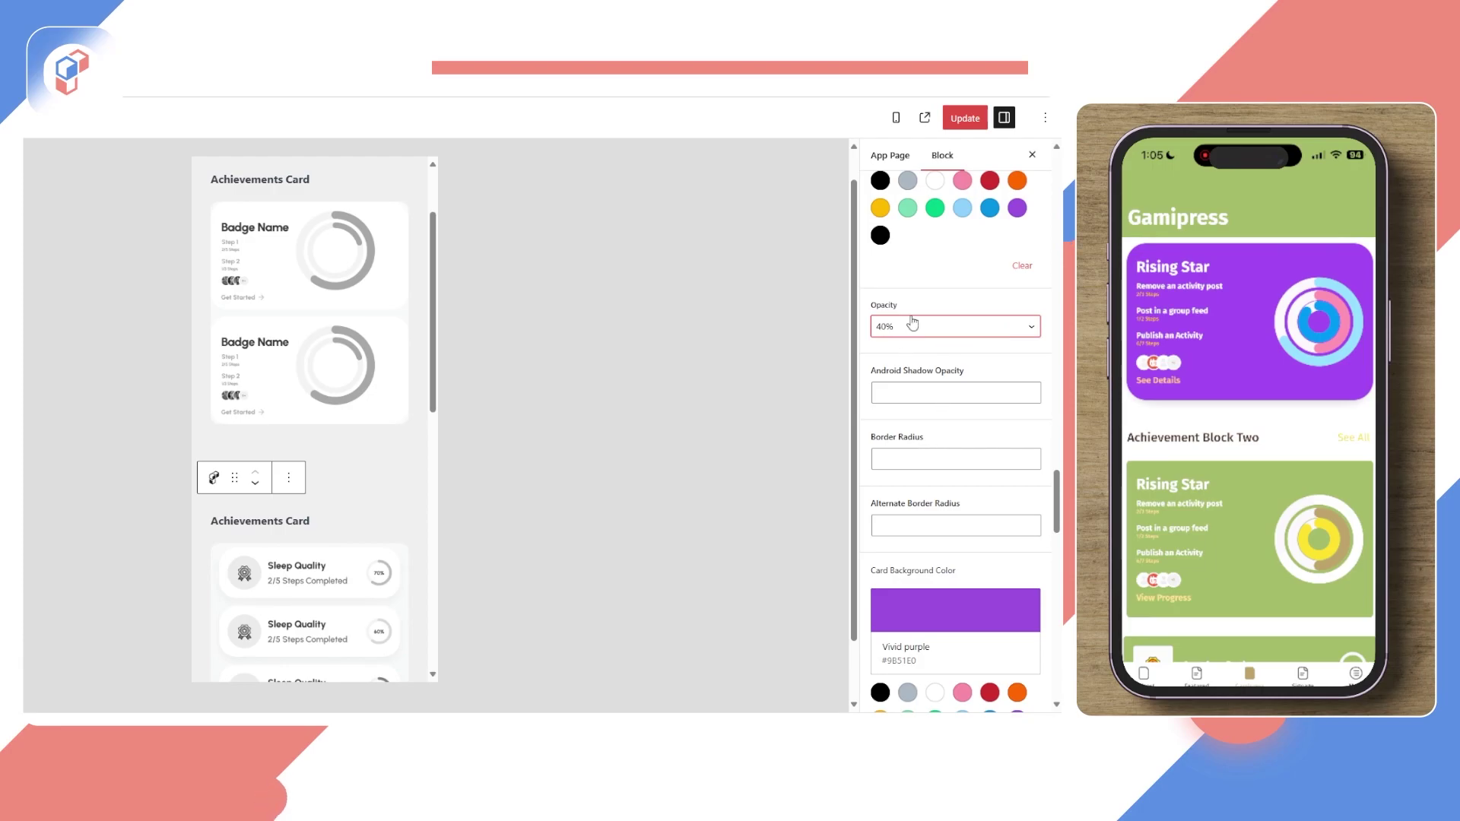
{"action": "left_click", "coordinate": [960, 120]}
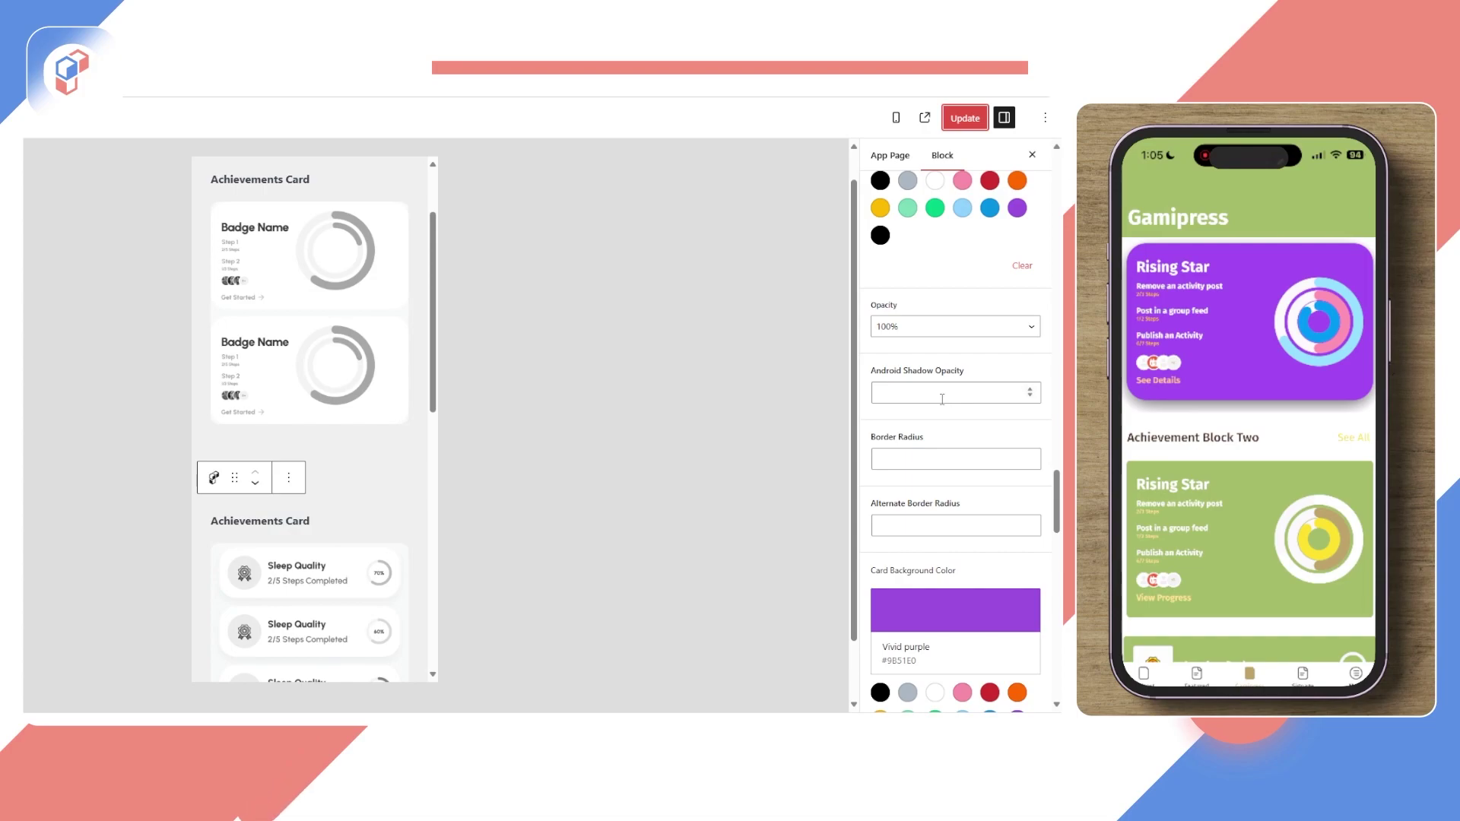
{"action": "left_click", "coordinate": [941, 401]}
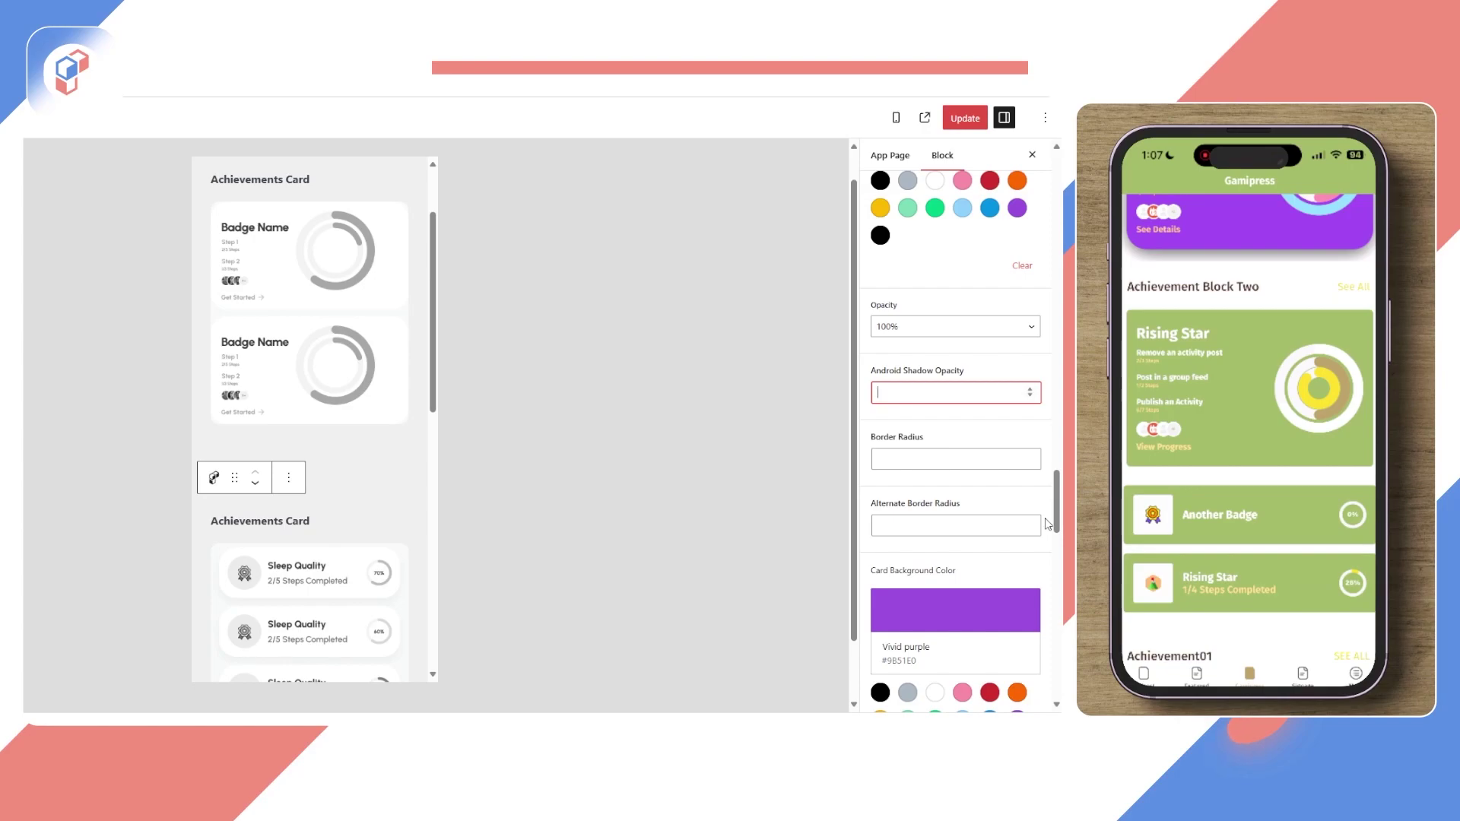
{"action": "left_click_drag", "start_coordinate": [1057, 524], "coordinate": [1038, 198]}
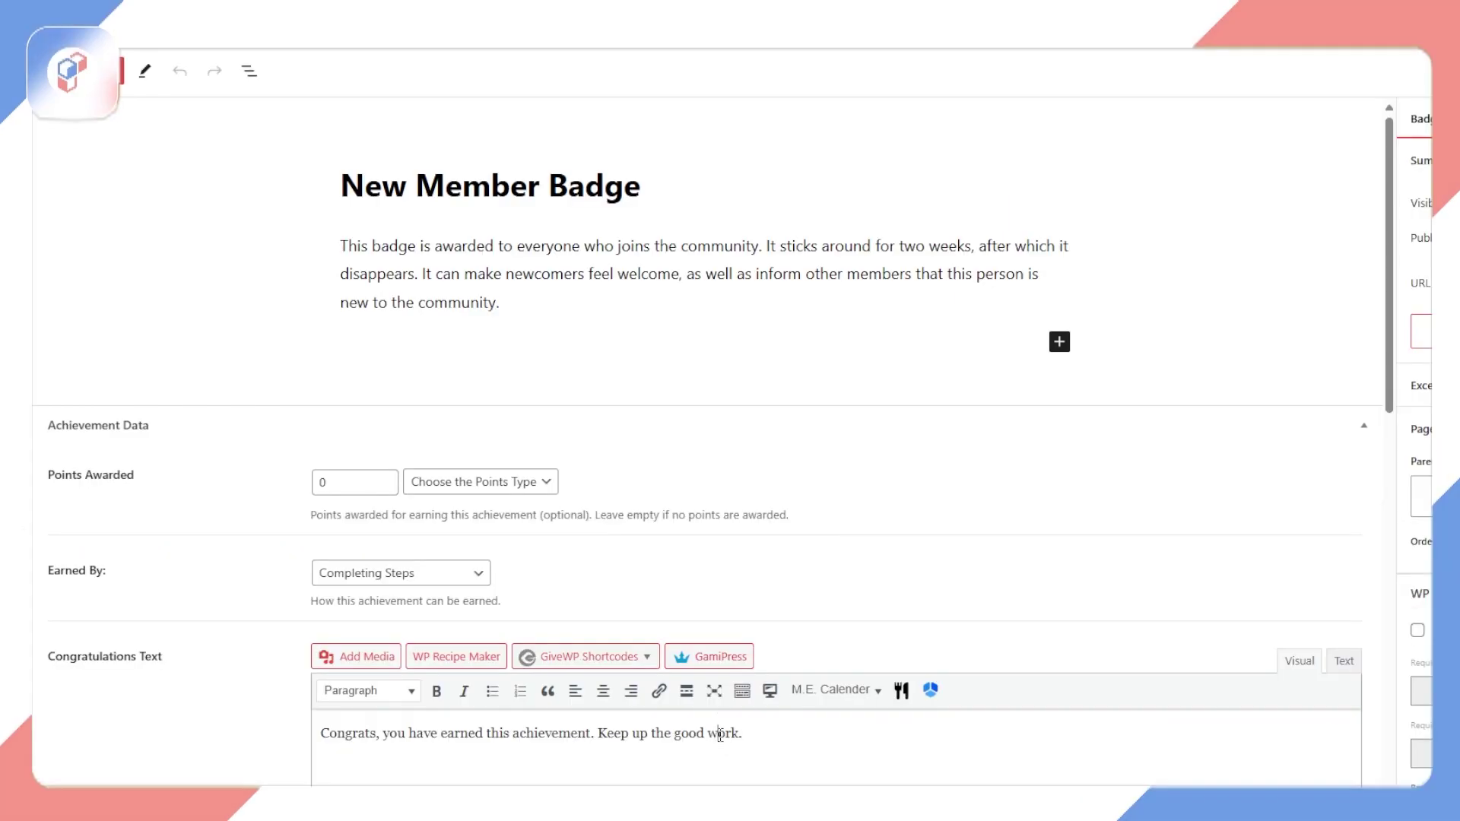
Step: Highlight the New Member Badge's description and its congratulations text for review
{"action": "left_click", "coordinate": [500, 296]}
{"action": "left_click_drag", "start_coordinate": [515, 302], "coordinate": [350, 242]}
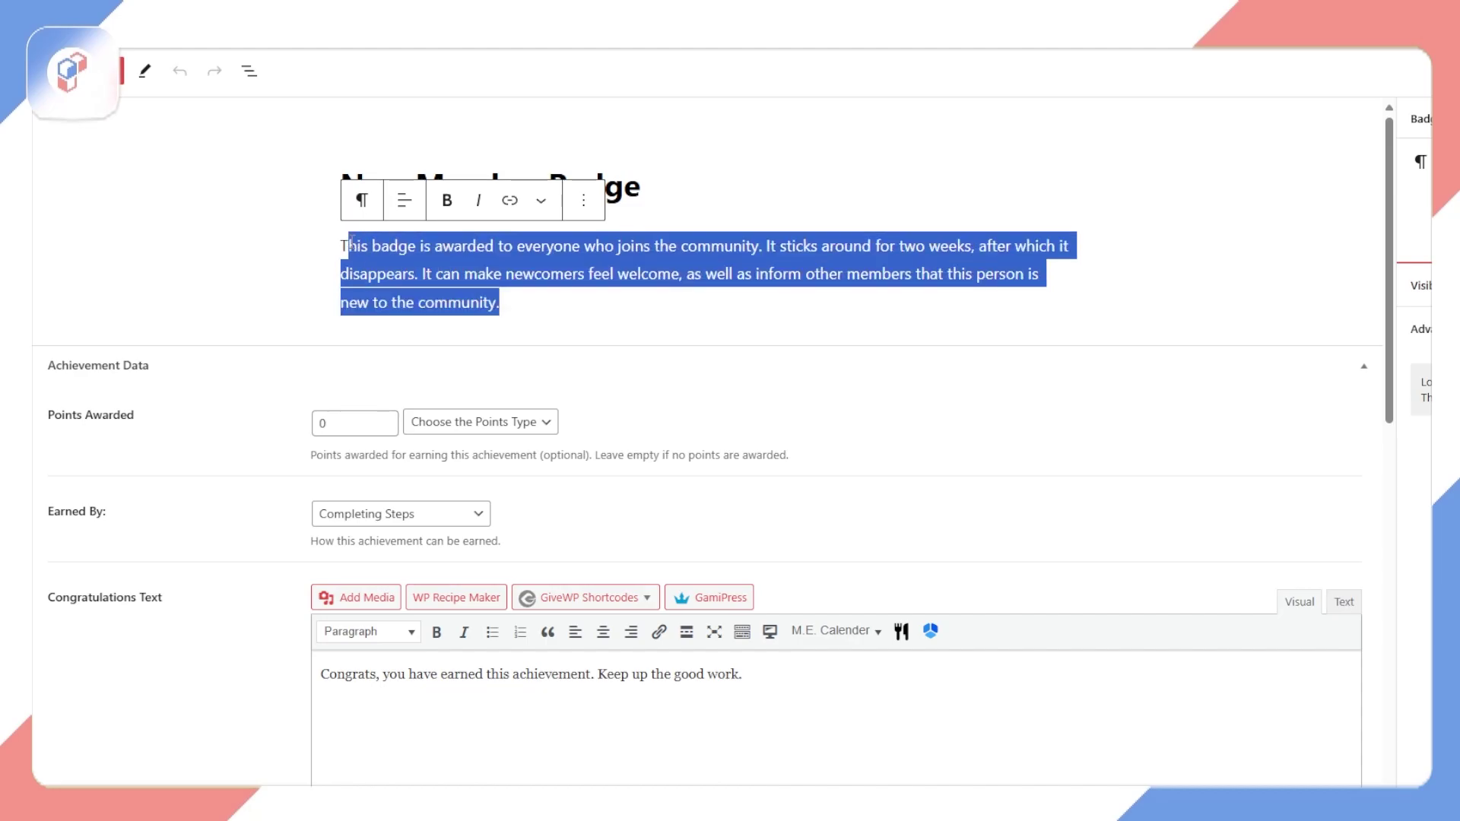
{"action": "left_click", "coordinate": [675, 334]}
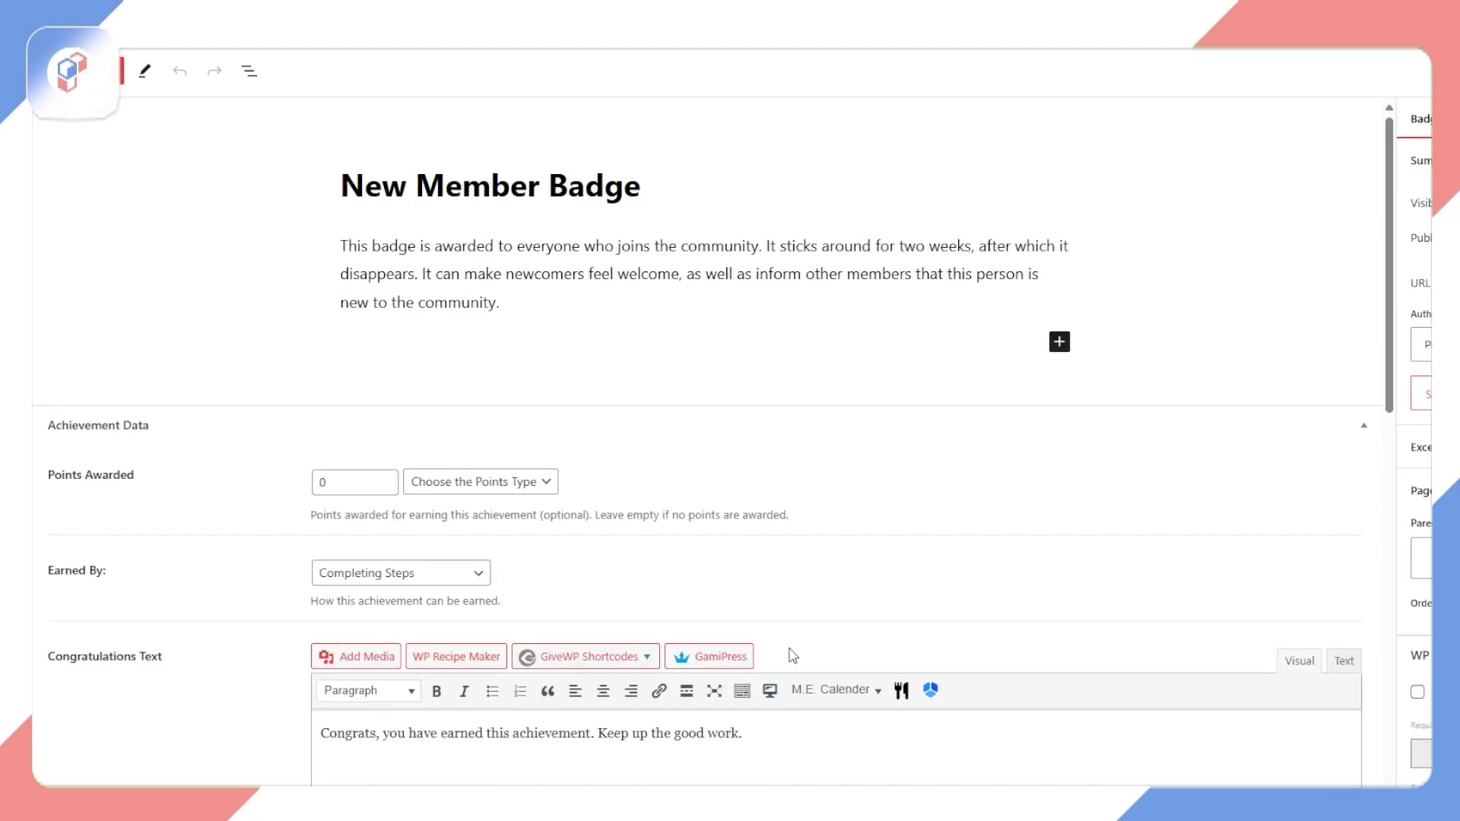
{"action": "scroll", "coordinate": [1280, 477], "scroll_direction": "down", "scroll_amount": 4}
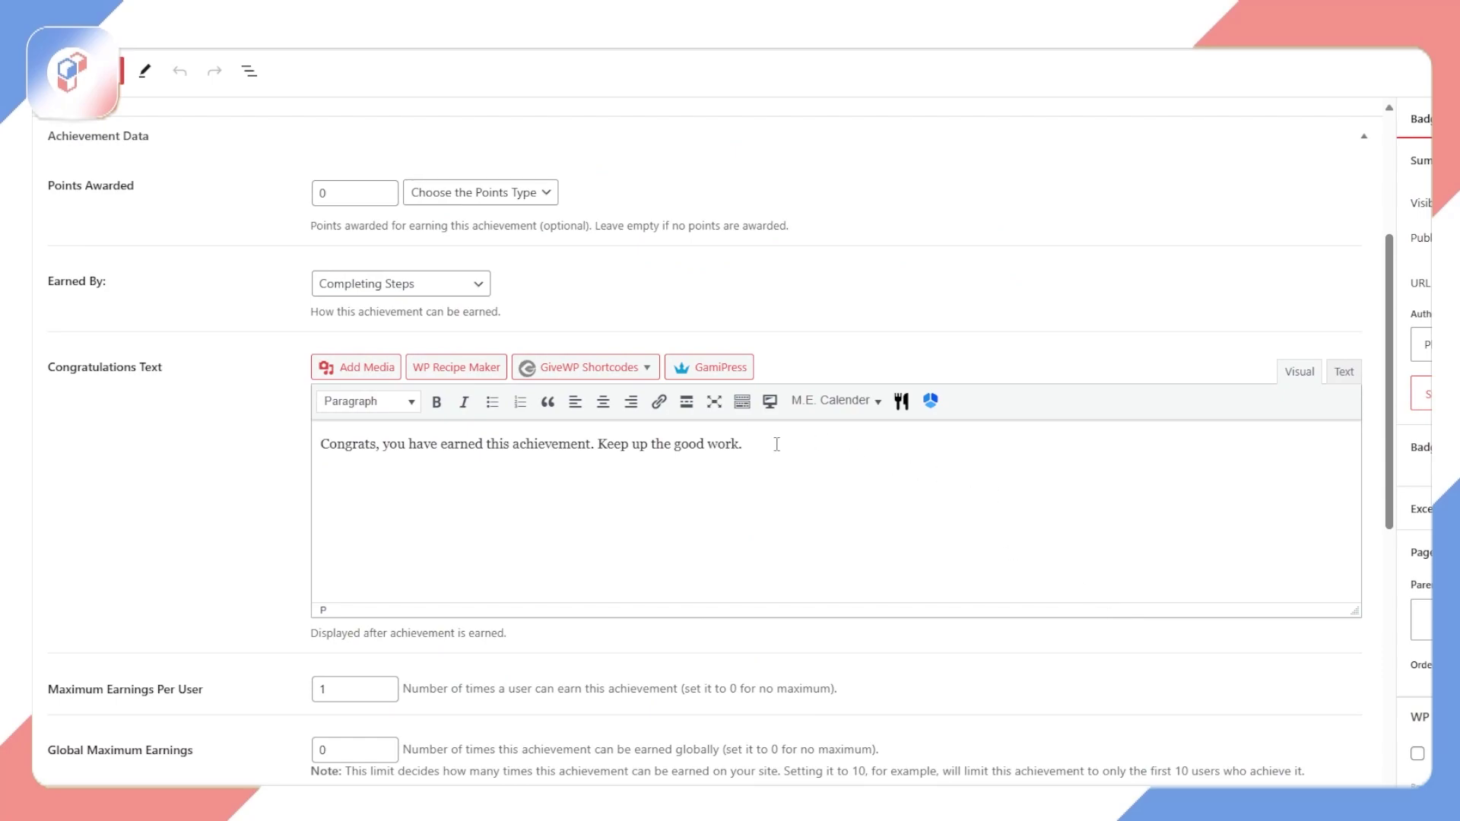
{"action": "left_click_drag", "start_coordinate": [760, 447], "coordinate": [332, 422]}
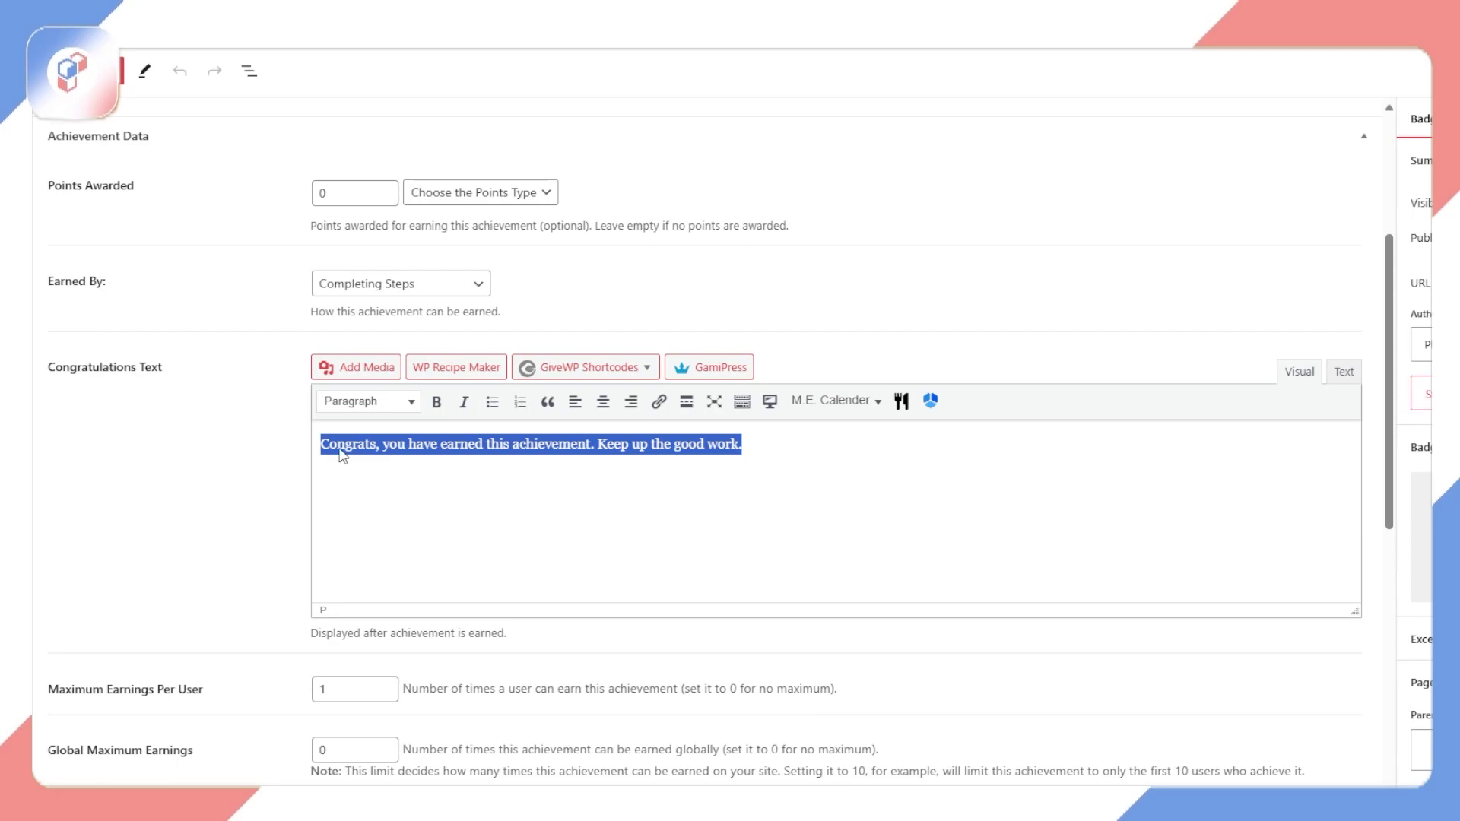
{"action": "left_click", "coordinate": [449, 489]}
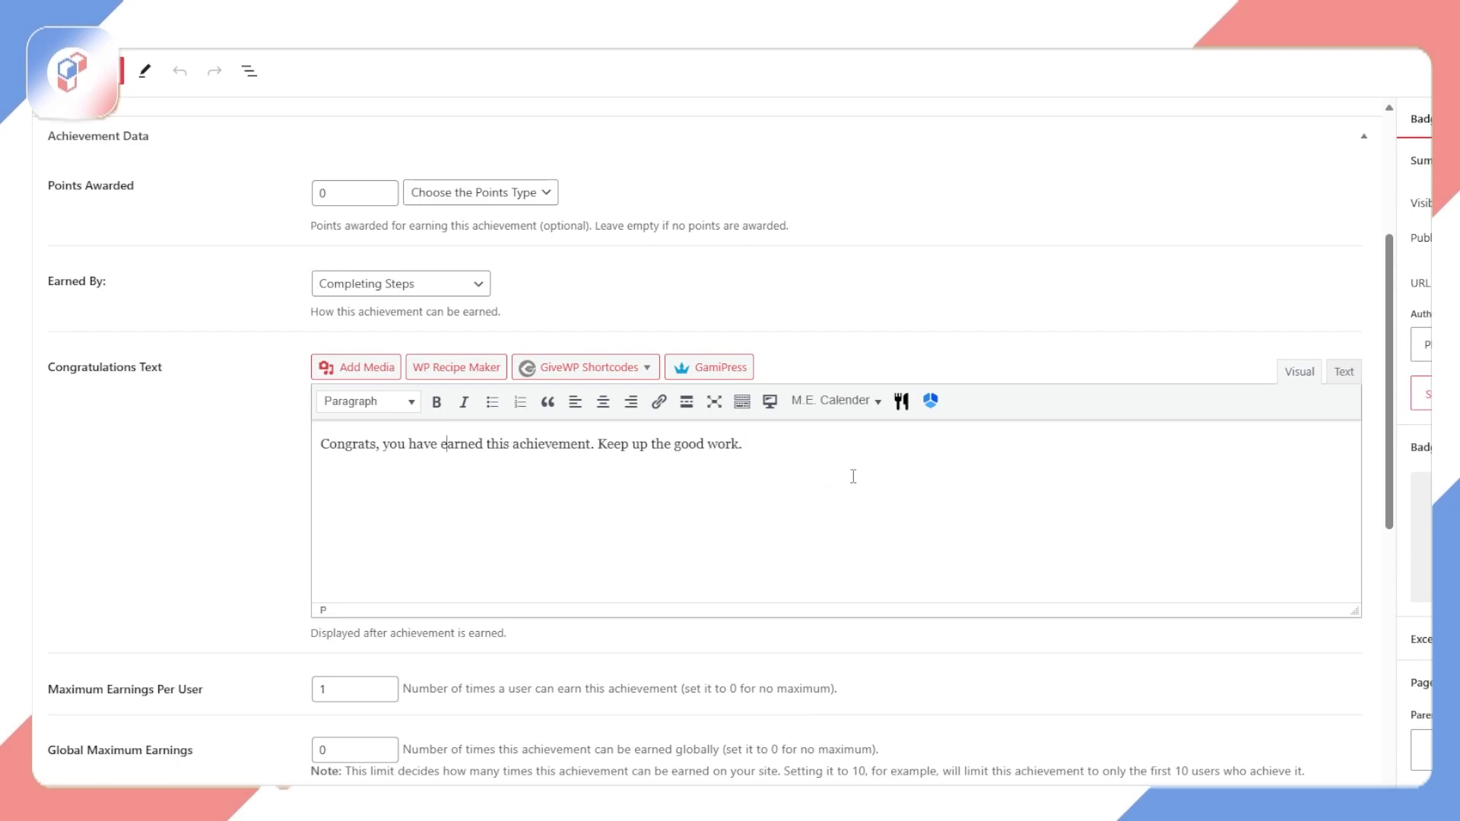
Step: Look through the badge's required steps and highlight the URL of the "Post in a group feed" step
{"action": "scroll", "coordinate": [892, 489], "scroll_direction": "down", "scroll_amount": 10}
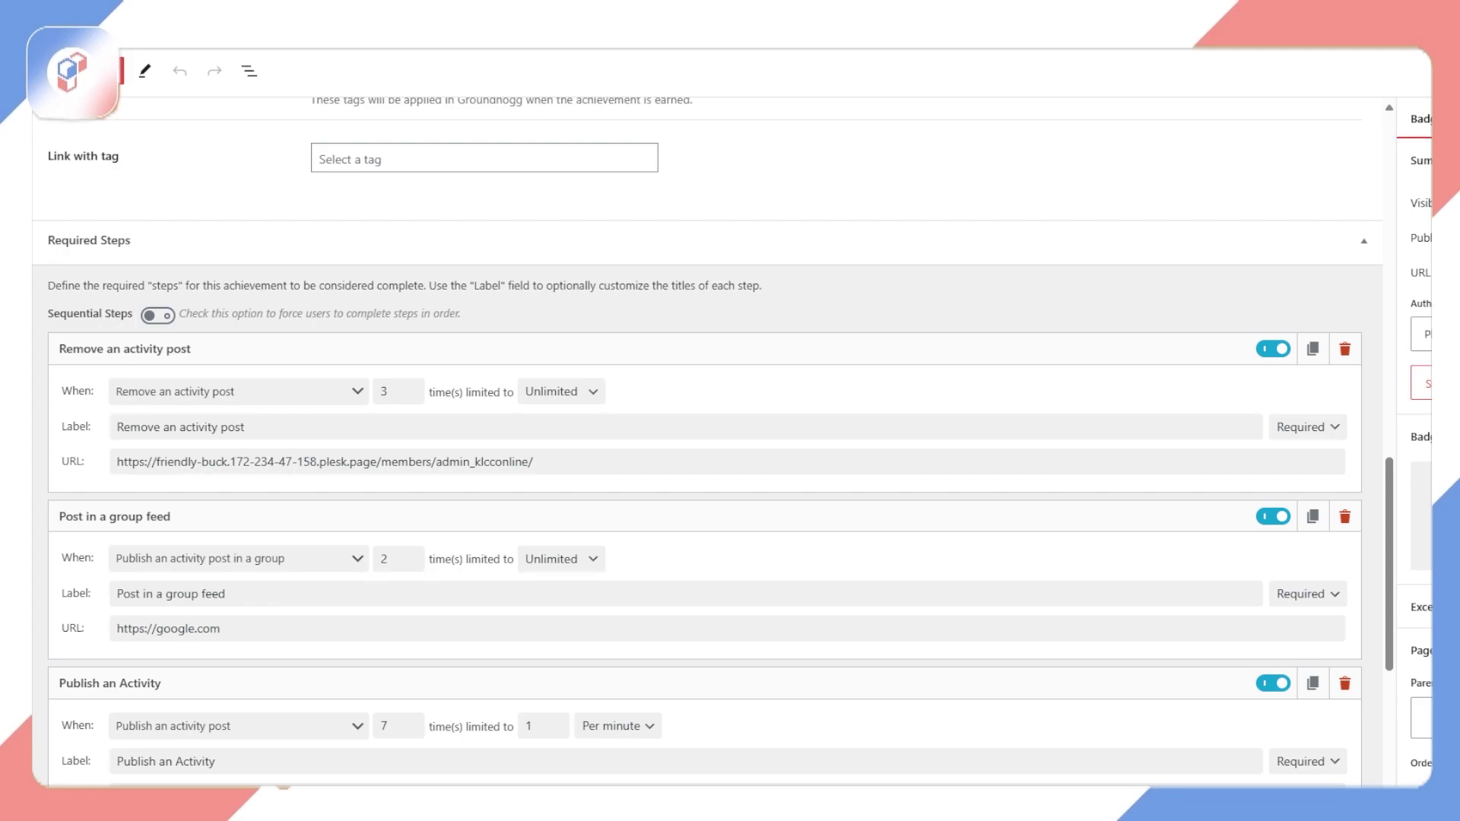
{"action": "scroll", "coordinate": [1382, 579], "scroll_direction": "down", "scroll_amount": 6}
{"action": "scroll", "coordinate": [1382, 580], "scroll_direction": "up", "scroll_amount": 4}
{"action": "scroll", "coordinate": [1382, 579], "scroll_direction": "up", "scroll_amount": 2}
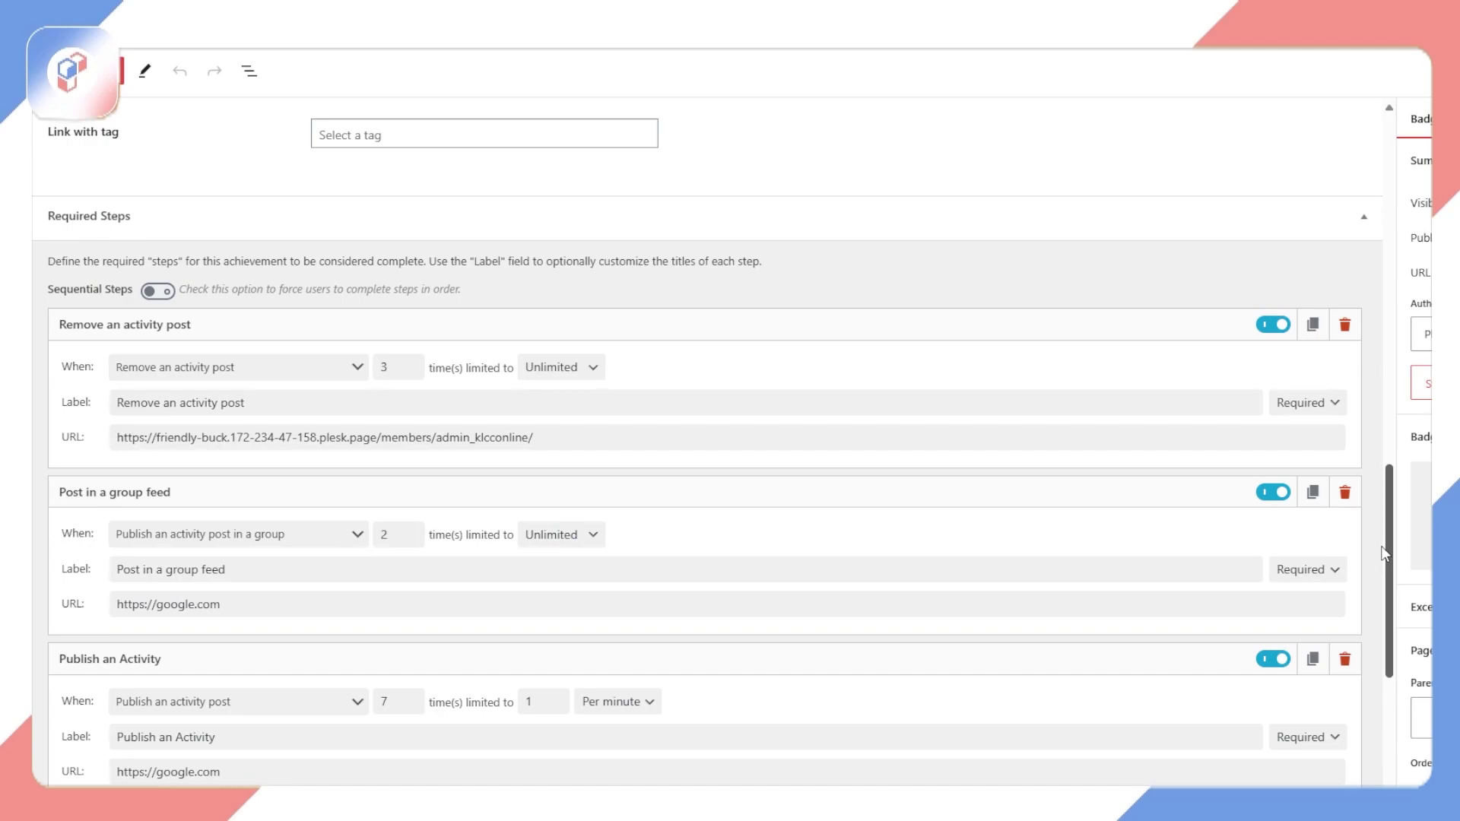
{"action": "left_click_drag", "start_coordinate": [1383, 553], "coordinate": [1384, 604]}
{"action": "left_click", "coordinate": [253, 427]}
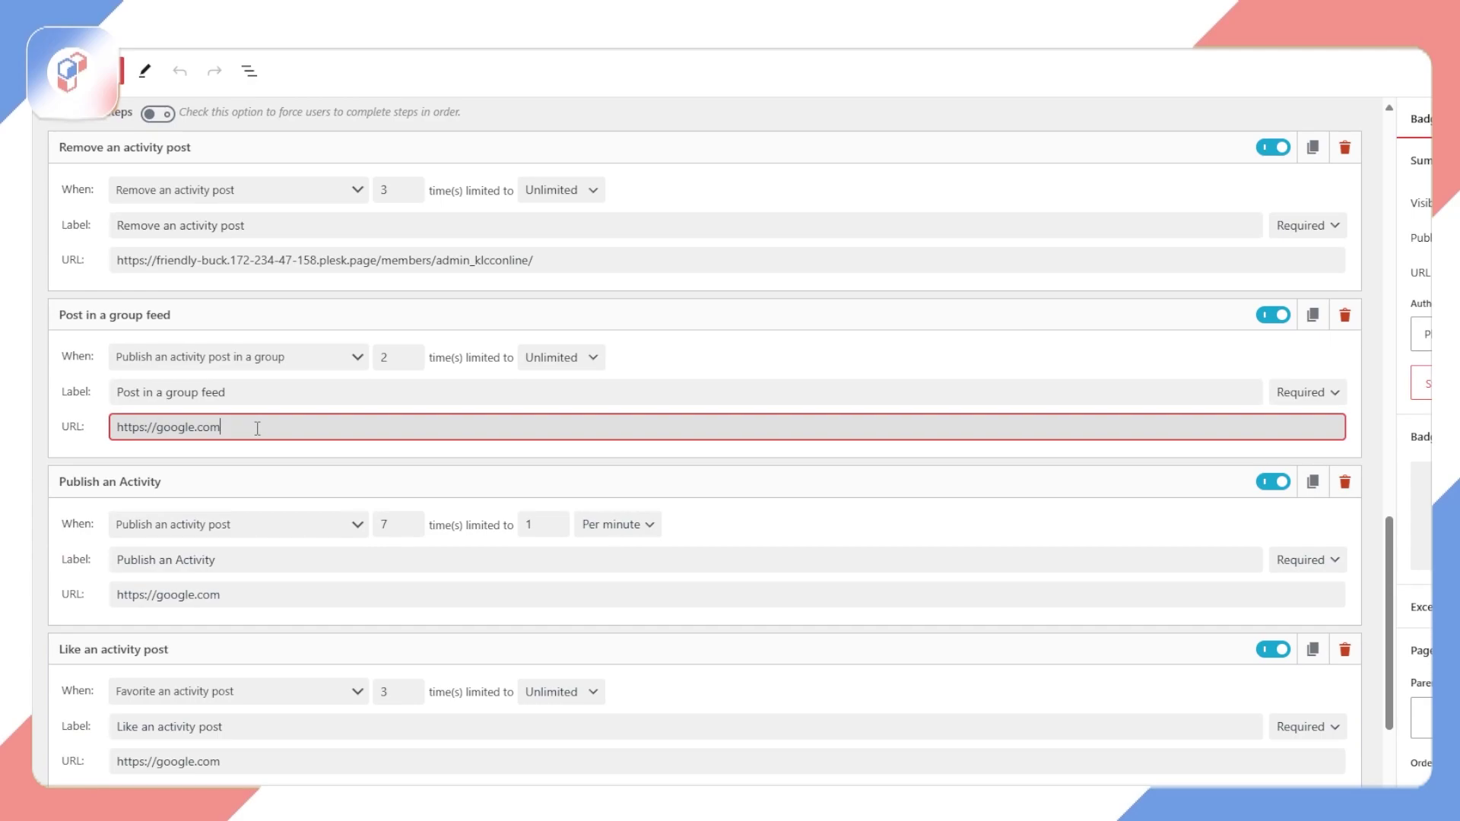
{"action": "left_click_drag", "start_coordinate": [250, 427], "coordinate": [133, 426]}
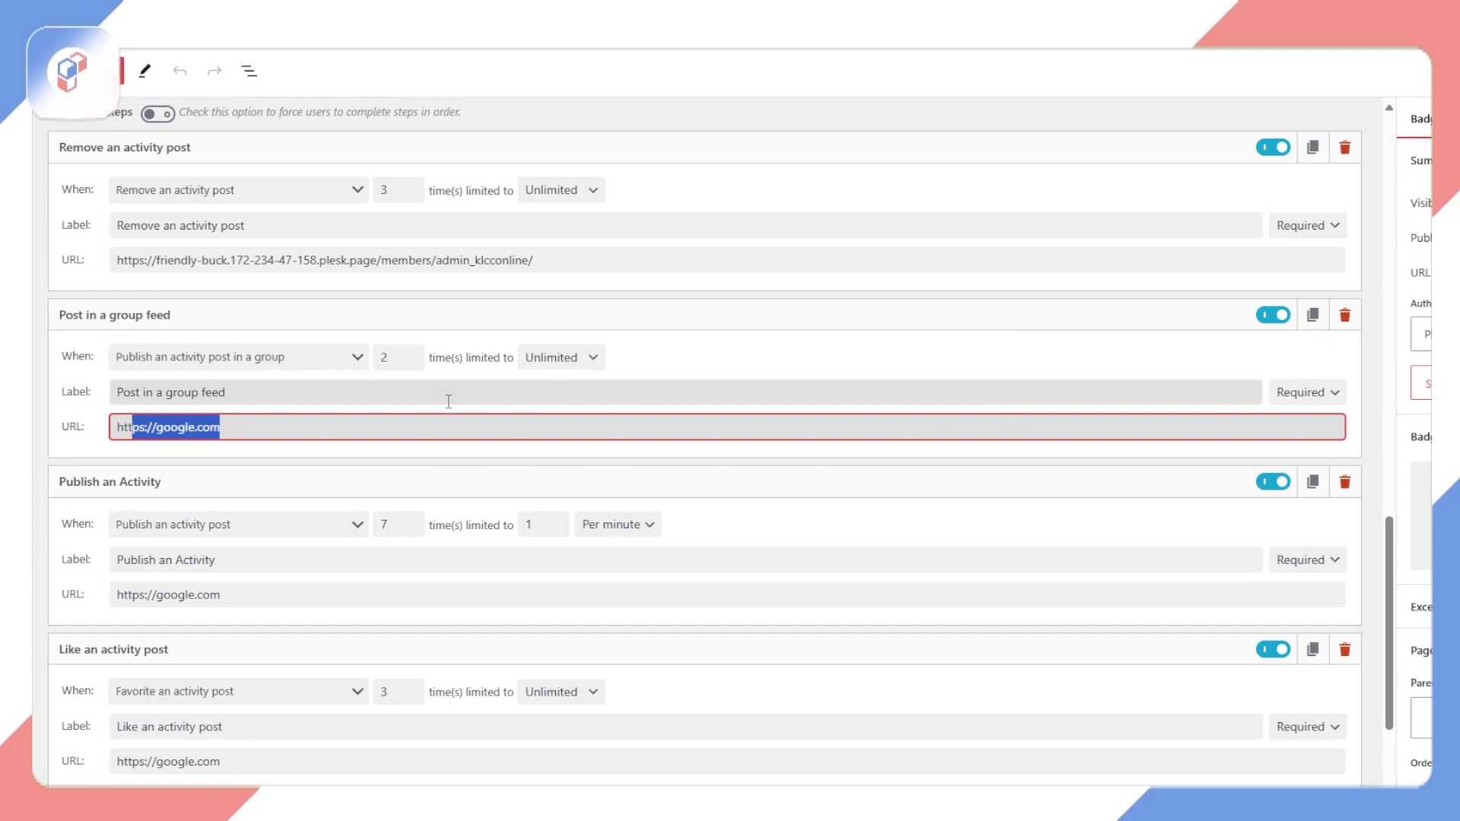
Step: Examine the label and URL of the "Post in a group feed" required step by highlighting each
{"action": "left_click", "coordinate": [241, 390]}
{"action": "left_click_drag", "start_coordinate": [258, 391], "coordinate": [106, 380]}
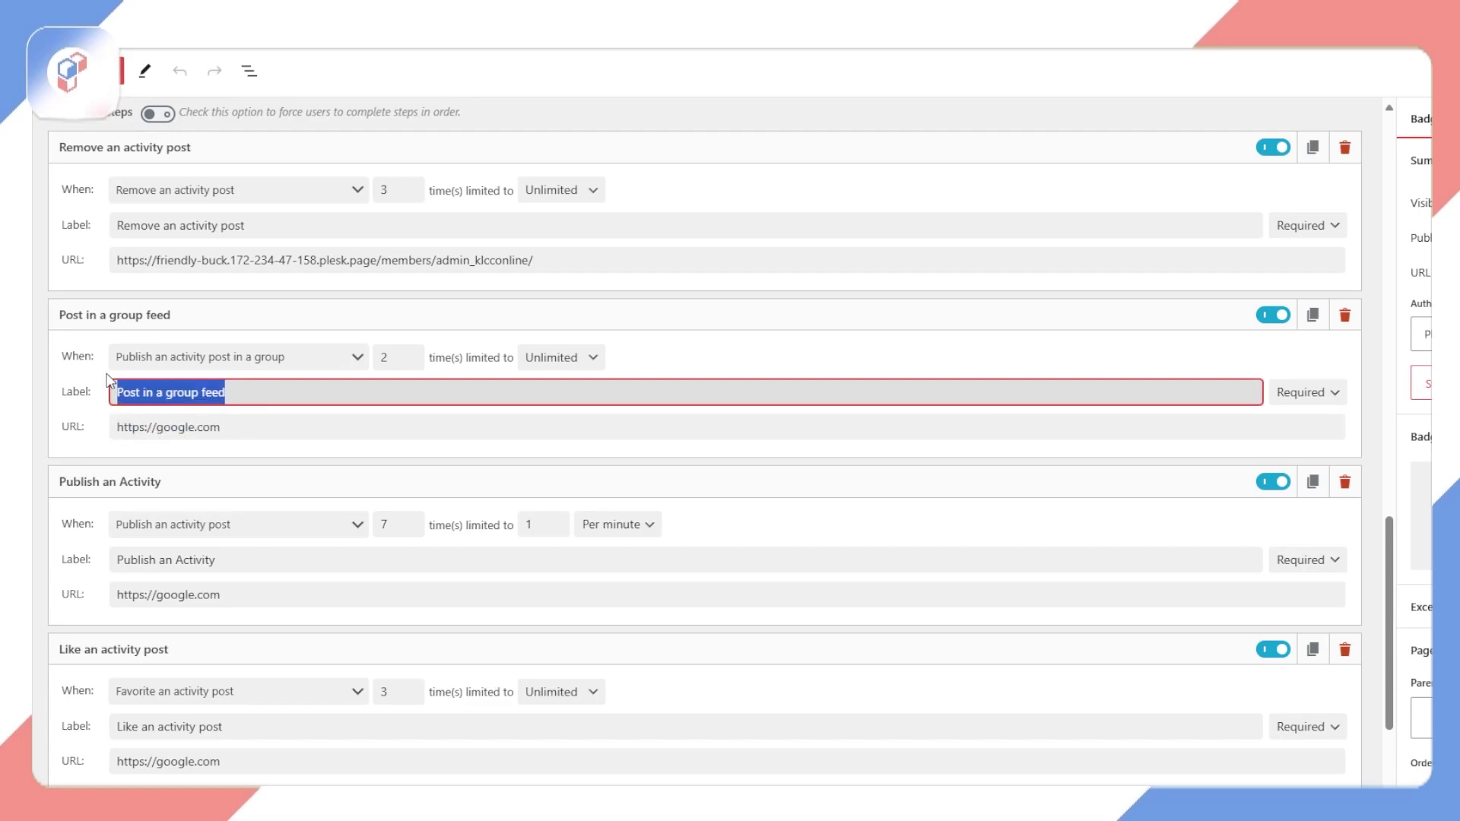
{"action": "left_click", "coordinate": [251, 391]}
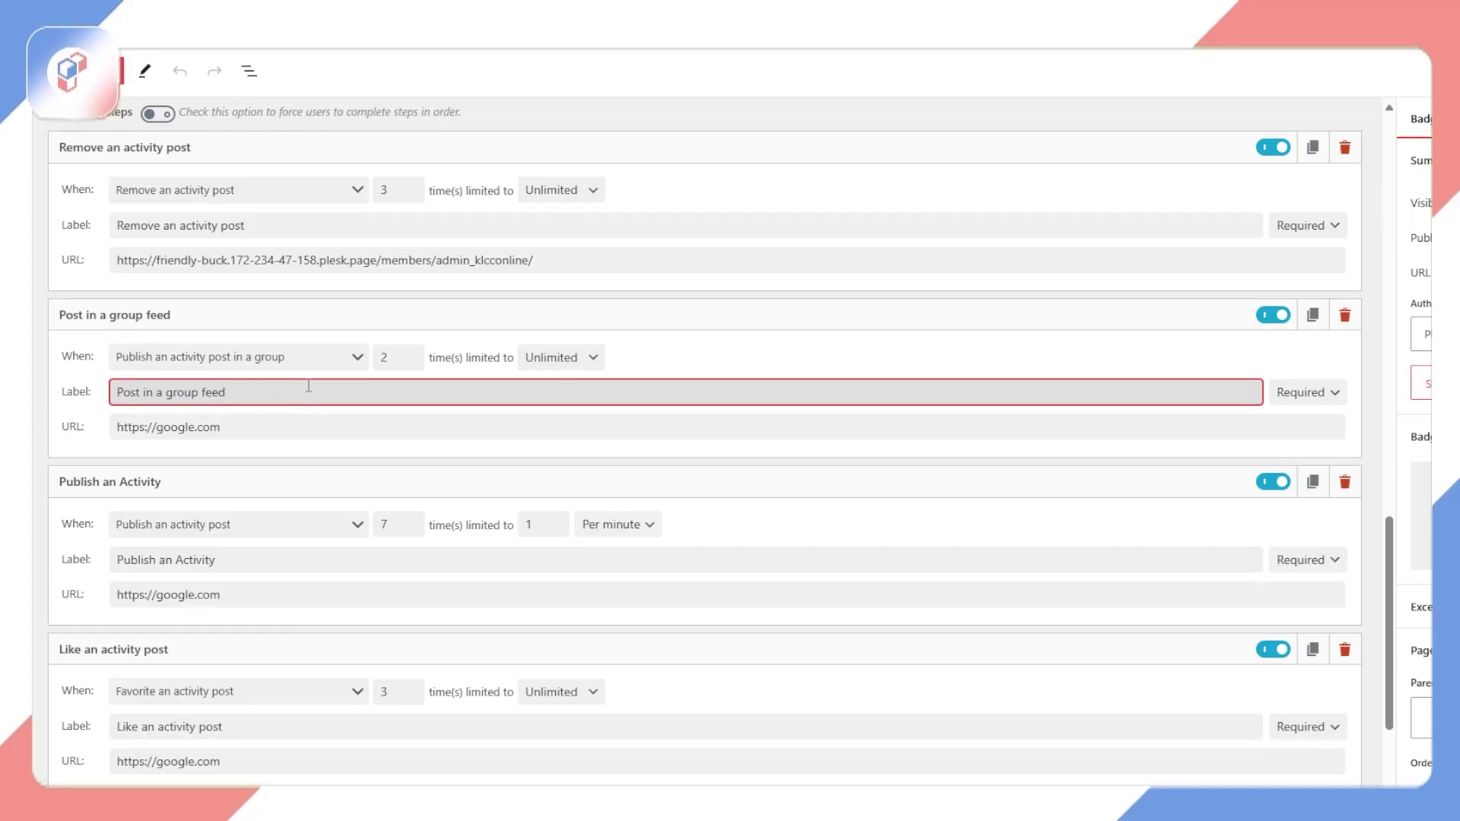
{"action": "left_click_drag", "start_coordinate": [286, 404], "coordinate": [99, 414]}
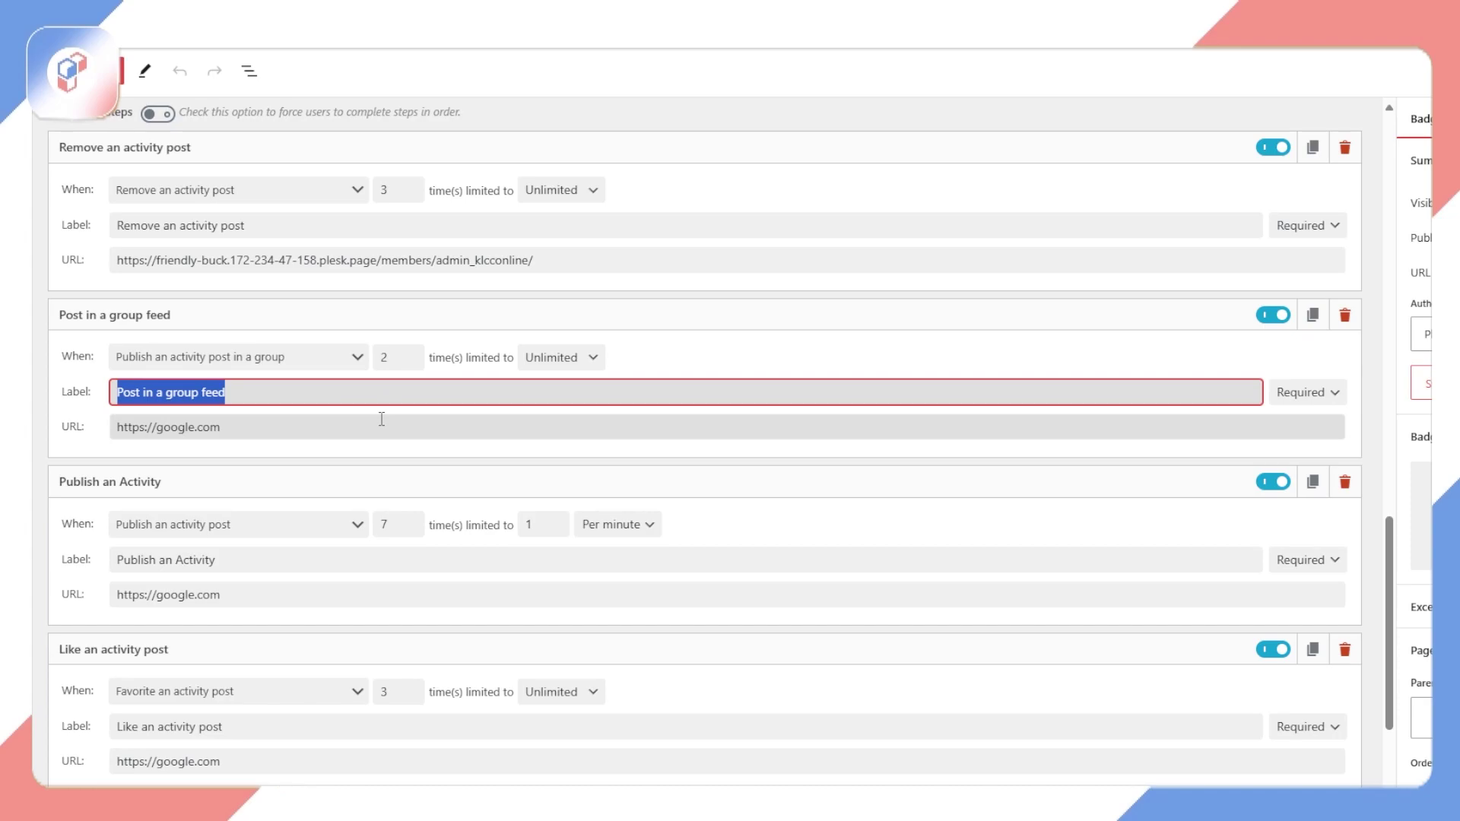
{"action": "left_click", "coordinate": [249, 396]}
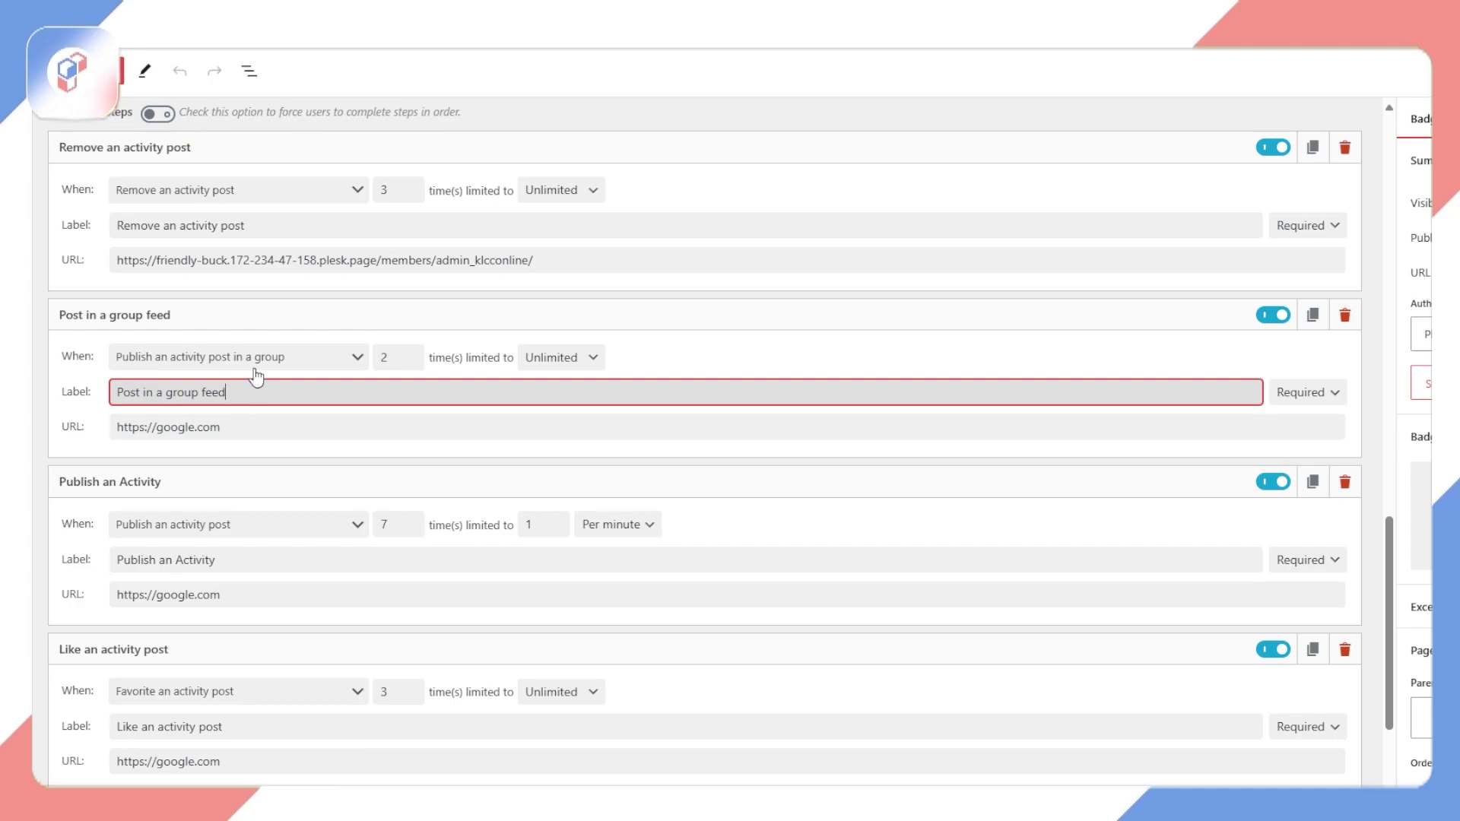
{"action": "left_click_drag", "start_coordinate": [238, 393], "coordinate": [74, 405]}
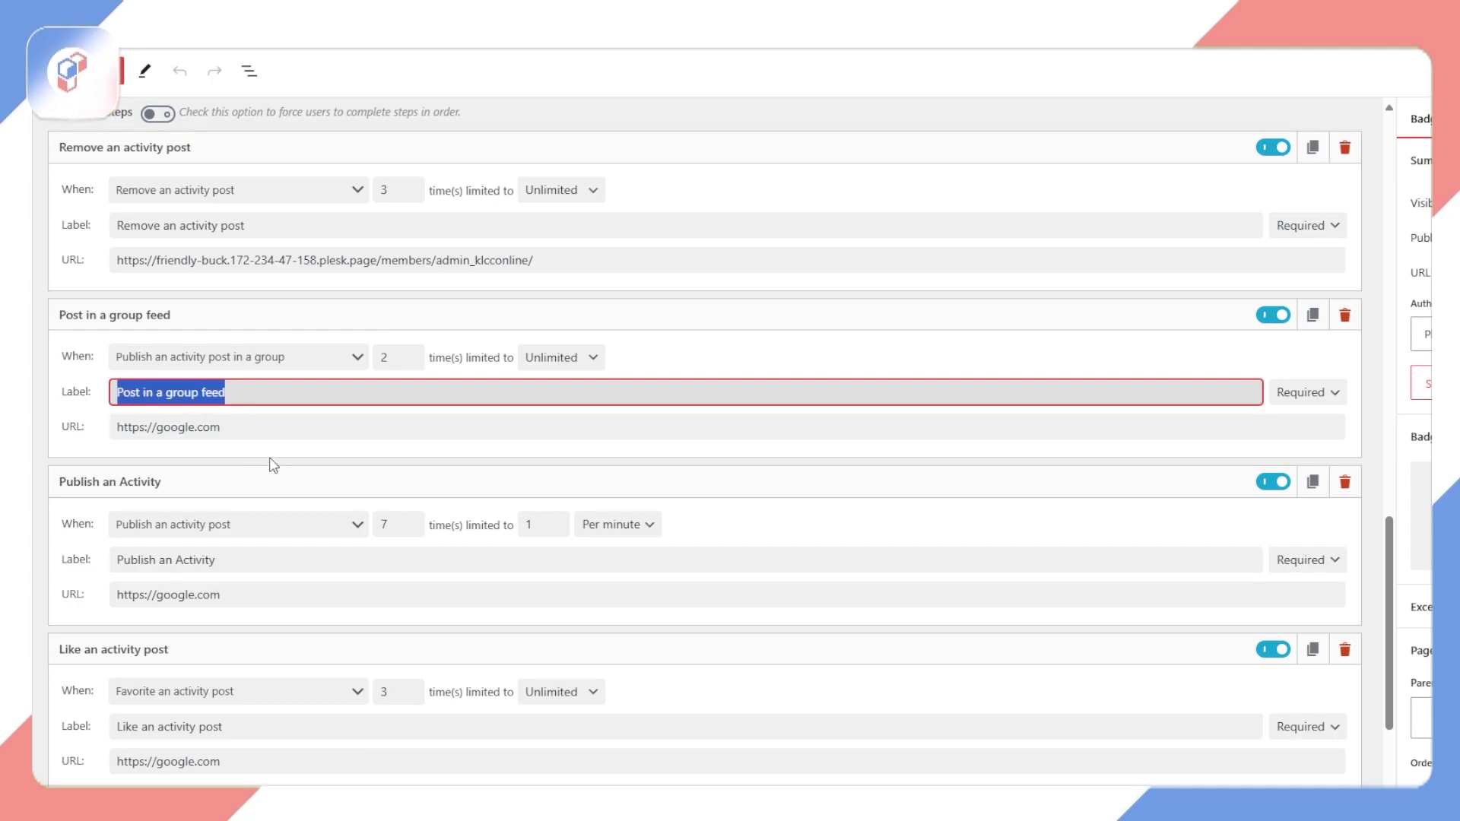
{"action": "left_click_drag", "start_coordinate": [266, 423], "coordinate": [115, 420]}
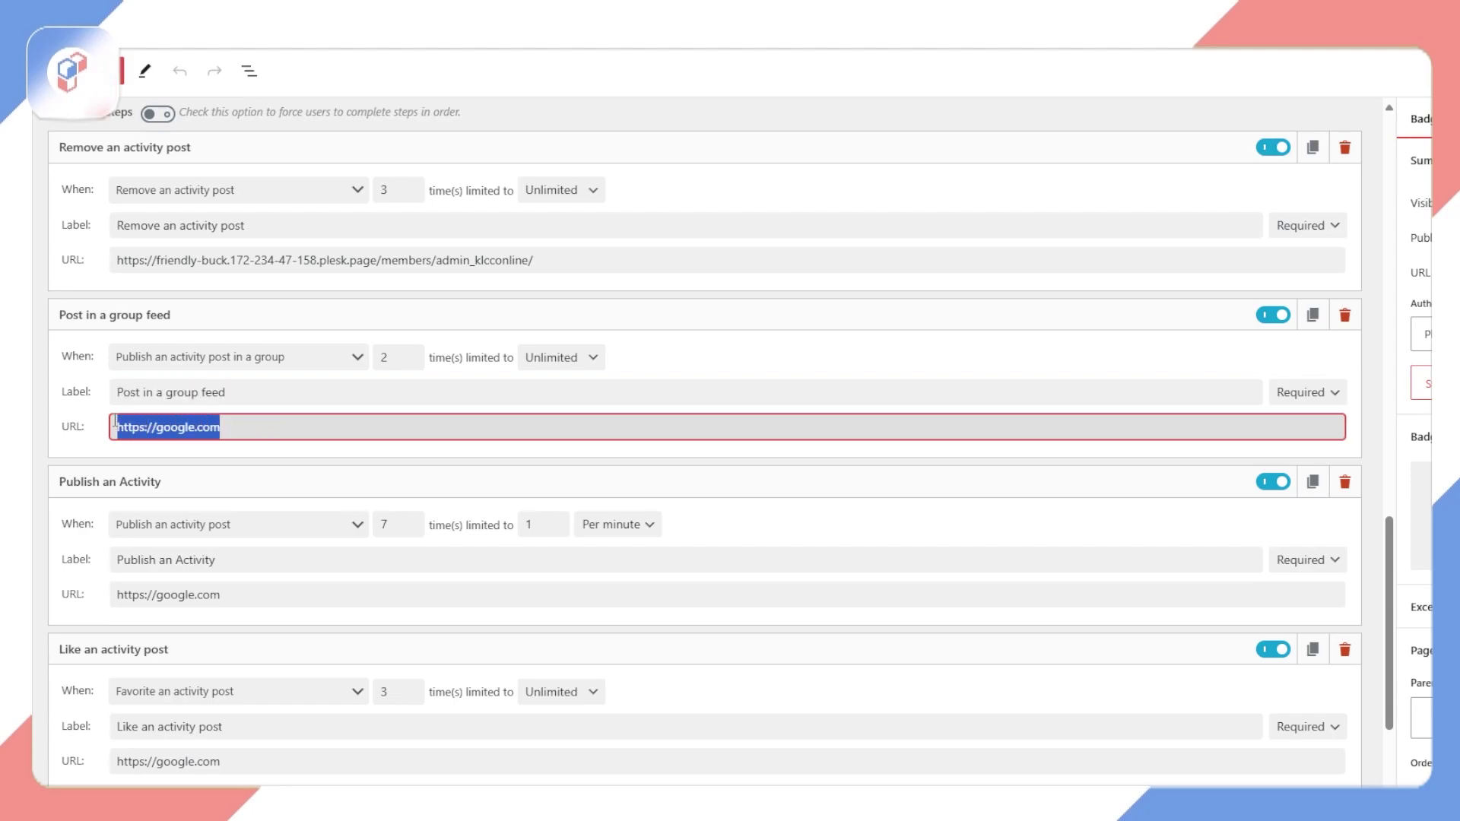